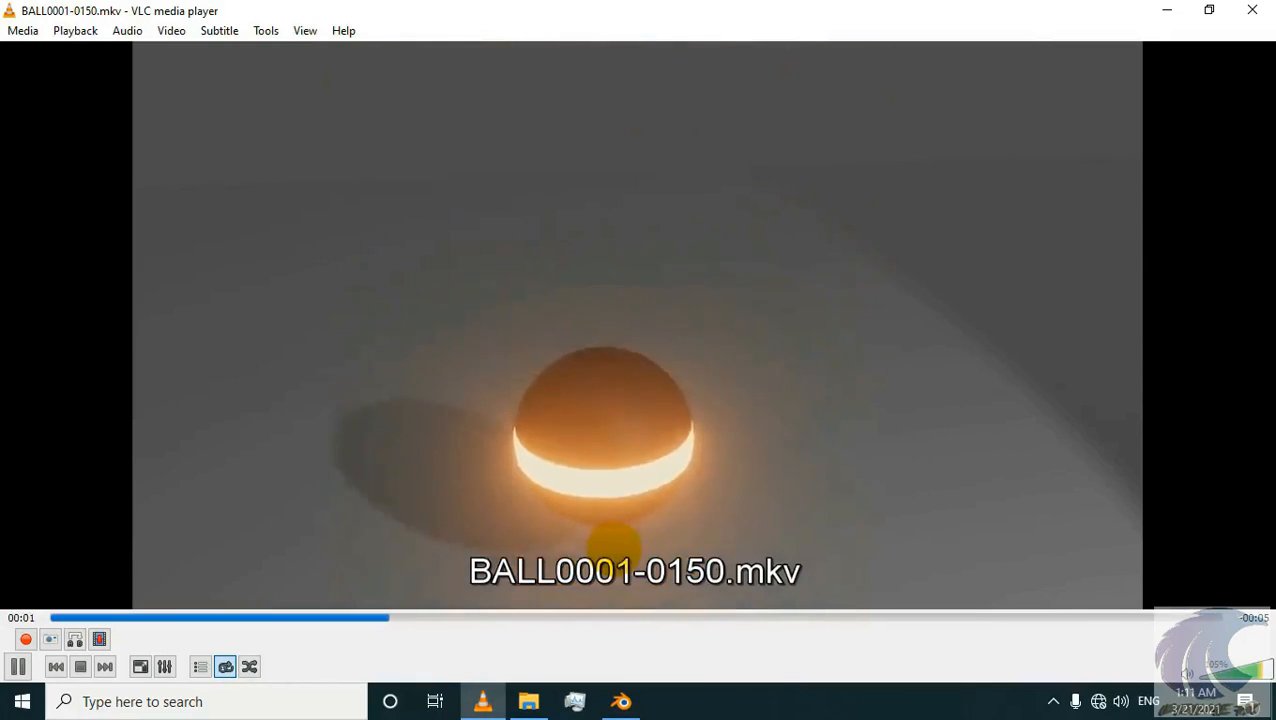
- Switch to Blender and start a new General file
click(621, 700)
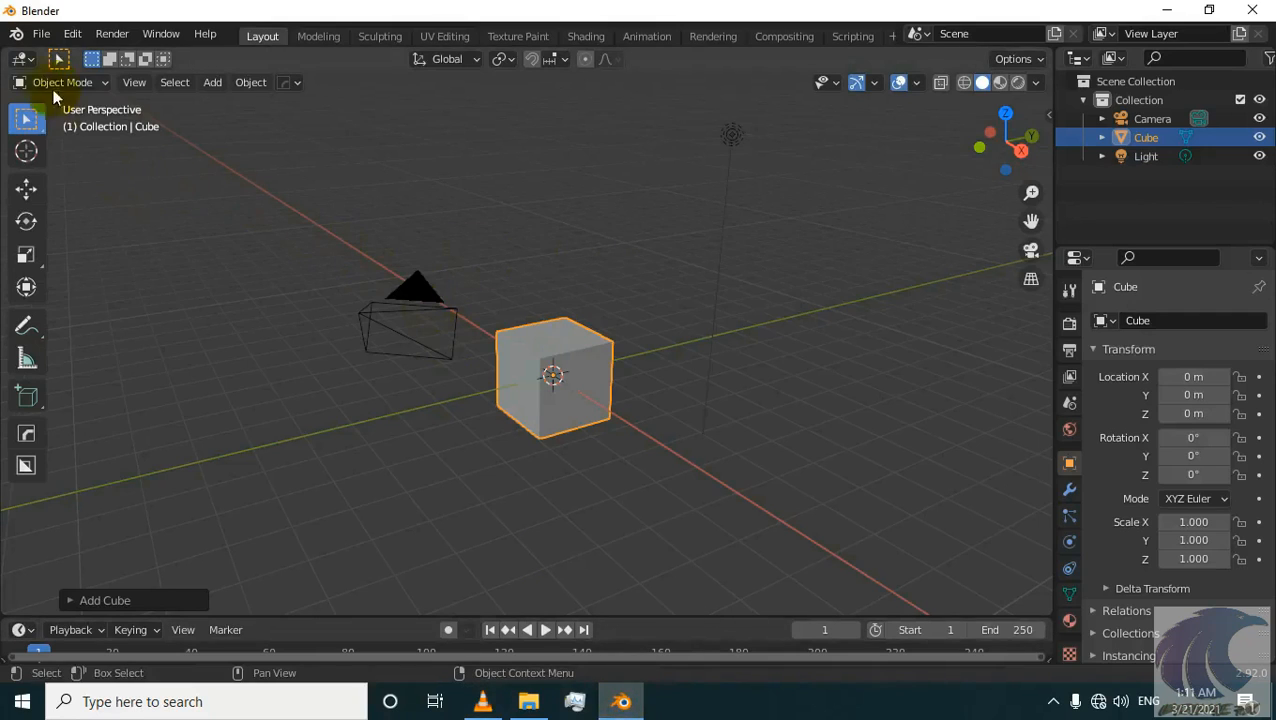
click(41, 33)
mouse_move(60, 52)
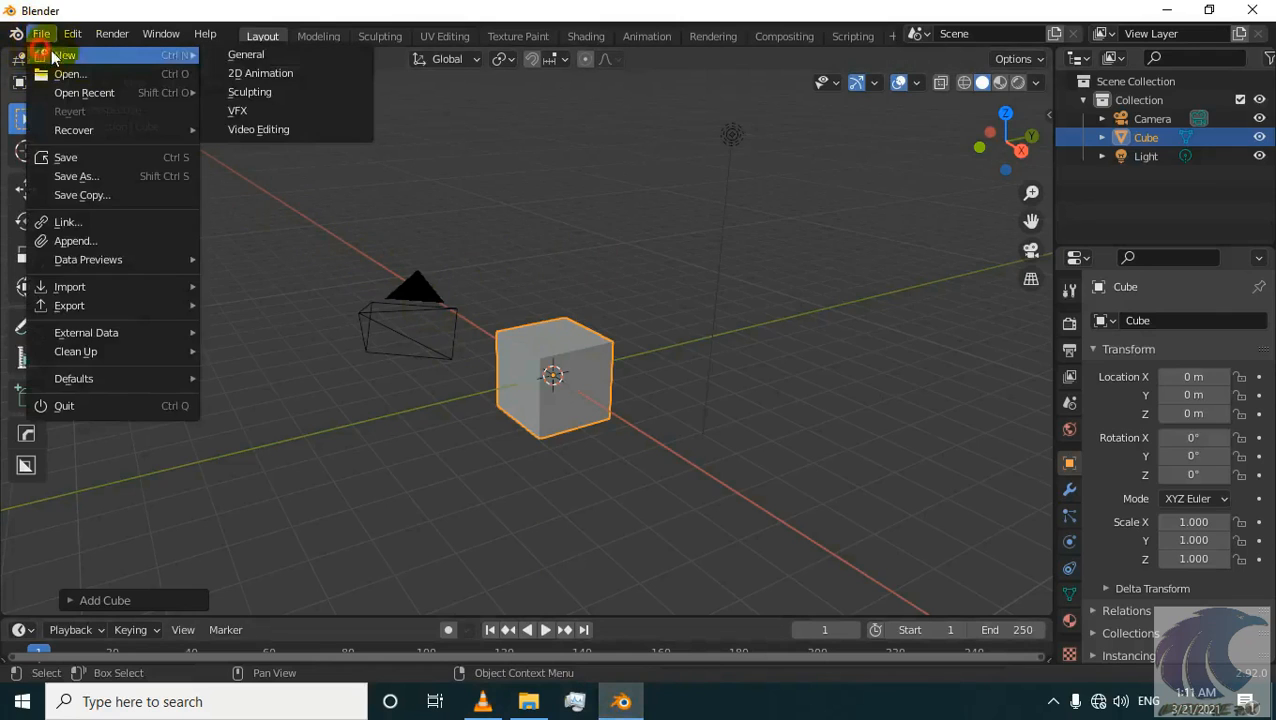
click(230, 57)
- Delete the default cube from the scene
click(678, 386)
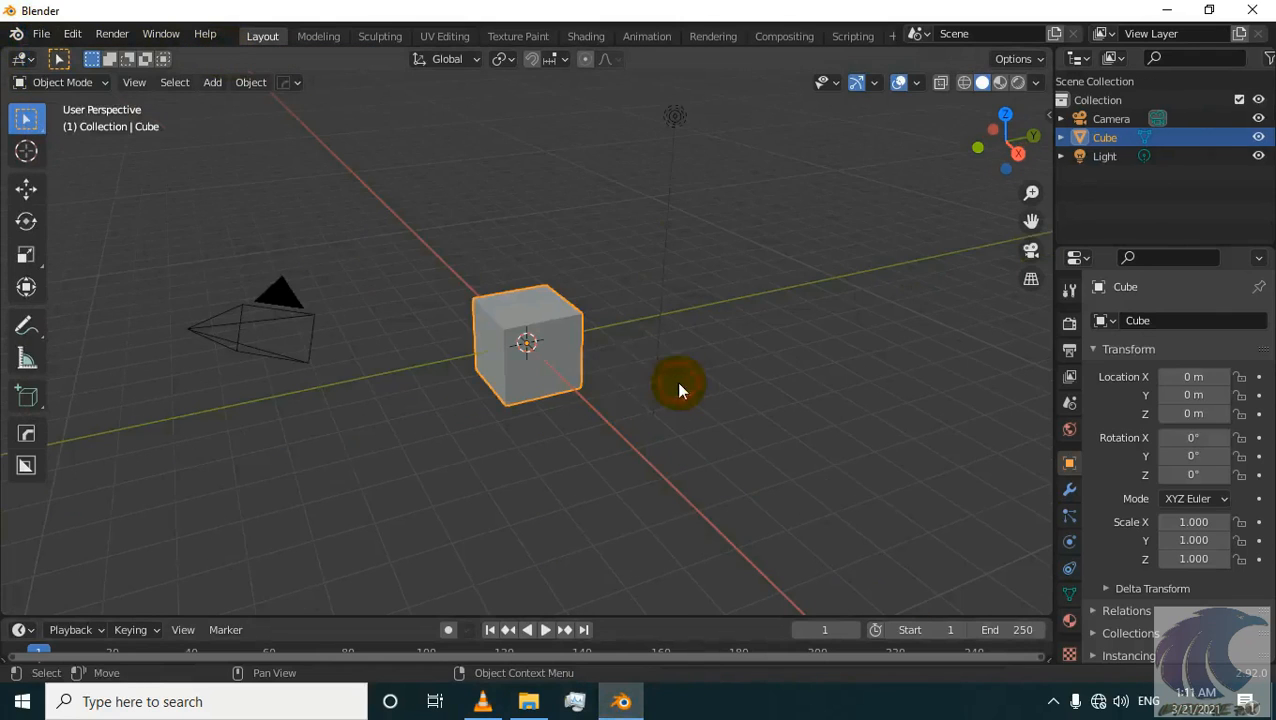
key(x)
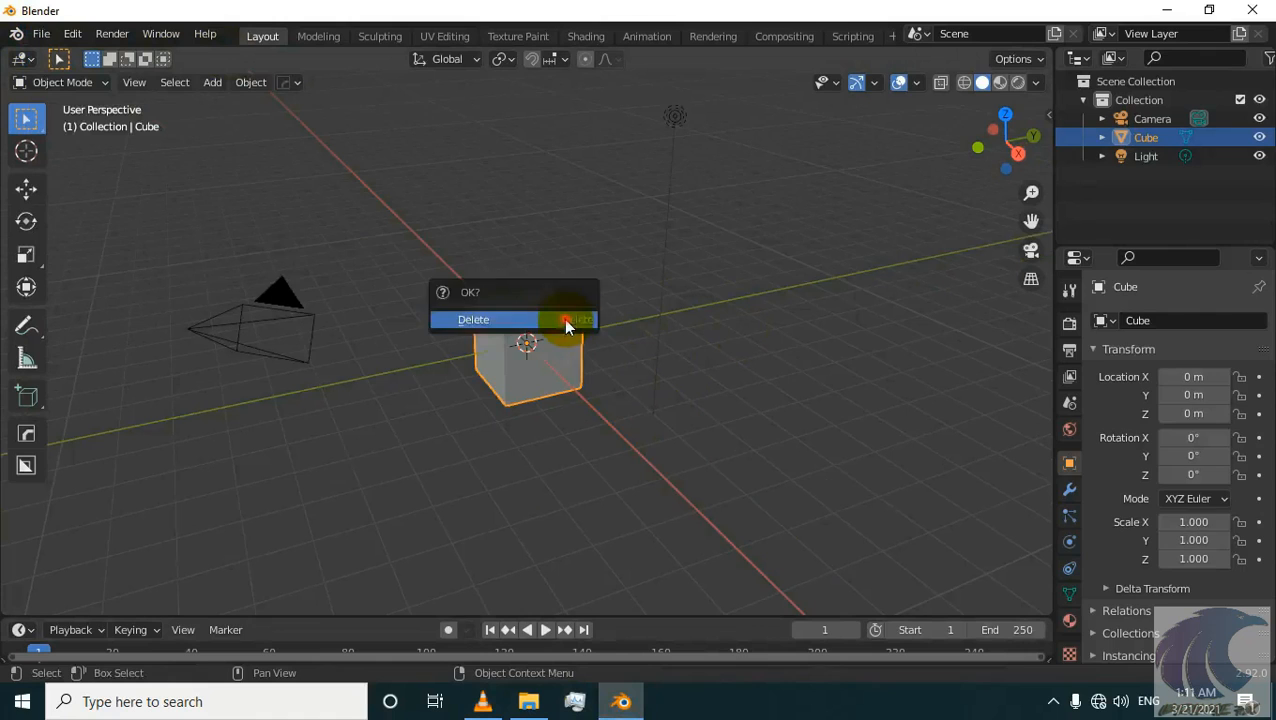
click(563, 319)
- Add a UV sphere mesh and shade it smooth
key(shift+a)
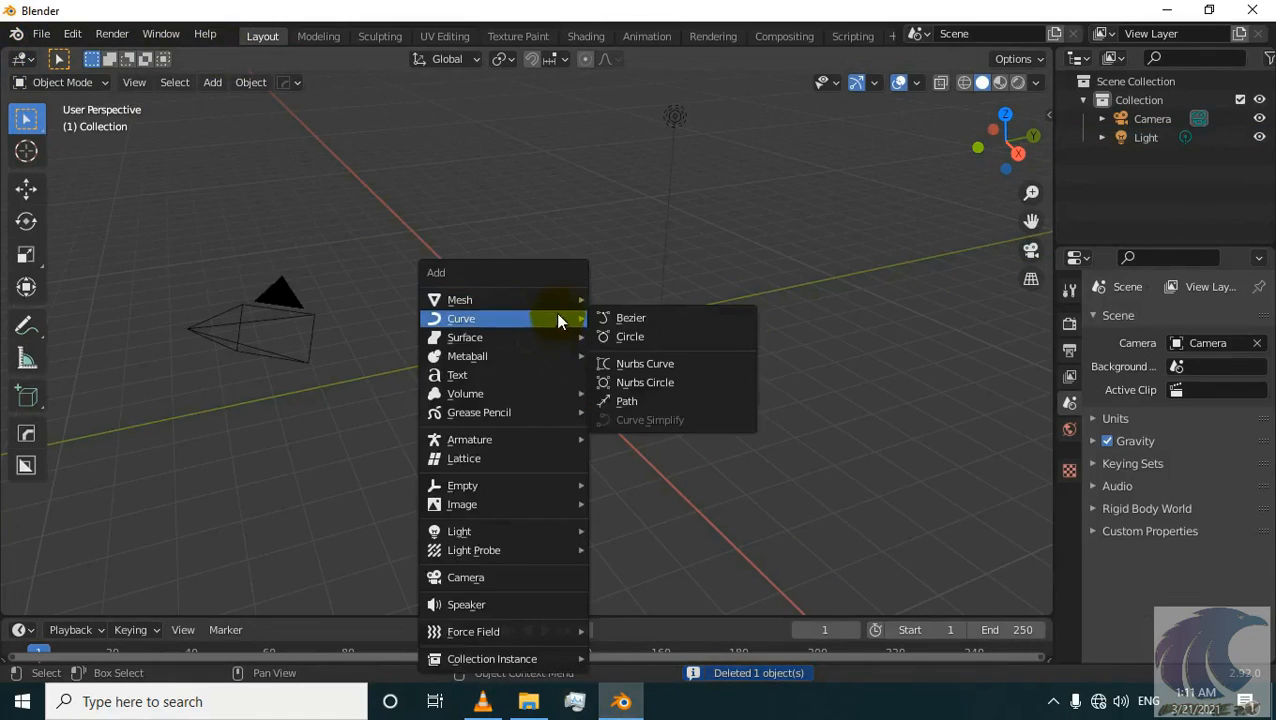
mouse_move(575, 303)
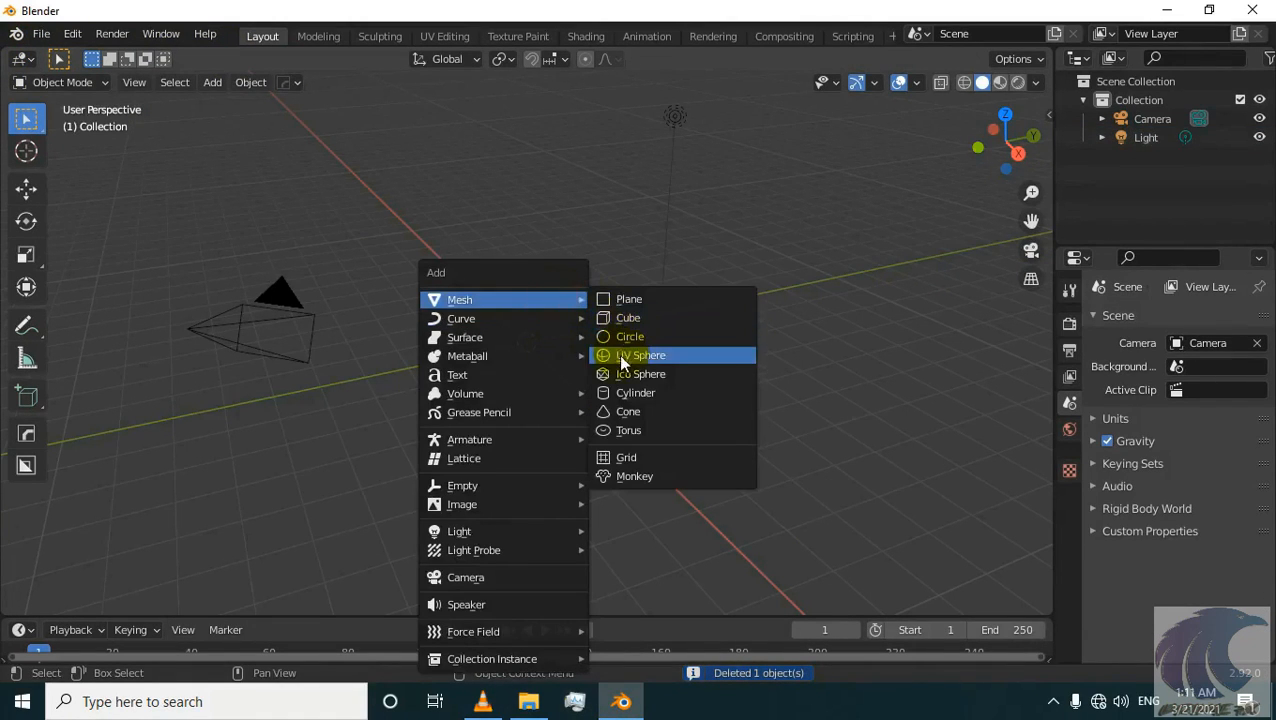
click(625, 355)
right_click(529, 335)
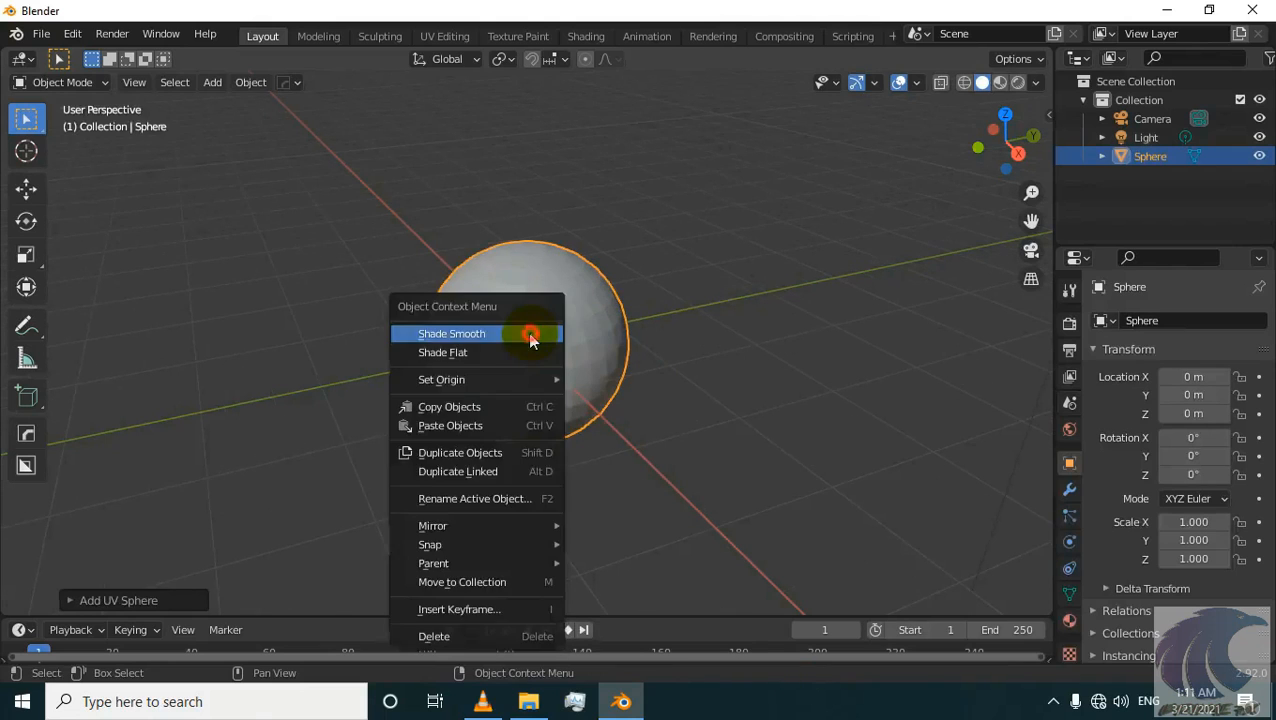
click(532, 337)
- In the right orthographic view, set the sphere's Z location to 1 m so that it rests on the ground line
key(KP_5)
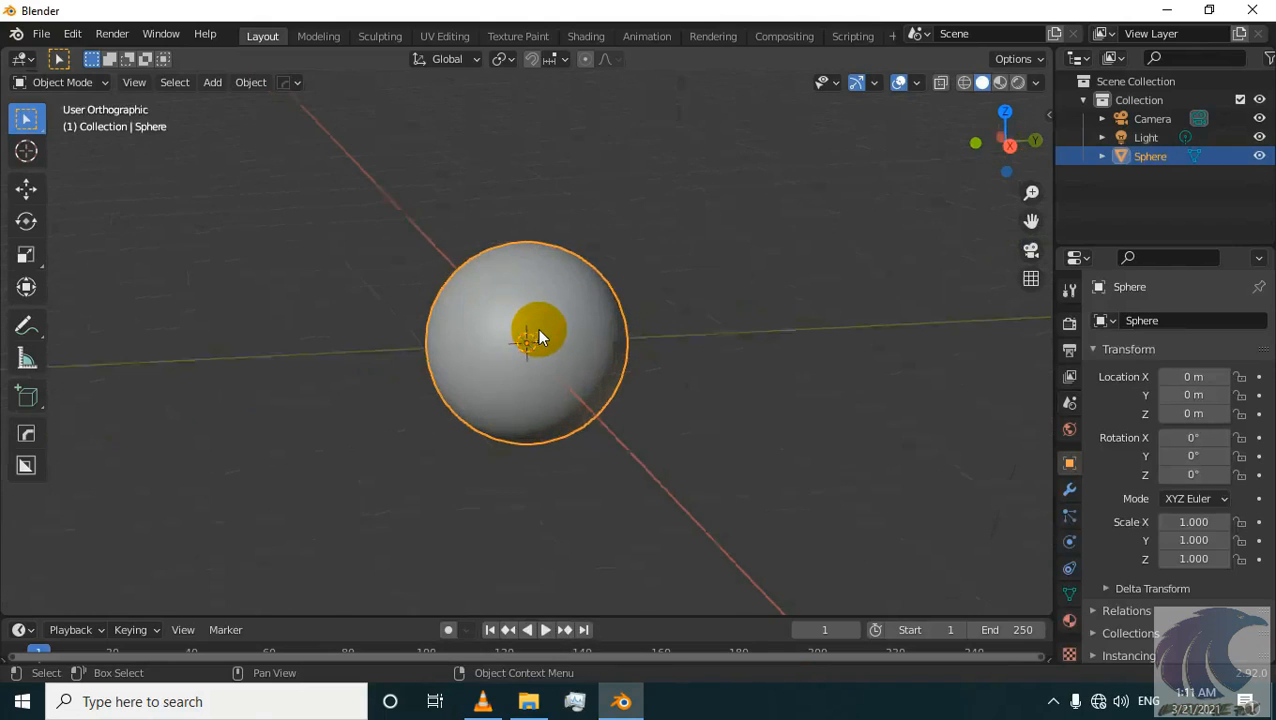
key(KP_3)
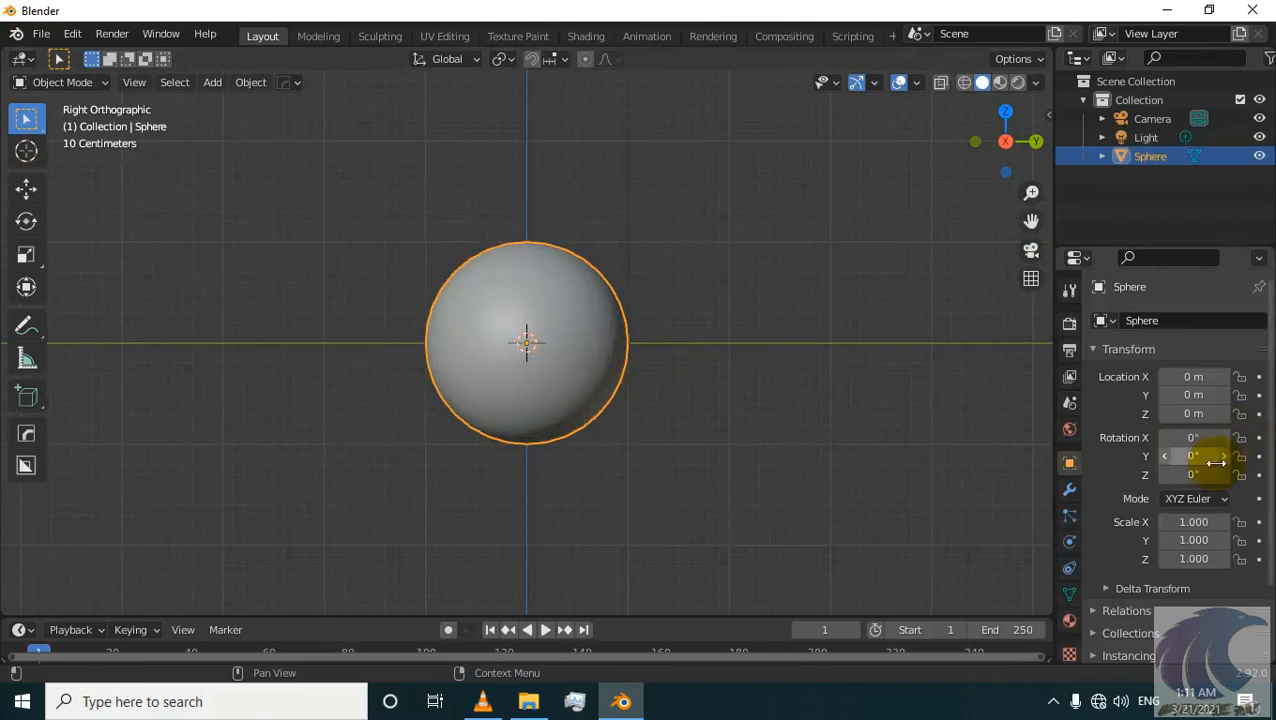
click(1183, 414)
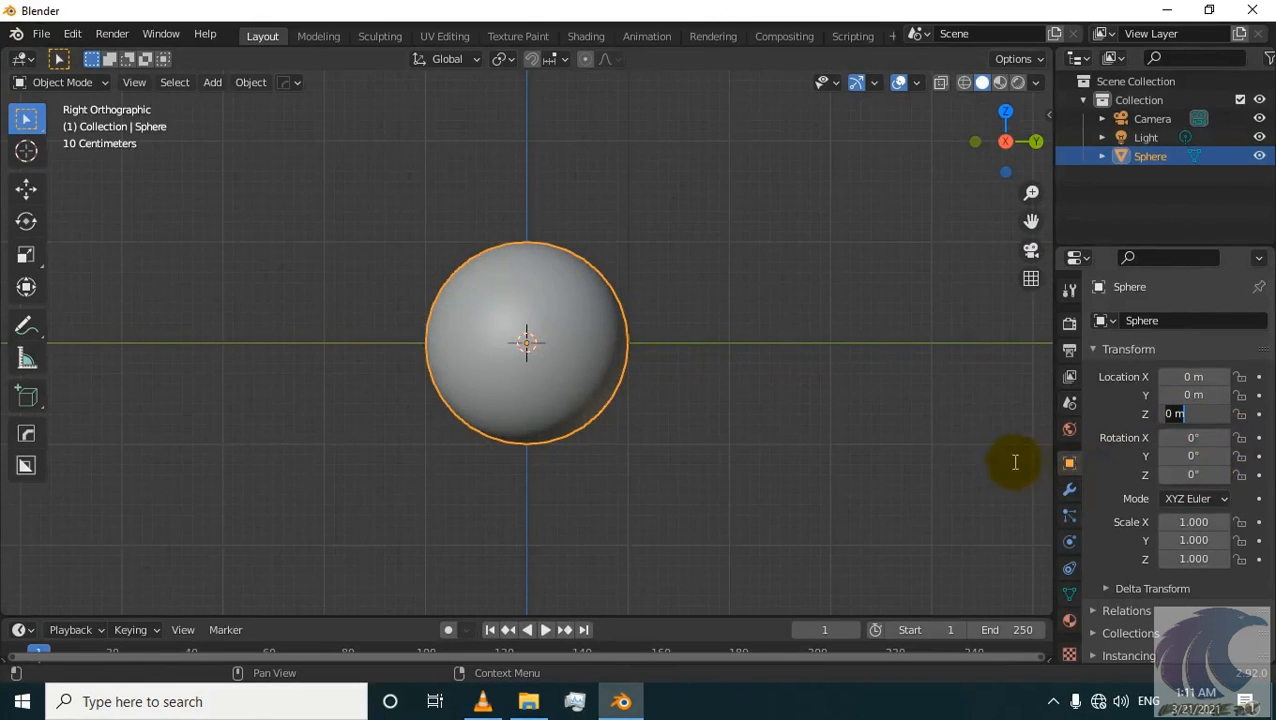
text(1)
key(Return)
scroll(518, 345, up, 2)
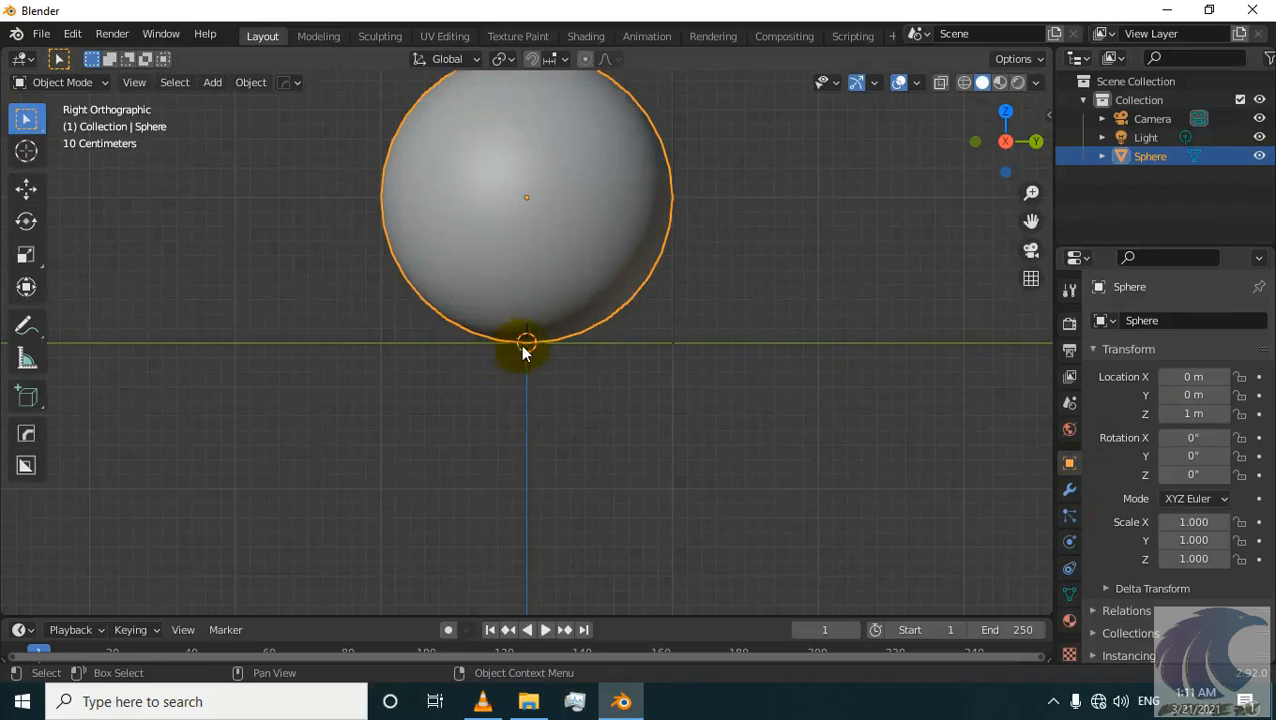
shift+middle_drag(532, 350, 521, 493)
click(539, 390)
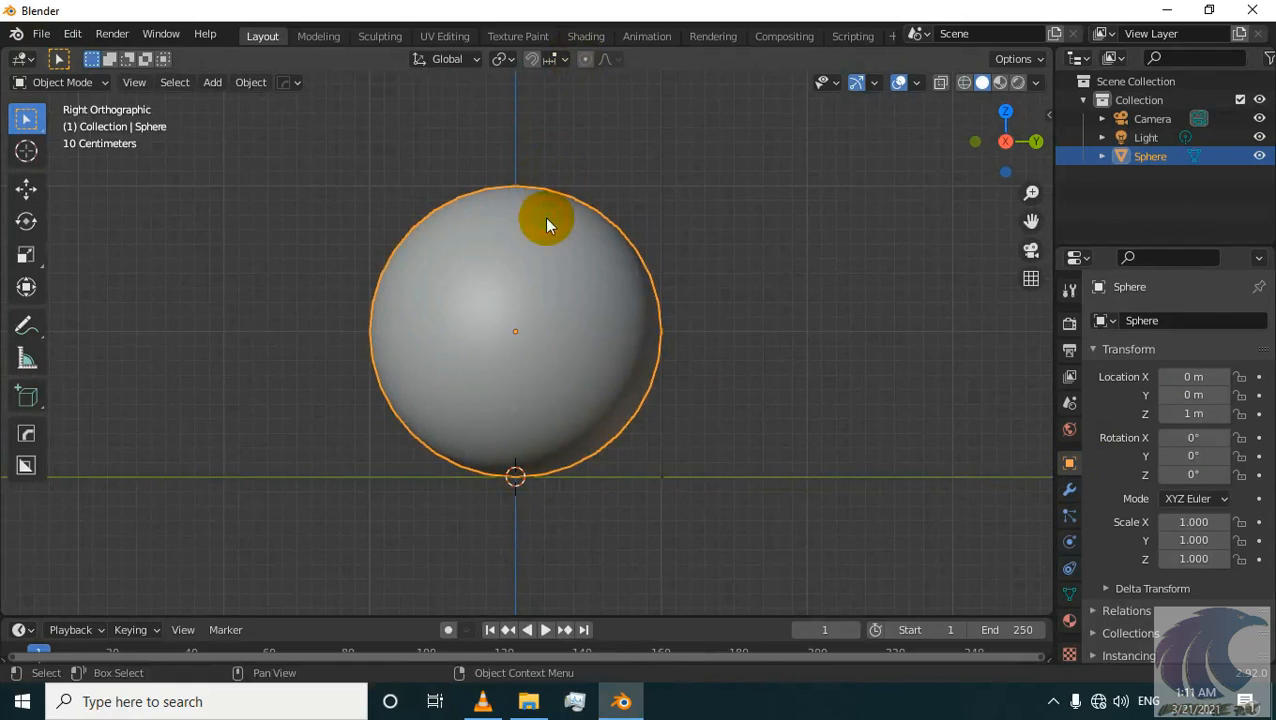
- Create a new material for the sphere in the Shading workspace and enlarge the node editor area
click(601, 37)
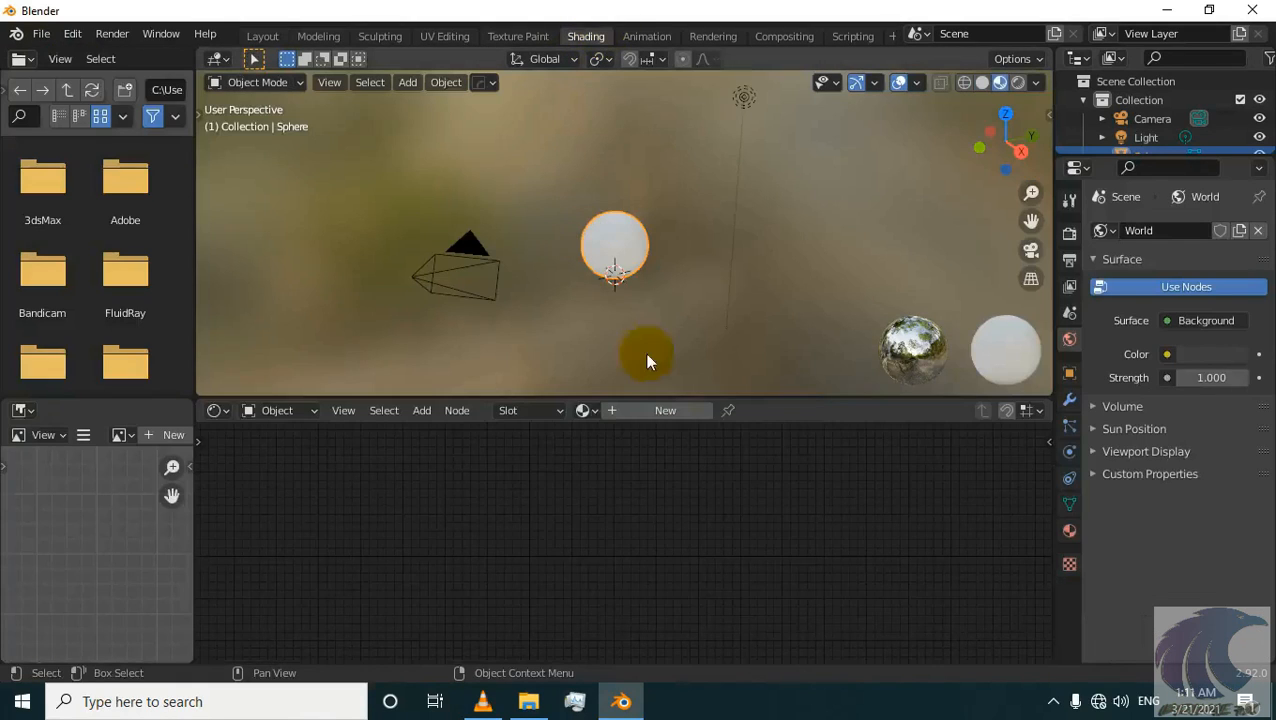
click(661, 418)
drag(629, 401, 629, 297)
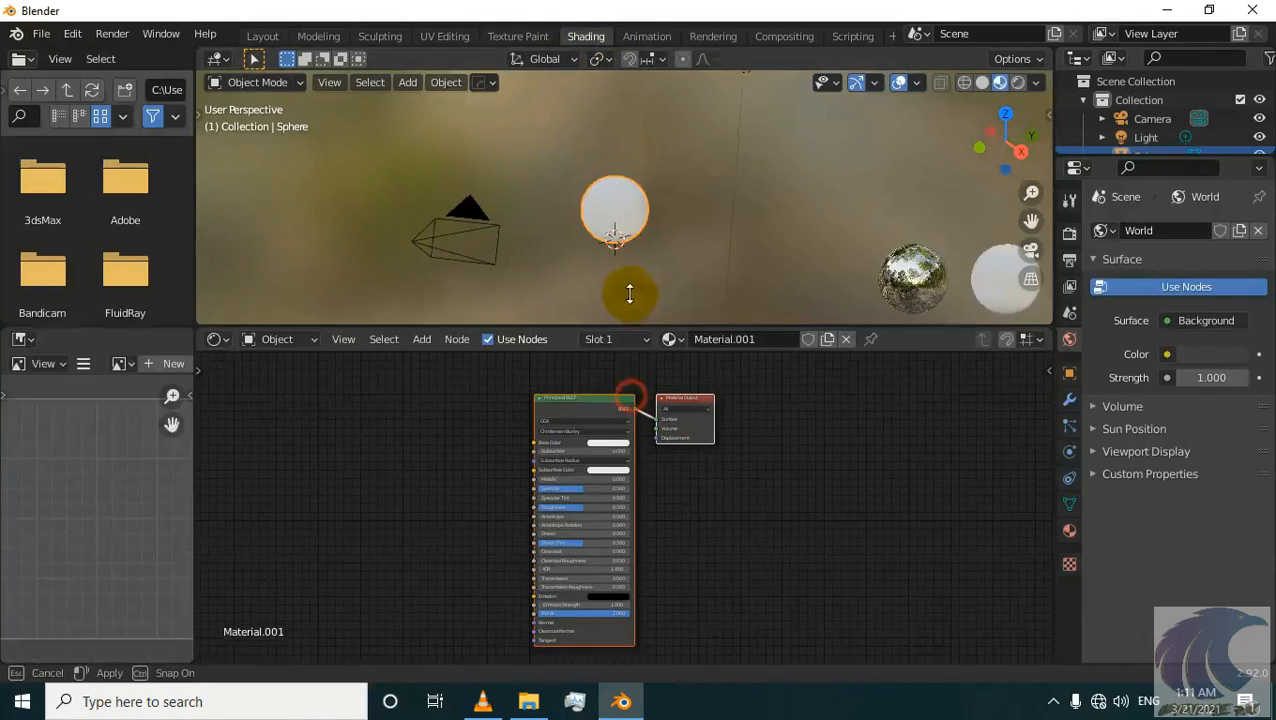
- Enable Bloom in the Eevee render settings
scroll(610, 190, up, 5)
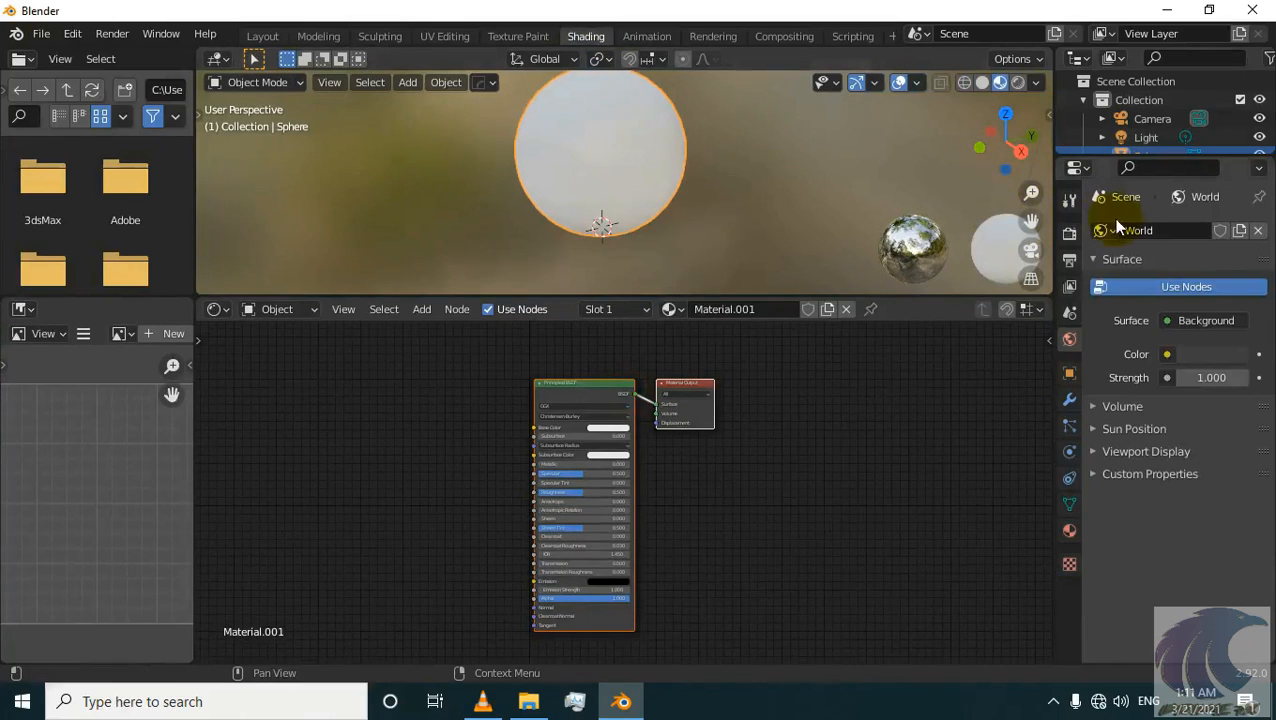
click(1070, 233)
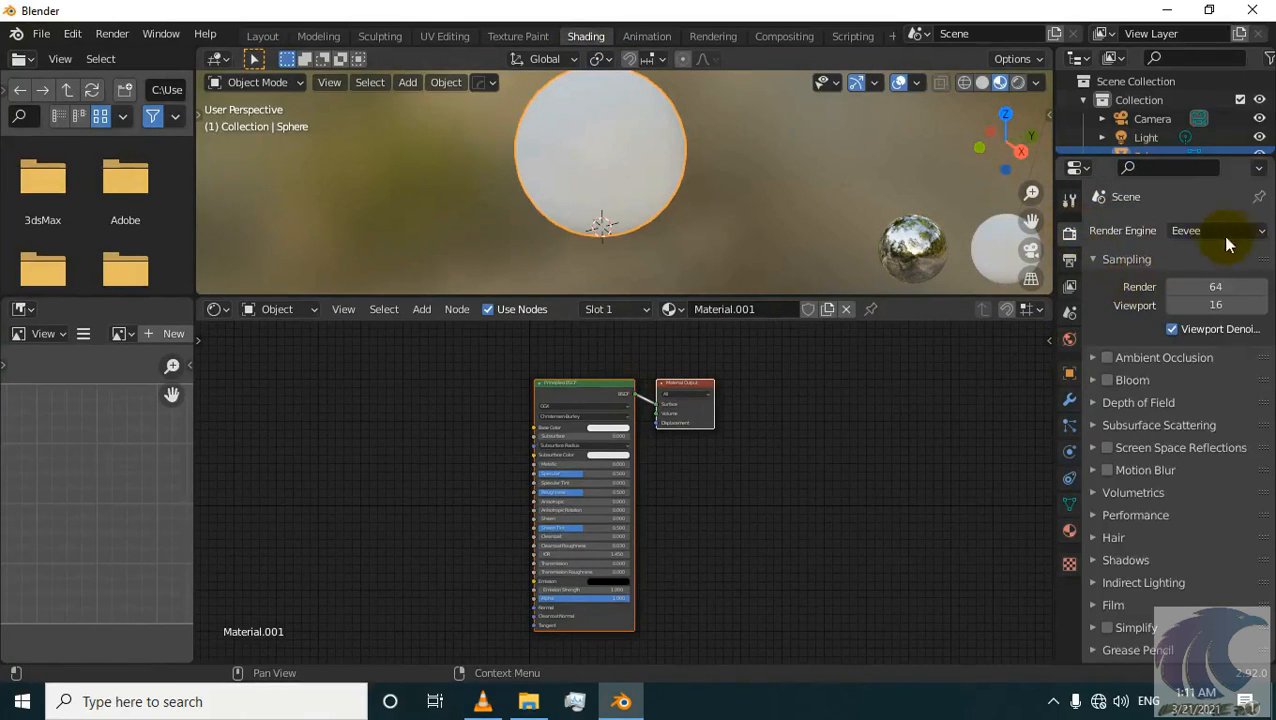
click(1108, 385)
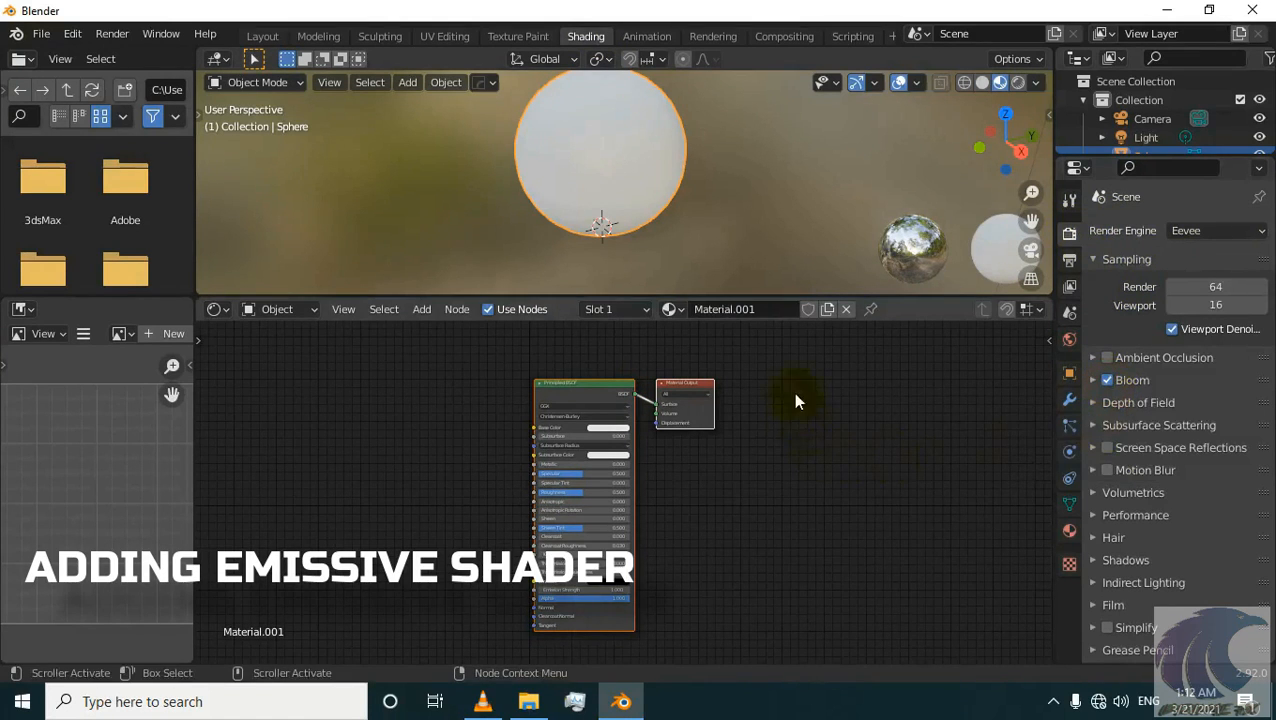
- Set the Principled BSDF's emission to a bright orange with hue 0.030, saturation 0.926 and value 1.000
scroll(527, 550, up, 3)
middle_drag(539, 562, 551, 441)
scroll(565, 518, up, 3)
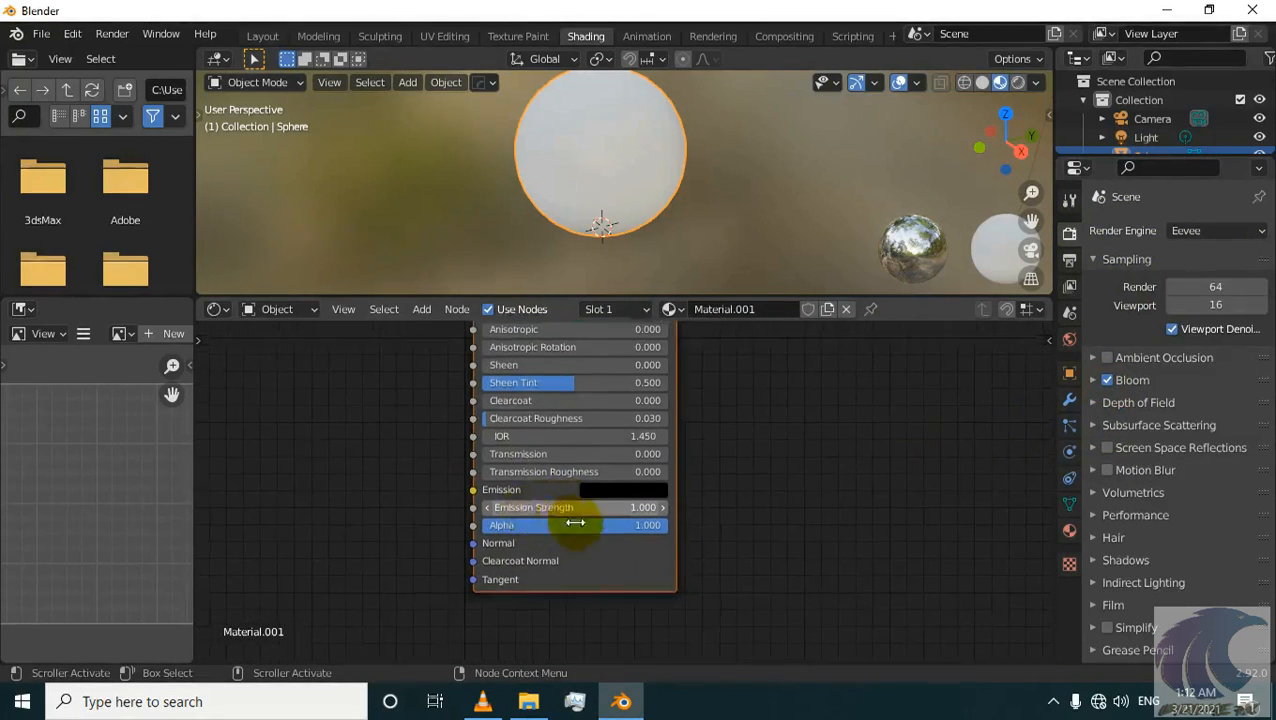
click(820, 537)
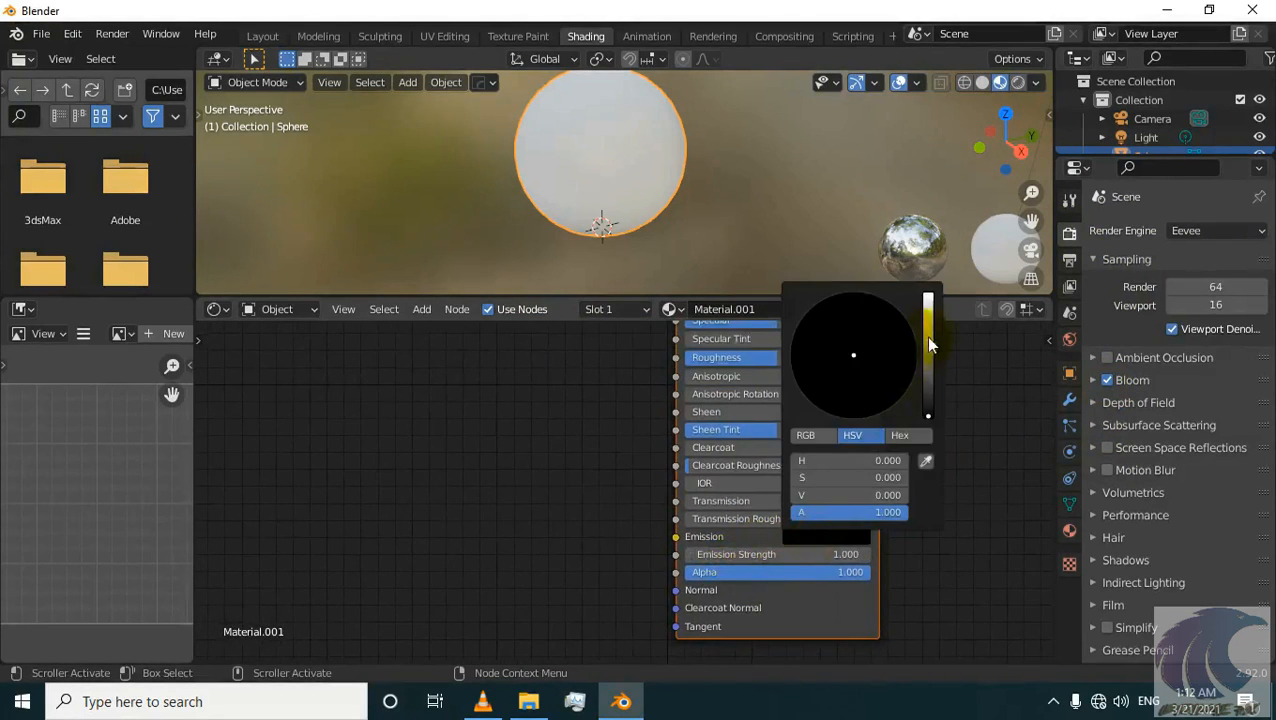
drag(925, 336, 928, 296)
mouse_move(882, 390)
mouse_down()
mouse_move(877, 413)
mouse_move(900, 340)
mouse_move(790, 360)
mouse_move(834, 364)
mouse_move(846, 330)
mouse_move(855, 394)
mouse_move(868, 397)
mouse_move(833, 410)
mouse_up()
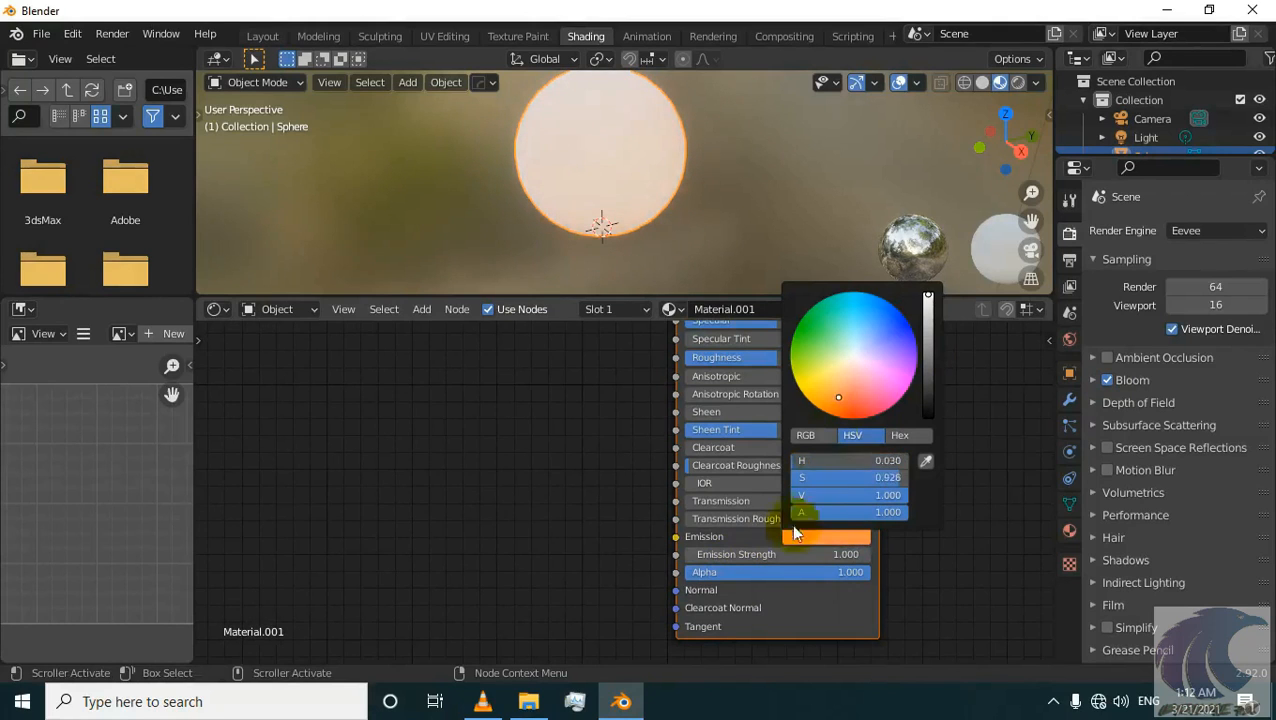
- Set the Principled BSDF's emission strength to 11
drag(760, 554, 800, 554)
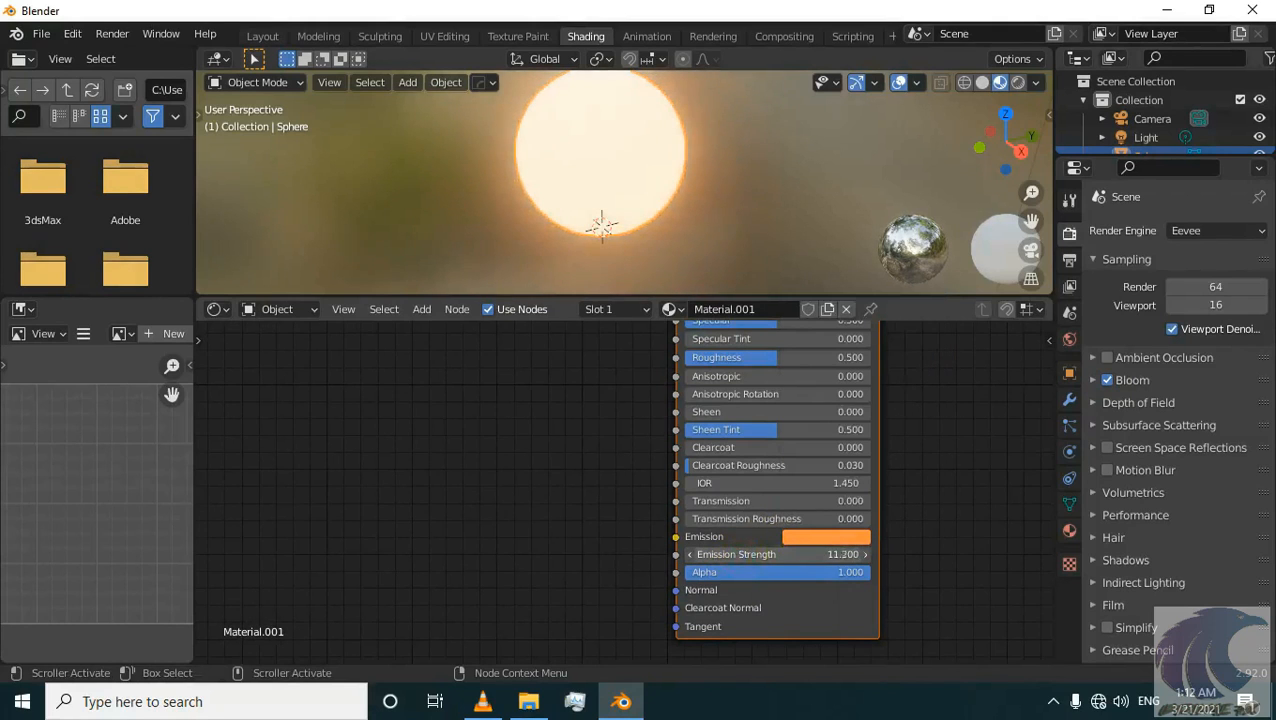
drag(690, 554, 666, 560)
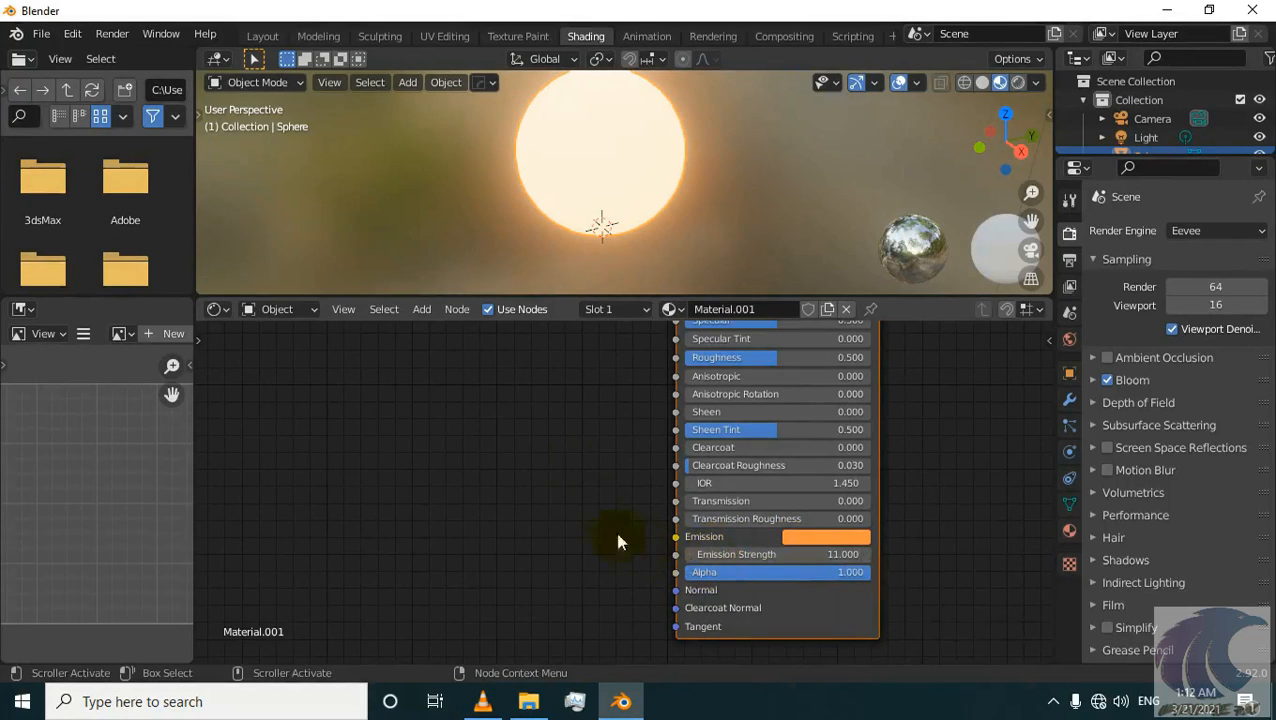
shift+middle_drag(554, 198, 560, 244)
- Add a UV Map node in the empty space well before the Principled BSDF node
scroll(575, 470, down, 3)
mouse_move(575, 470)
middle_down()
mouse_move(619, 528)
mouse_move(735, 528)
middle_up()
scroll(616, 517, down, 1)
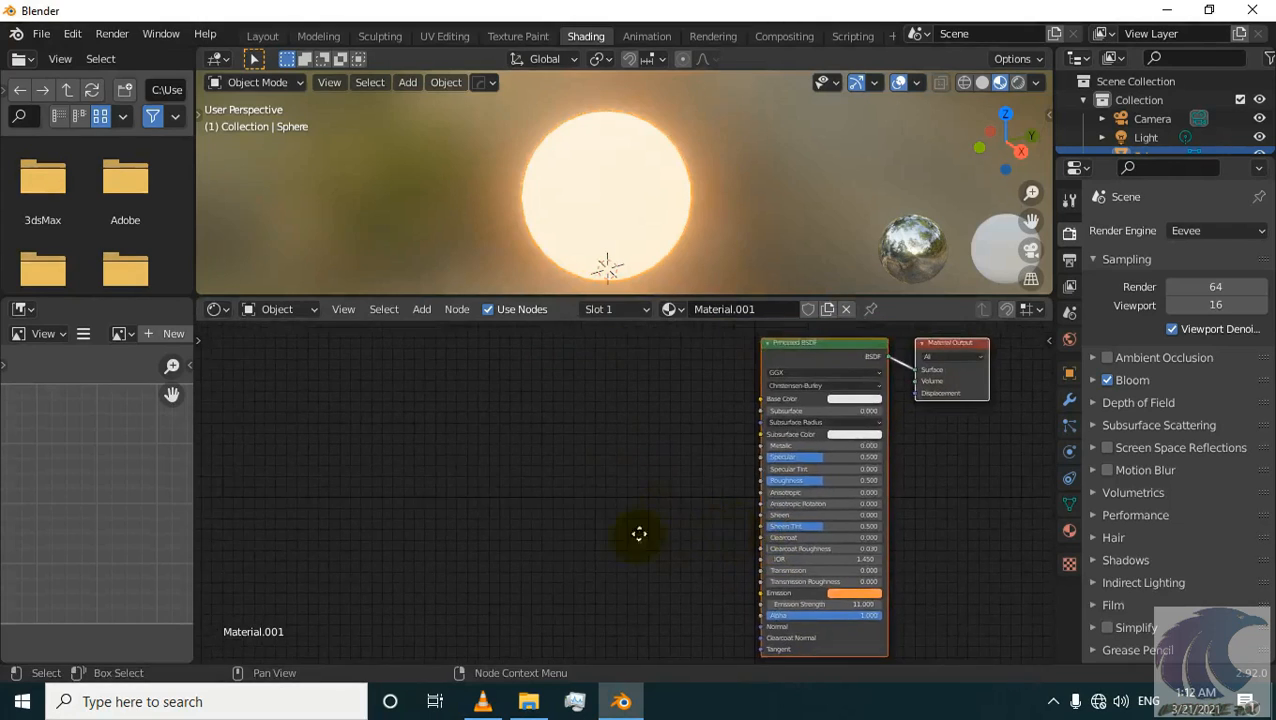
middle_drag(642, 532, 703, 491)
right_click(482, 463)
click(591, 462)
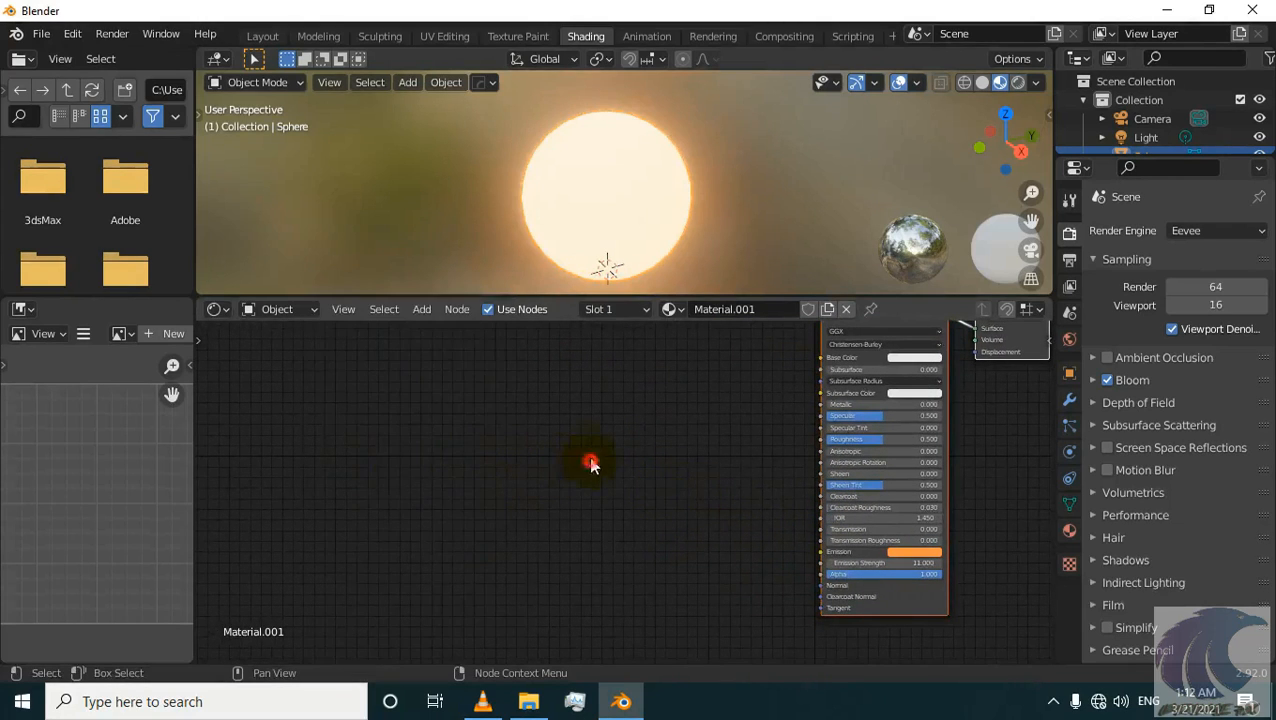
key(shift+a)
click(448, 352)
text(u)
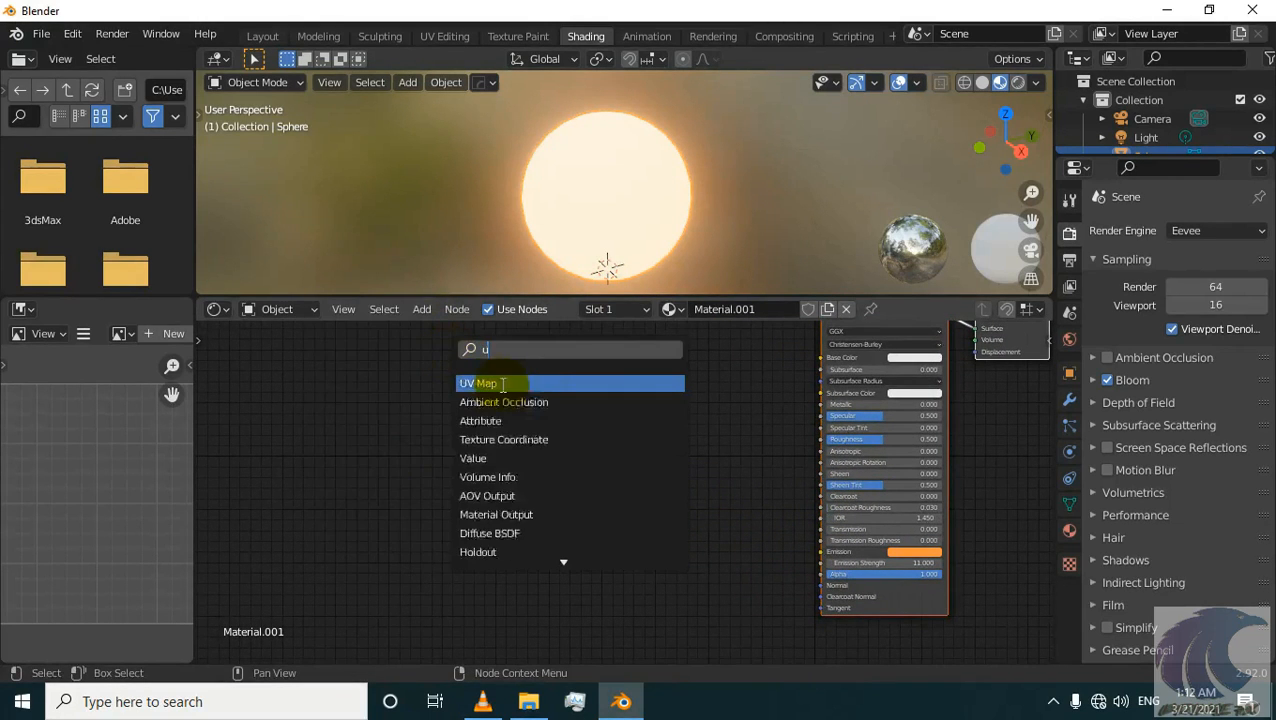
text(v)
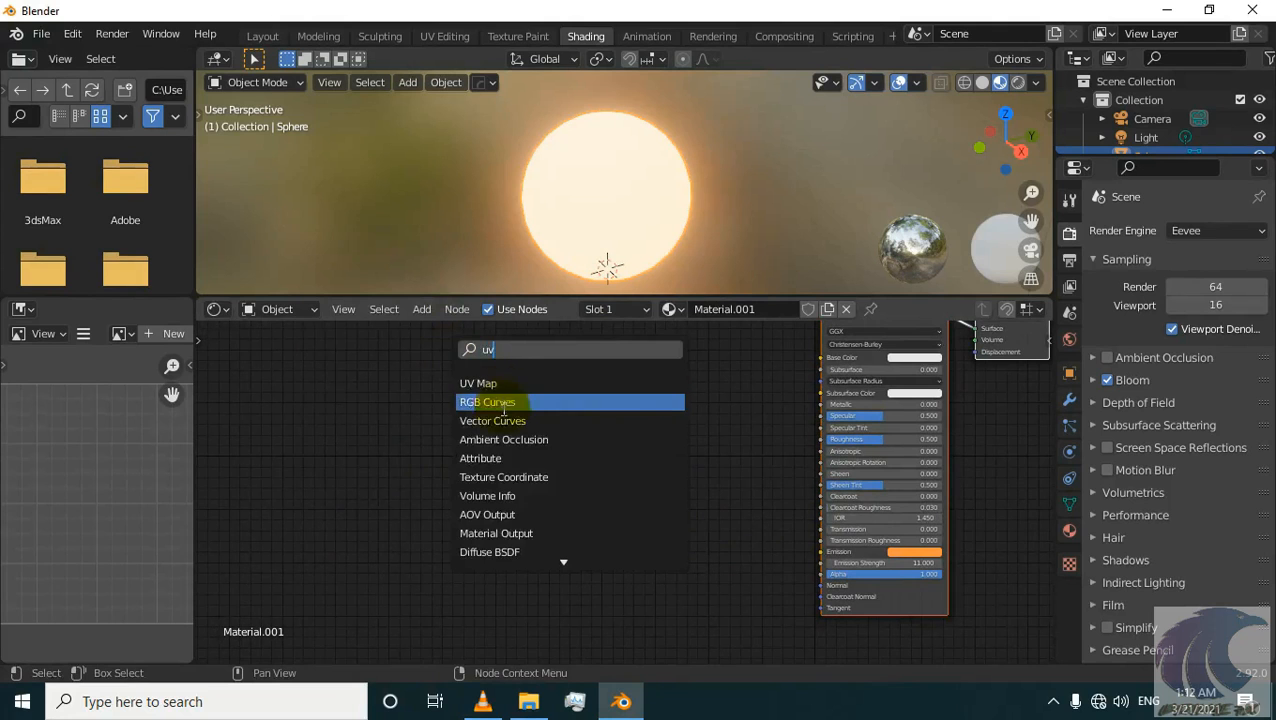
click(490, 383)
click(405, 452)
- Add a Separate XYZ node and place it just after the UV Map node
scroll(395, 447, up, 1)
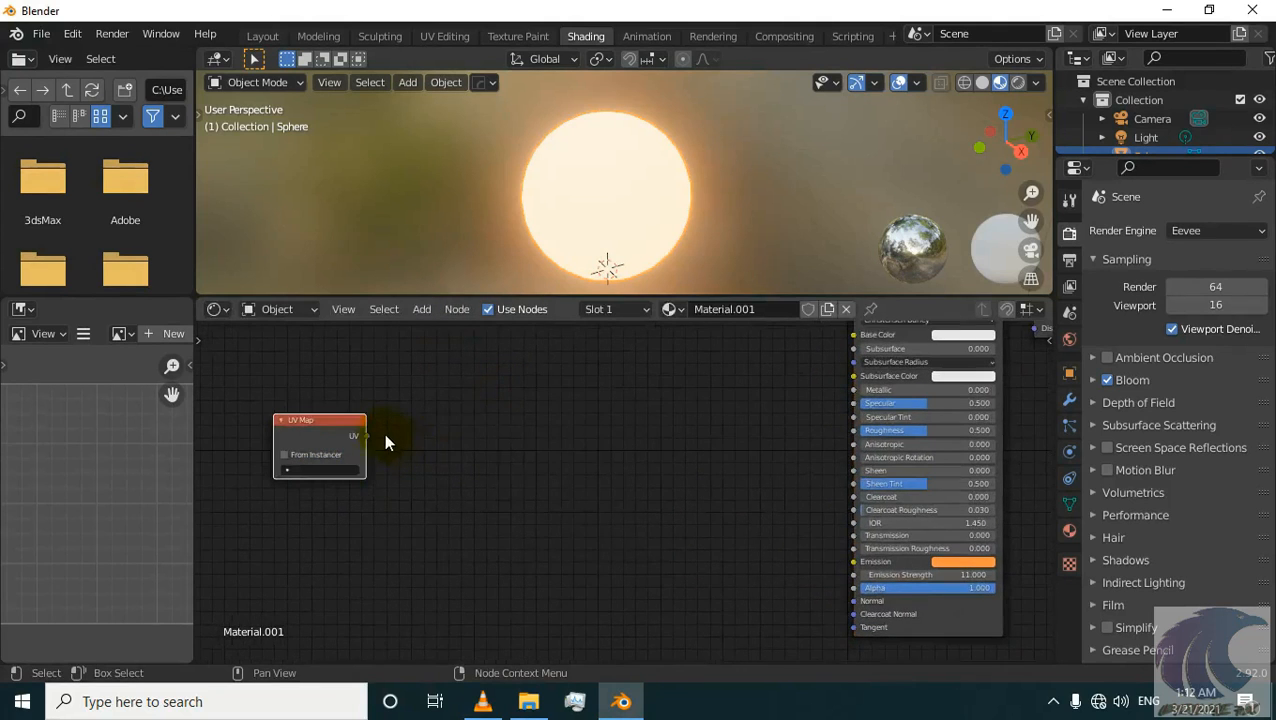
drag(368, 438, 503, 457)
drag(368, 438, 426, 445)
click(423, 311)
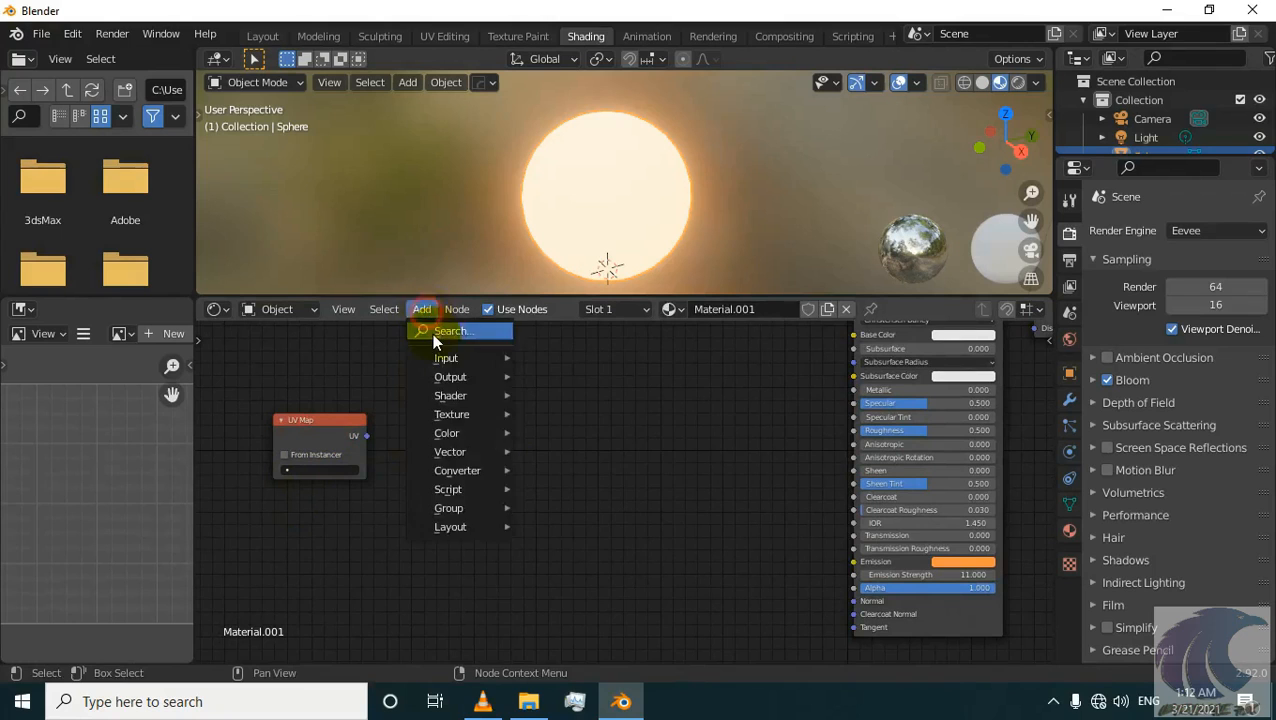
click(433, 333)
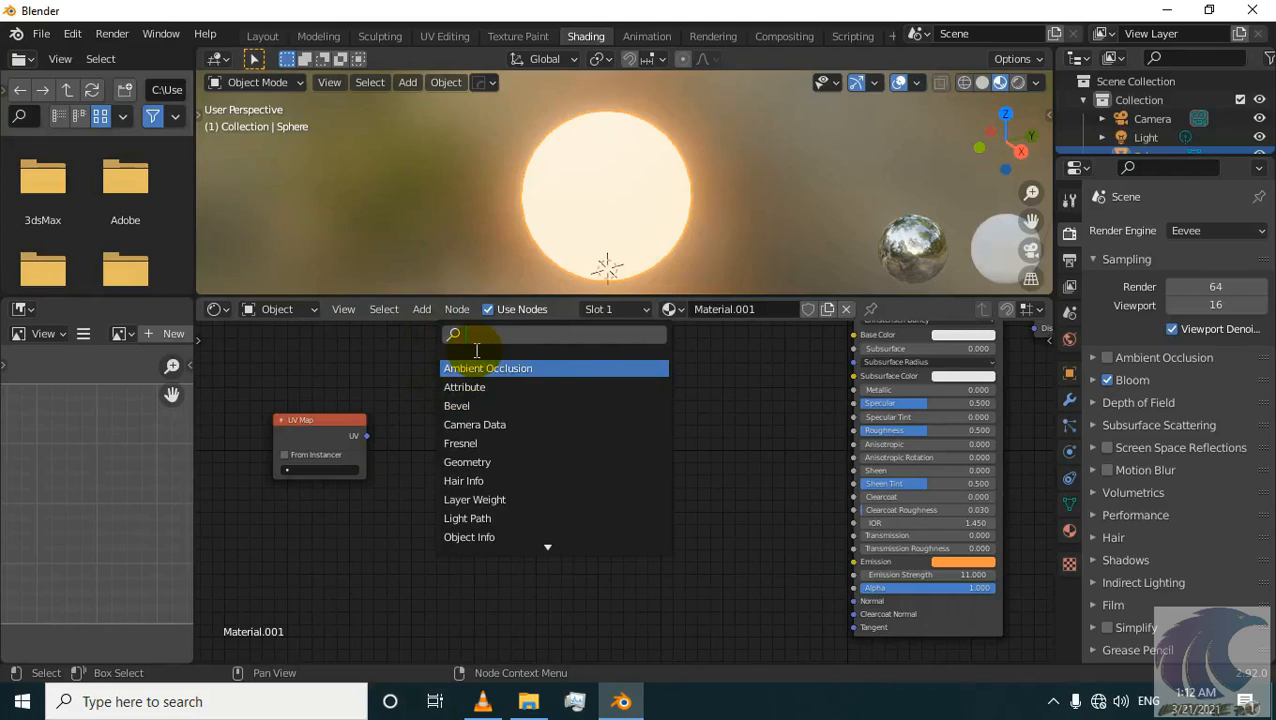
text(sep)
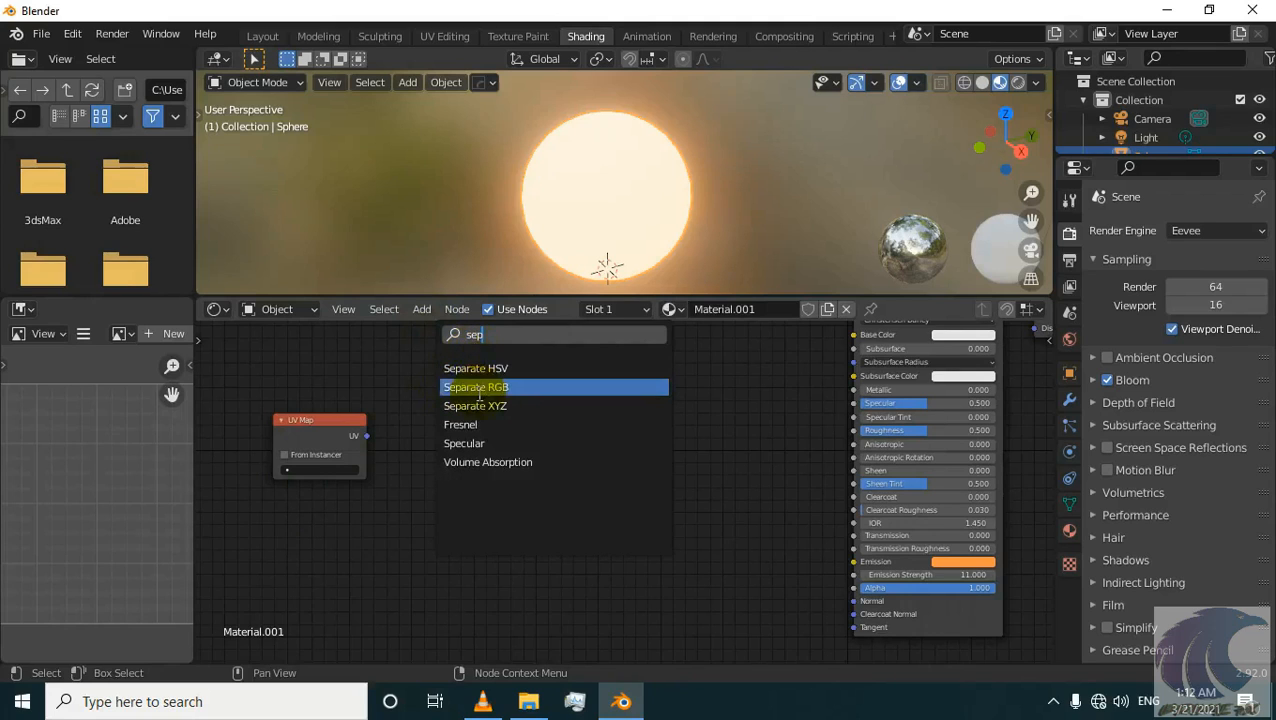
click(475, 405)
click(405, 475)
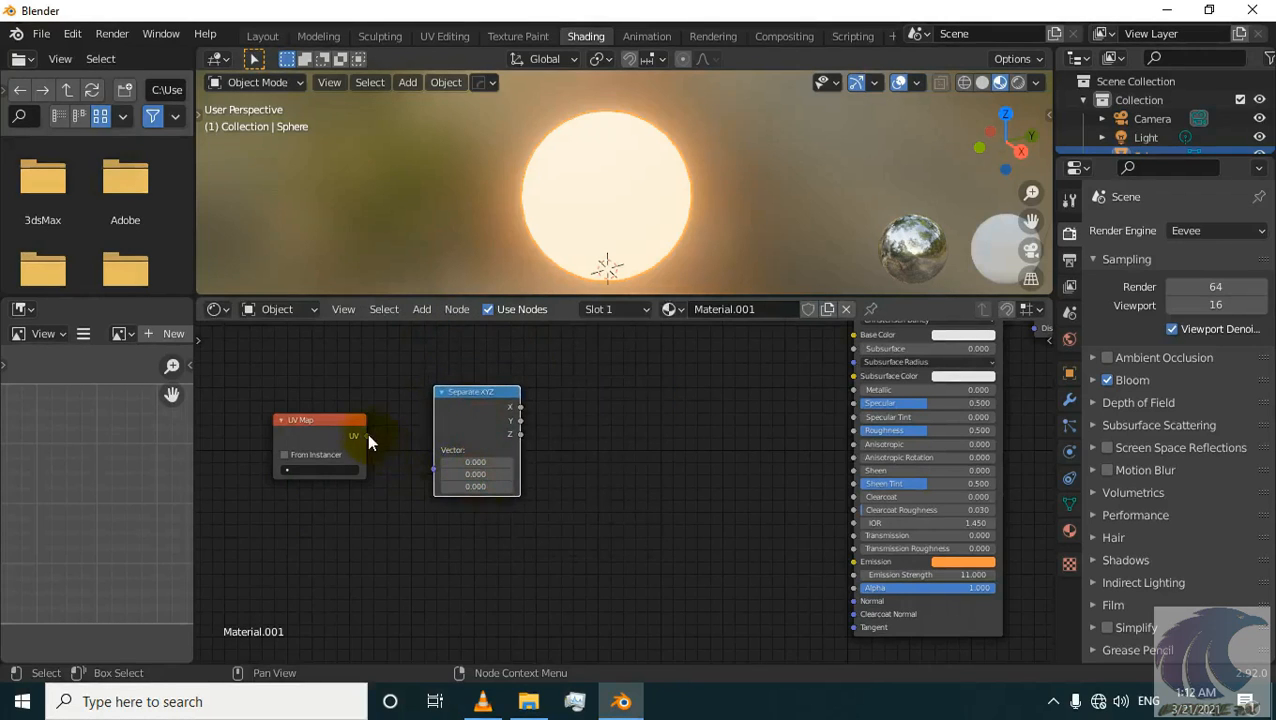
- Connect the UV Map's UV output to the Separate XYZ node's Vector input and tidy the positions of both nodes
drag(367, 437, 444, 471)
drag(461, 400, 490, 462)
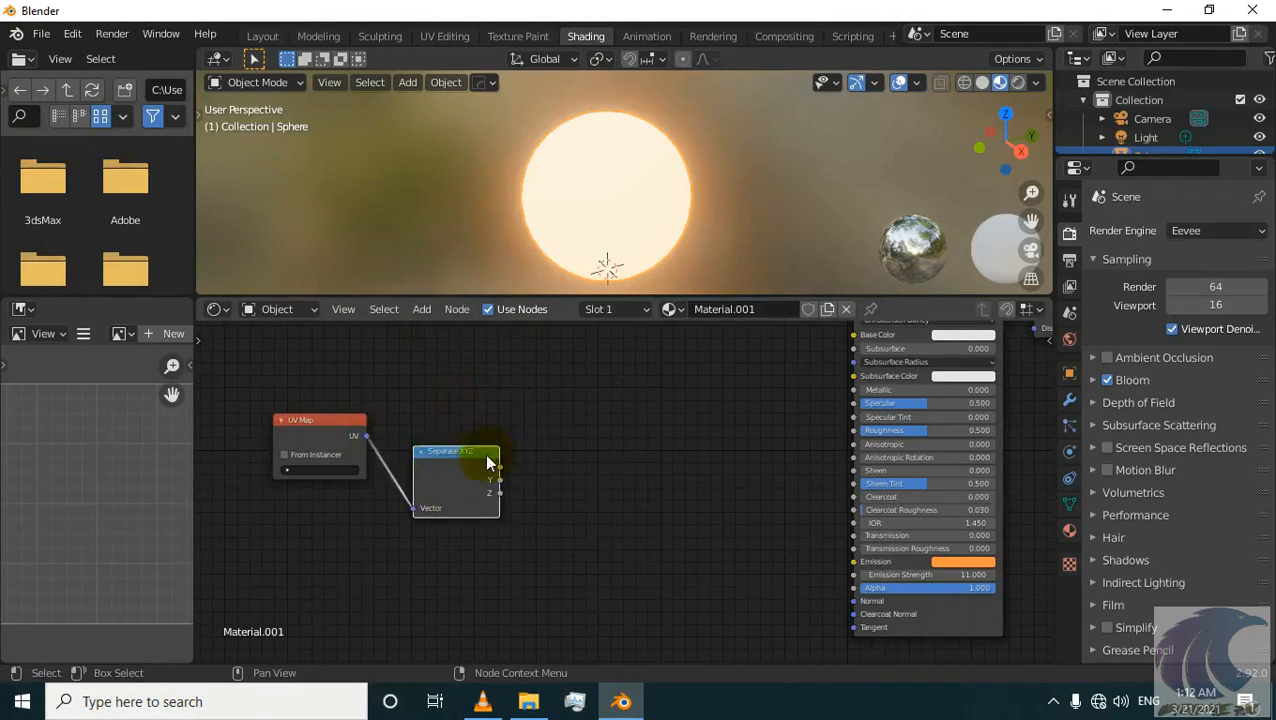
scroll(350, 449, up, 2)
drag(319, 437, 400, 478)
middle_drag(644, 473, 556, 426)
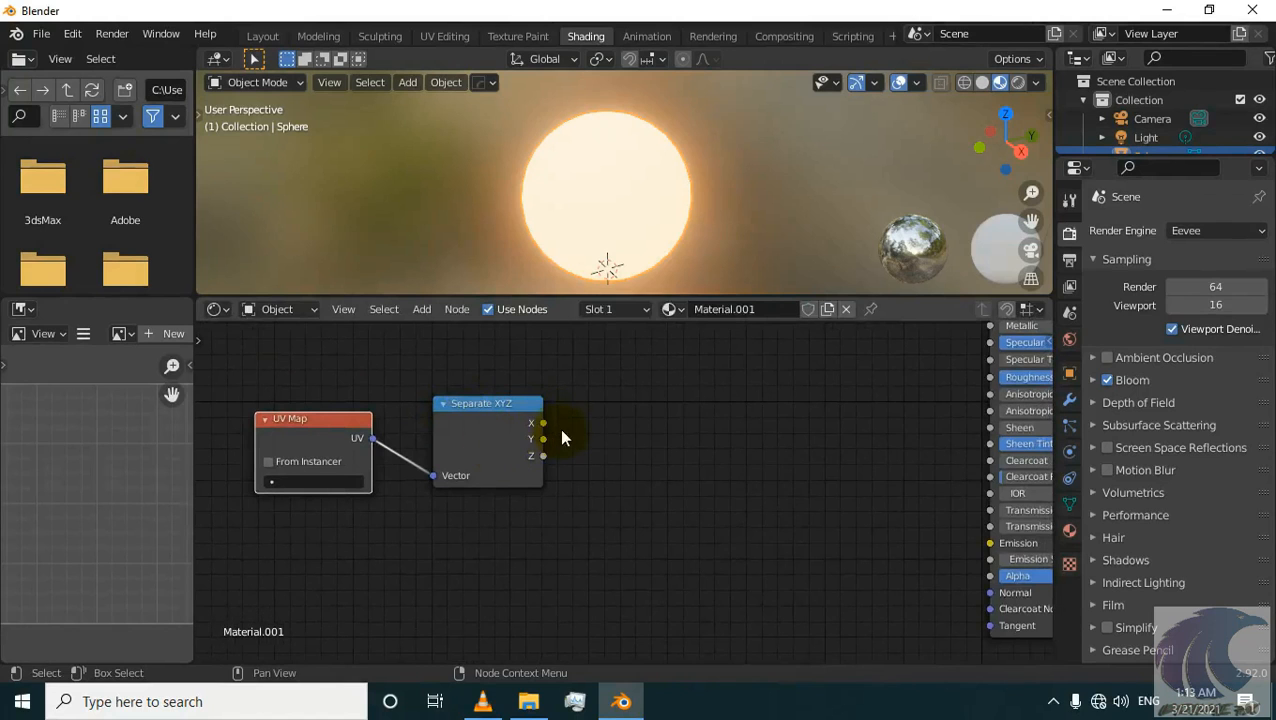
- Add a ColorRamp node and place it between the Separate XYZ and Principled BSDF nodes
middle_drag(563, 440, 473, 518)
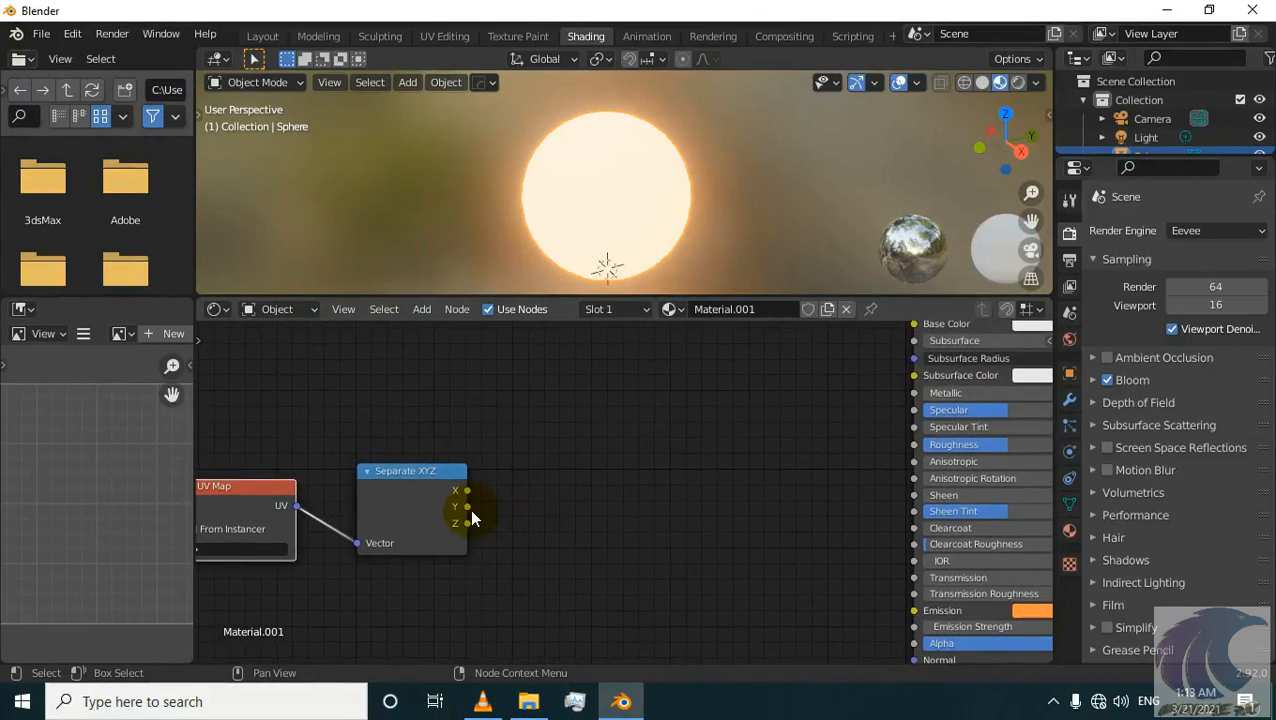
key(shift+a)
click(562, 466)
text(col)
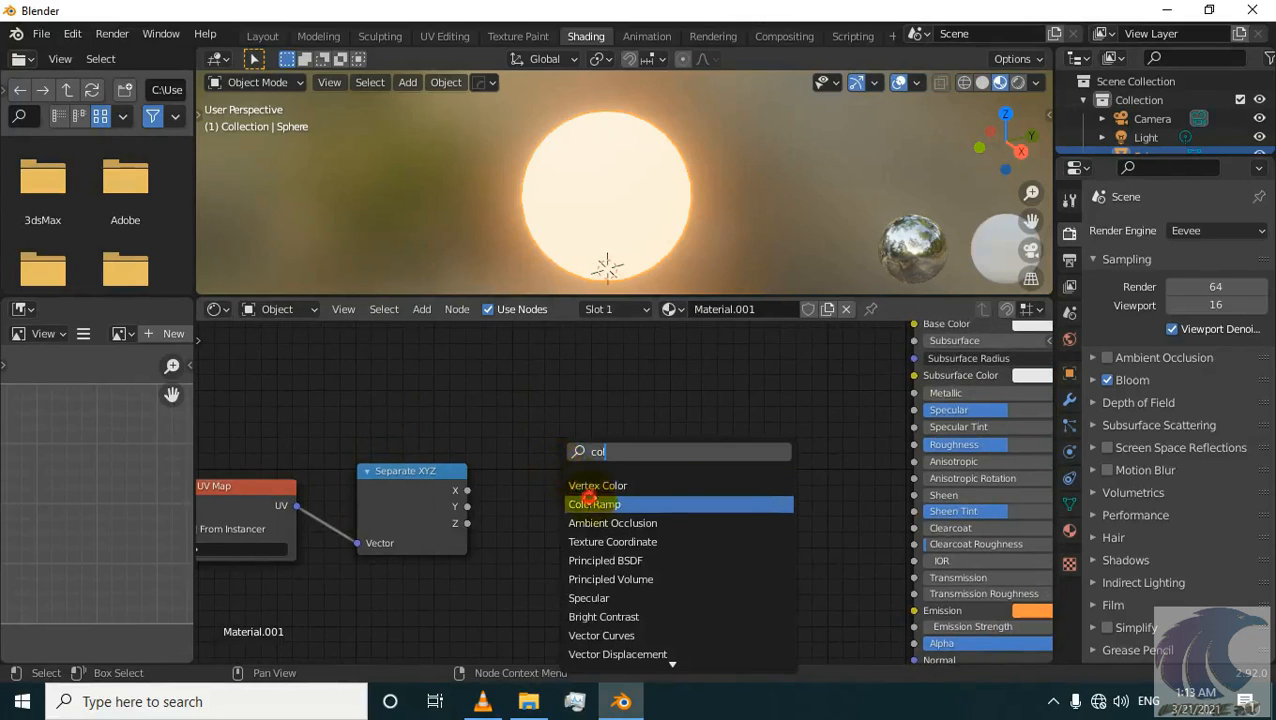
click(592, 504)
click(641, 431)
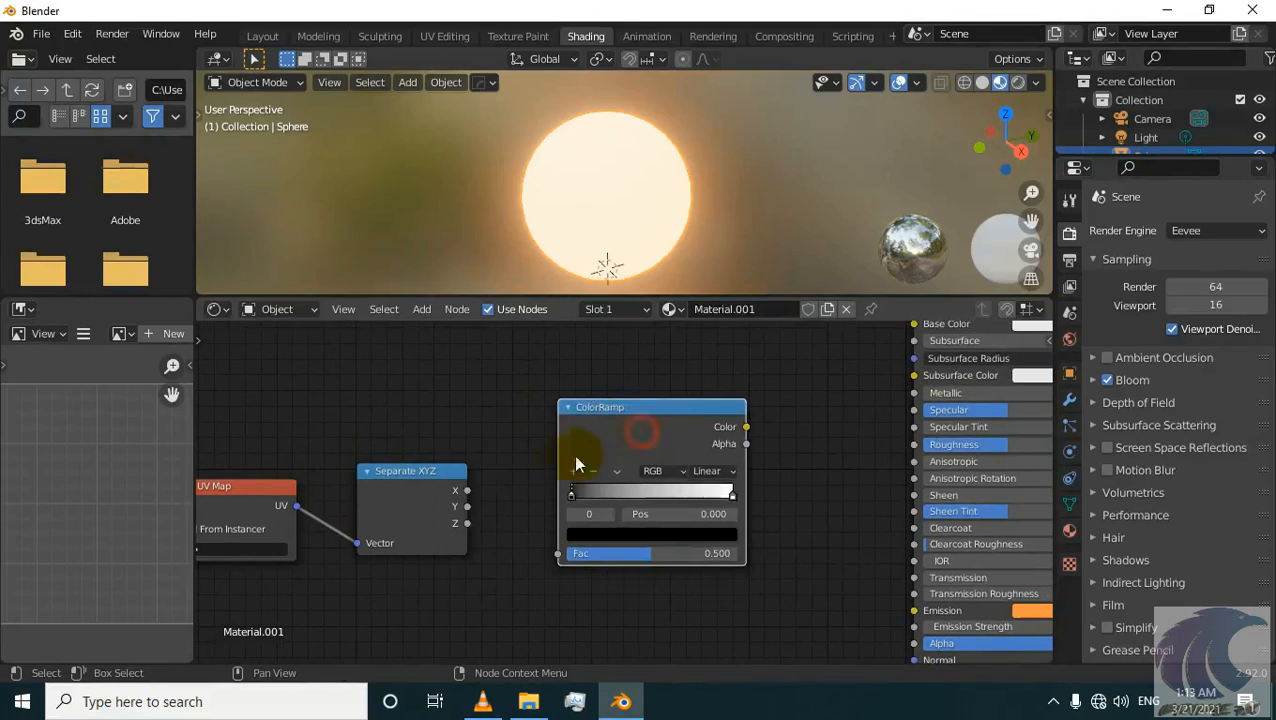
- Connect the Separate XYZ node's Y output to the ColorRamp's Fac input
drag(473, 514, 557, 553)
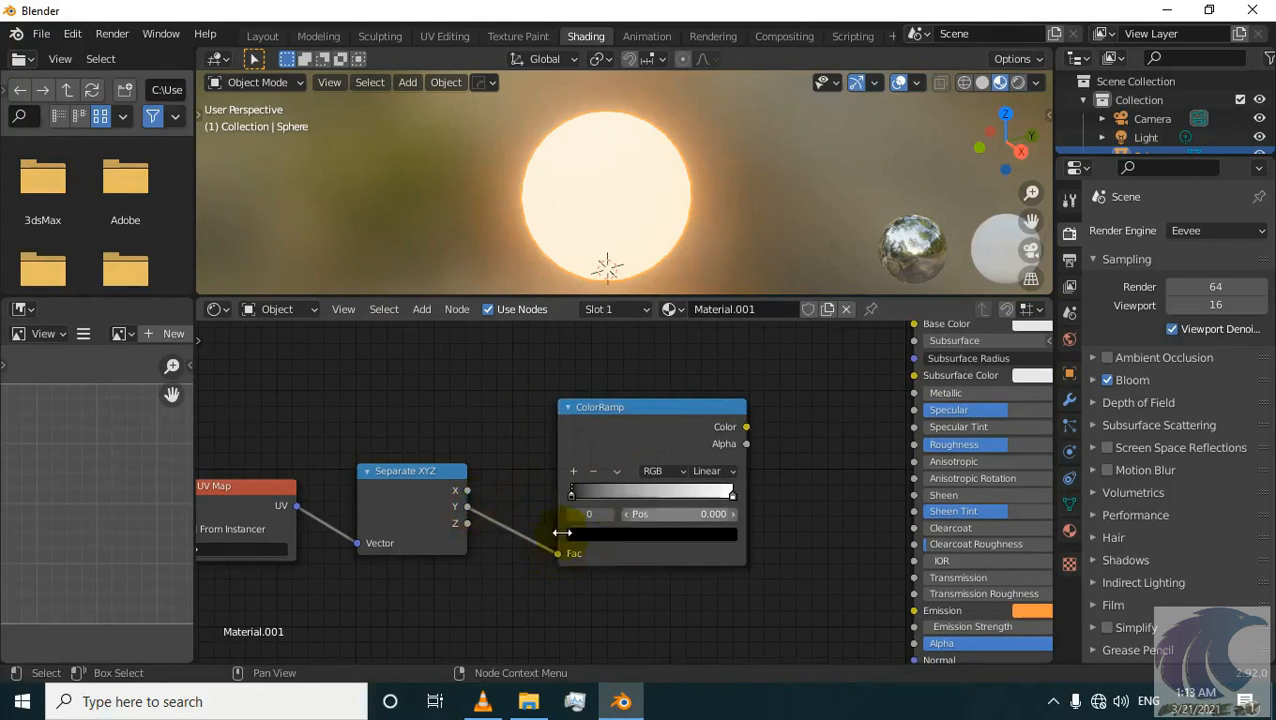
middle_drag(674, 512, 592, 535)
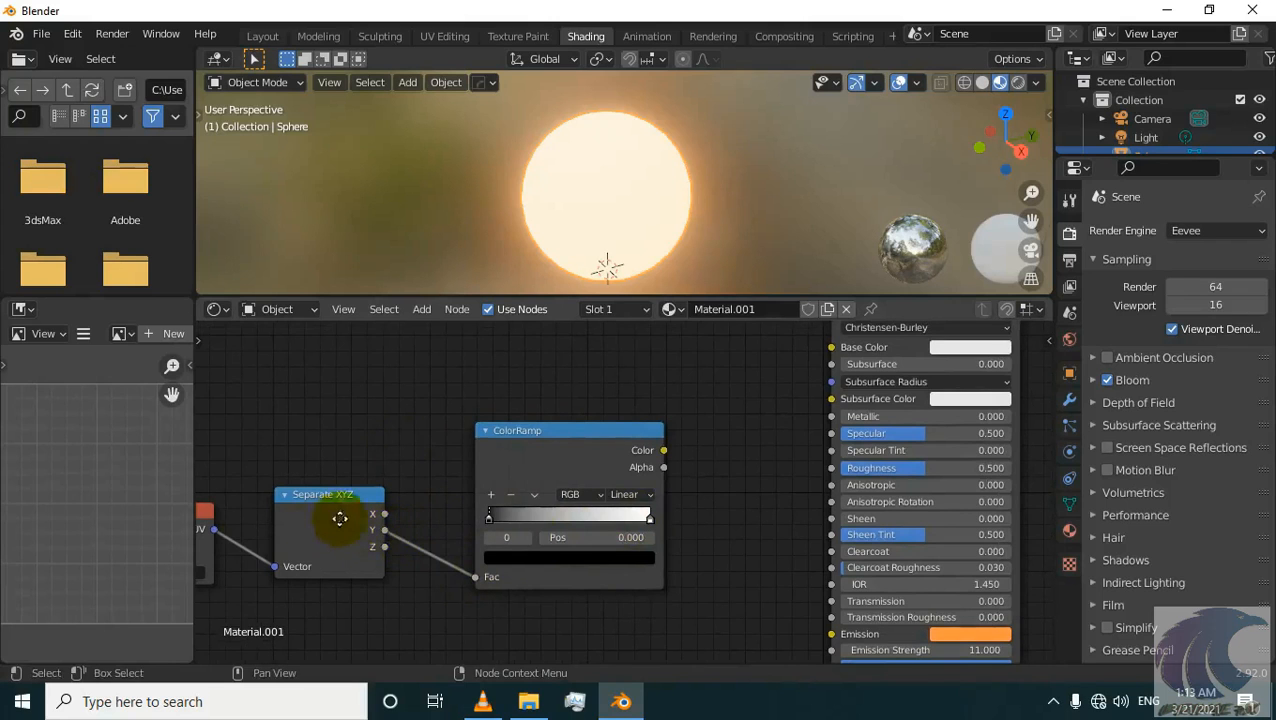
middle_drag(339, 518, 423, 507)
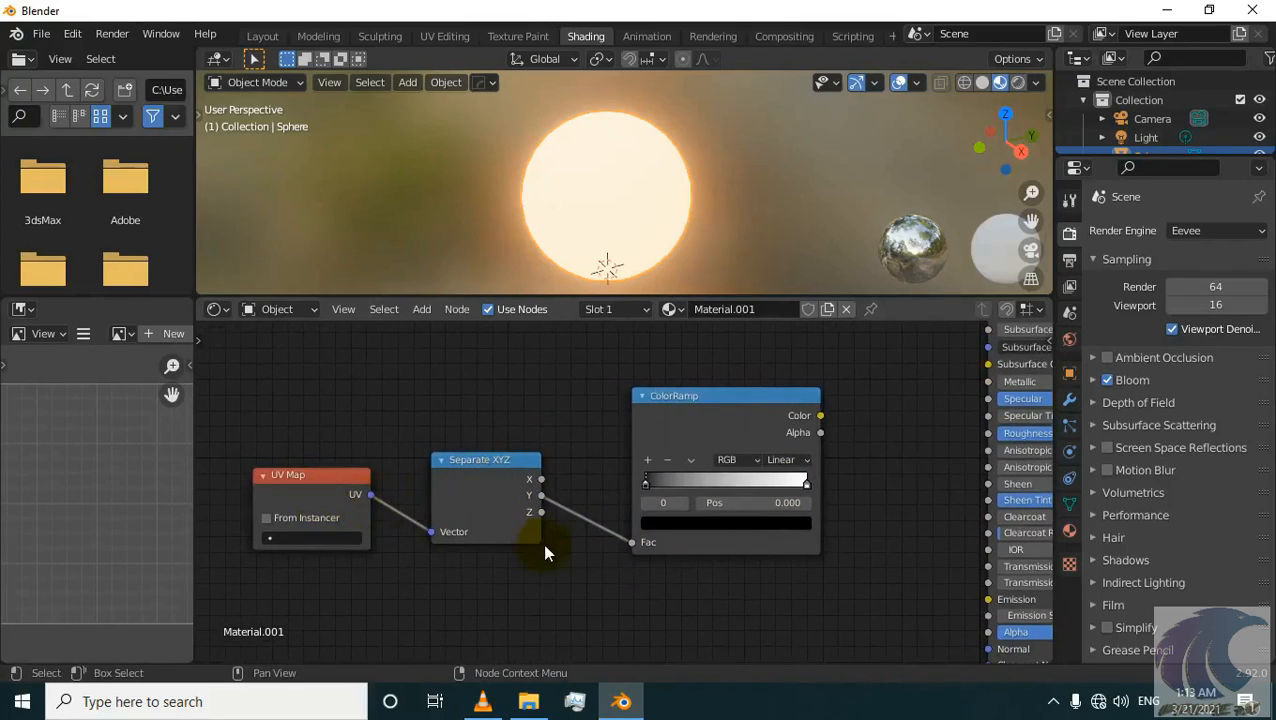
- Connect the ColorRamp's Color output to the Principled BSDF's Emission input and check the reference render in VLC
middle_drag(636, 538, 465, 568)
middle_drag(608, 579, 556, 618)
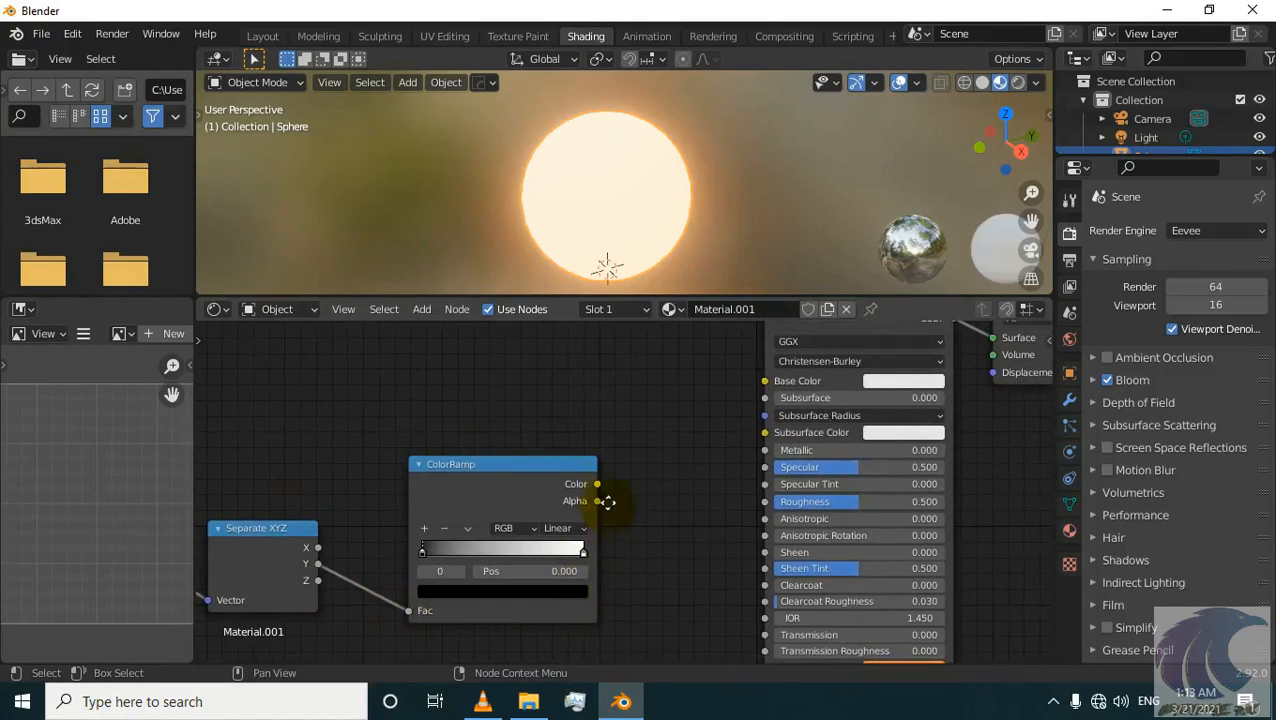
middle_drag(607, 502, 595, 477)
drag(585, 458, 700, 584)
middle_drag(700, 584, 673, 500)
drag(577, 395, 744, 579)
click(483, 701)
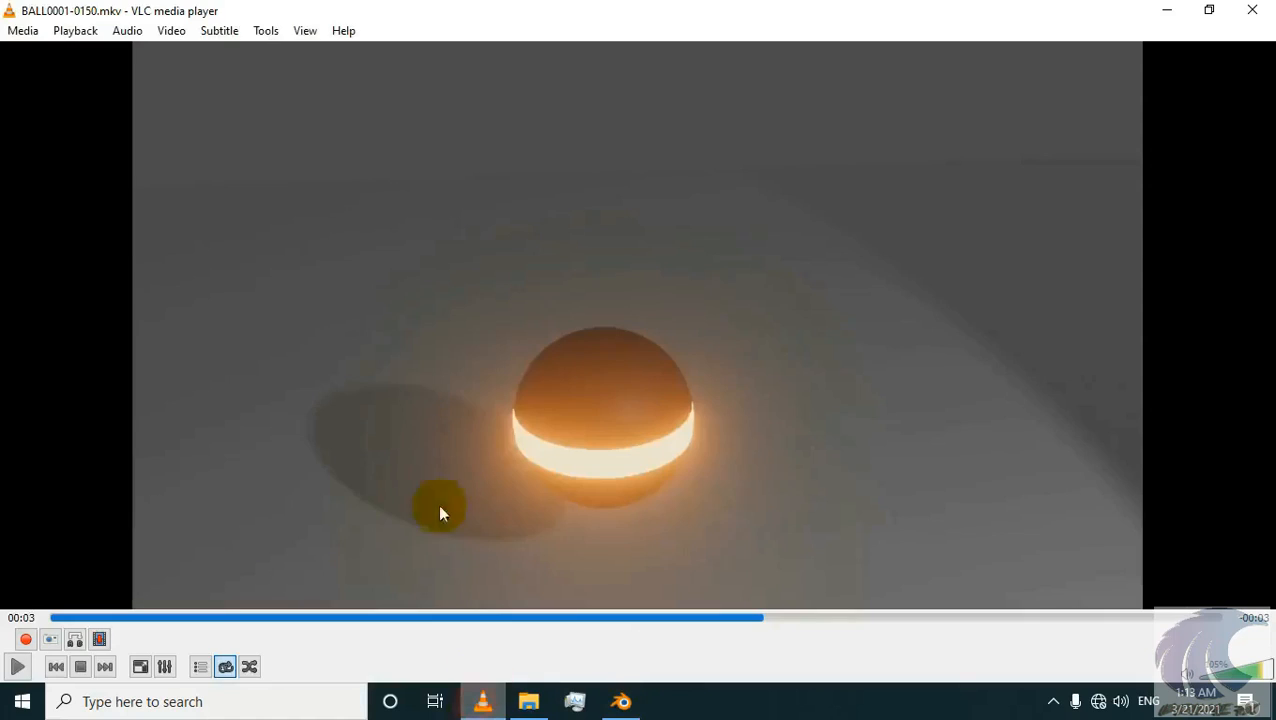
click(1163, 12)
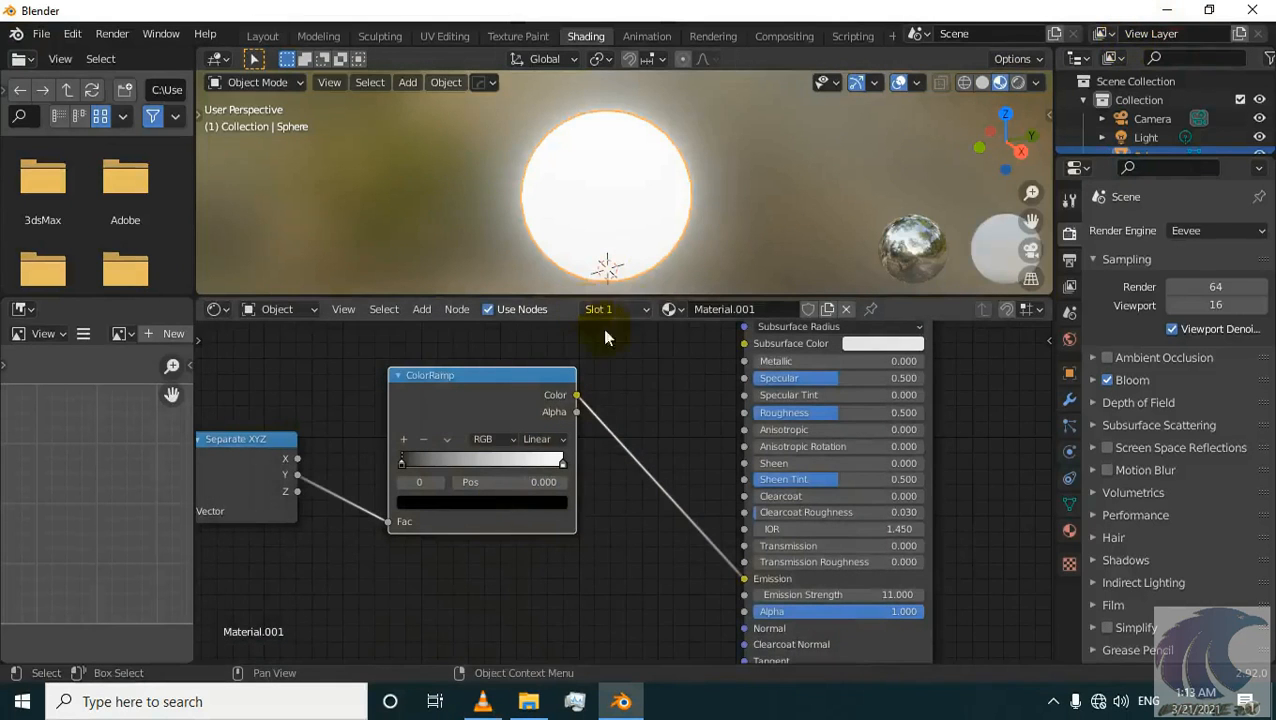
- Keep the ColorRamp interpolation on Linear and move its black stop to 0.391 and its white stop to 0.550
middle_drag(639, 396, 631, 396)
click(532, 438)
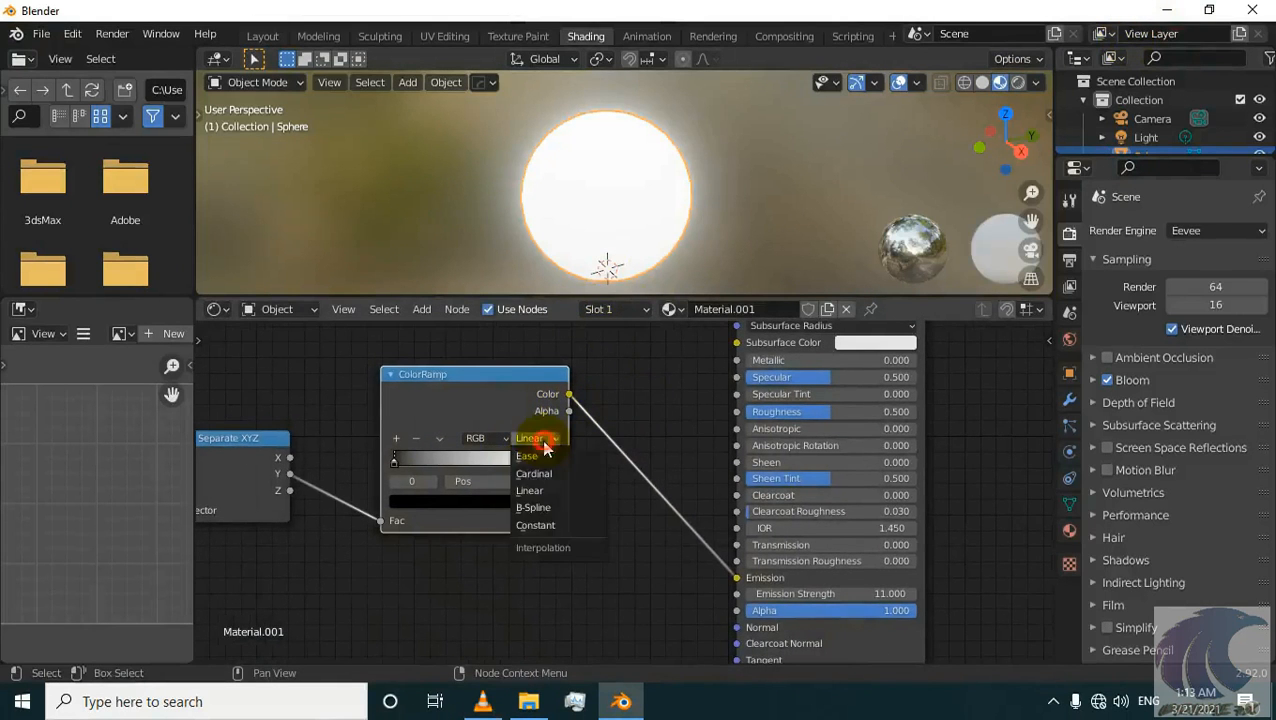
click(519, 489)
drag(395, 462, 474, 463)
click(554, 462)
scroll(473, 492, up, 2)
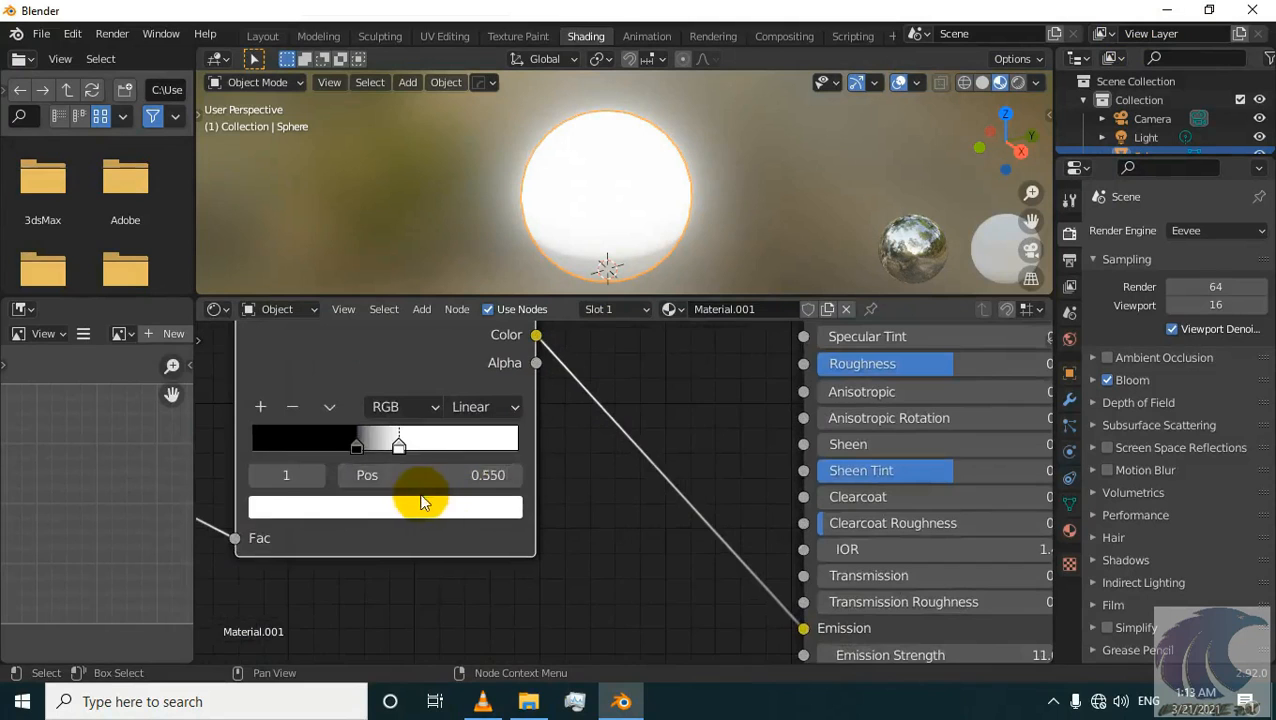
- Change the color of the ColorRamp's white stop at 0.550 to black
middle_drag(421, 504, 567, 498)
click(527, 518)
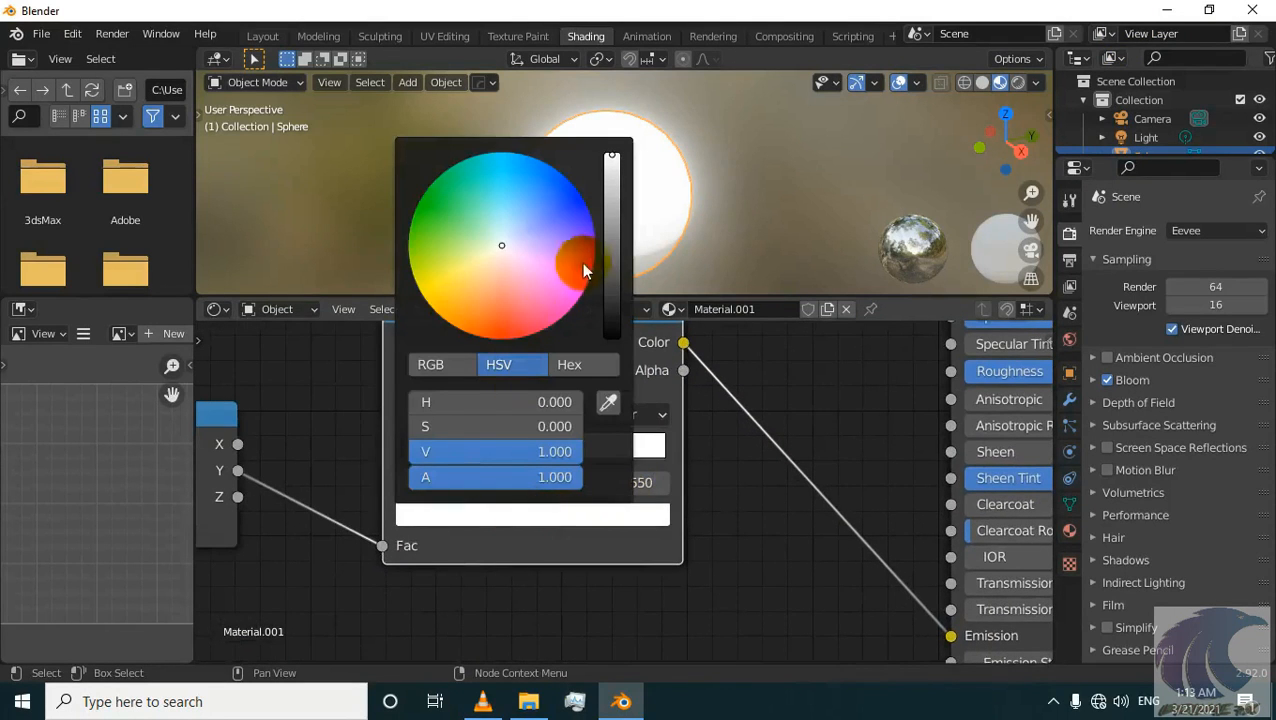
drag(609, 245, 632, 379)
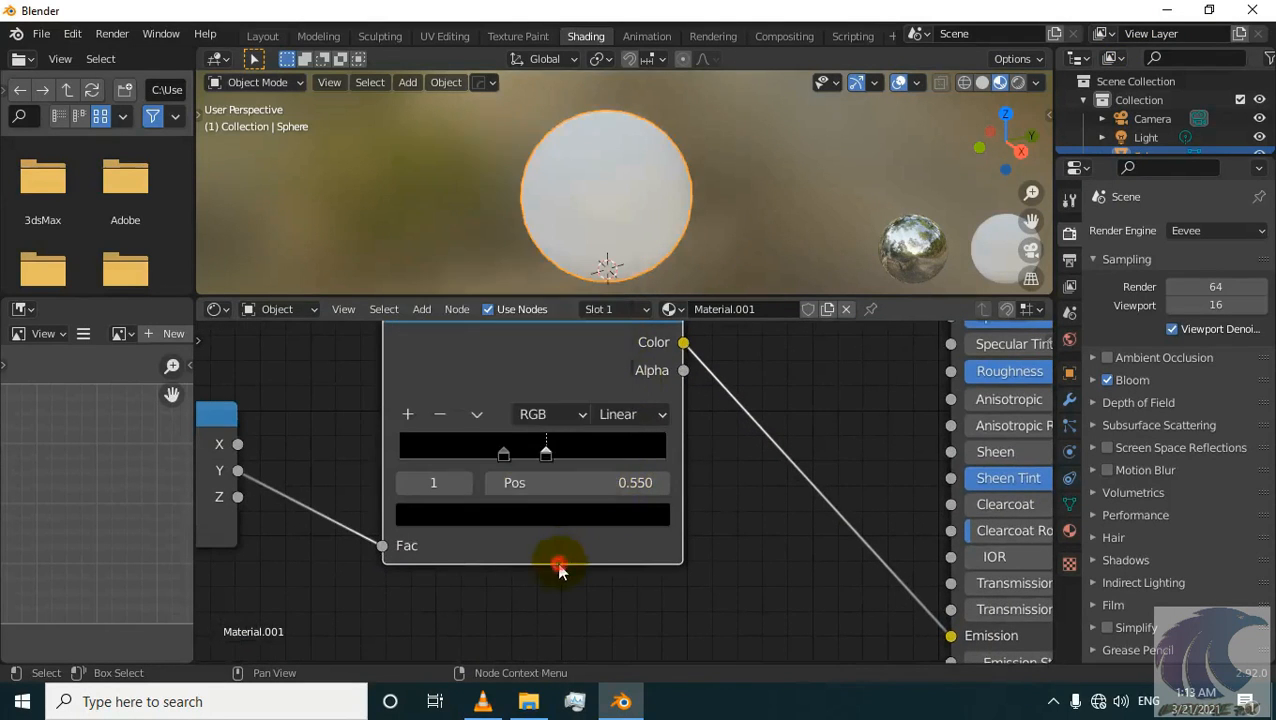
- Add a ColorRamp stop at 0.470 between the two black stops and make it white
click(522, 457)
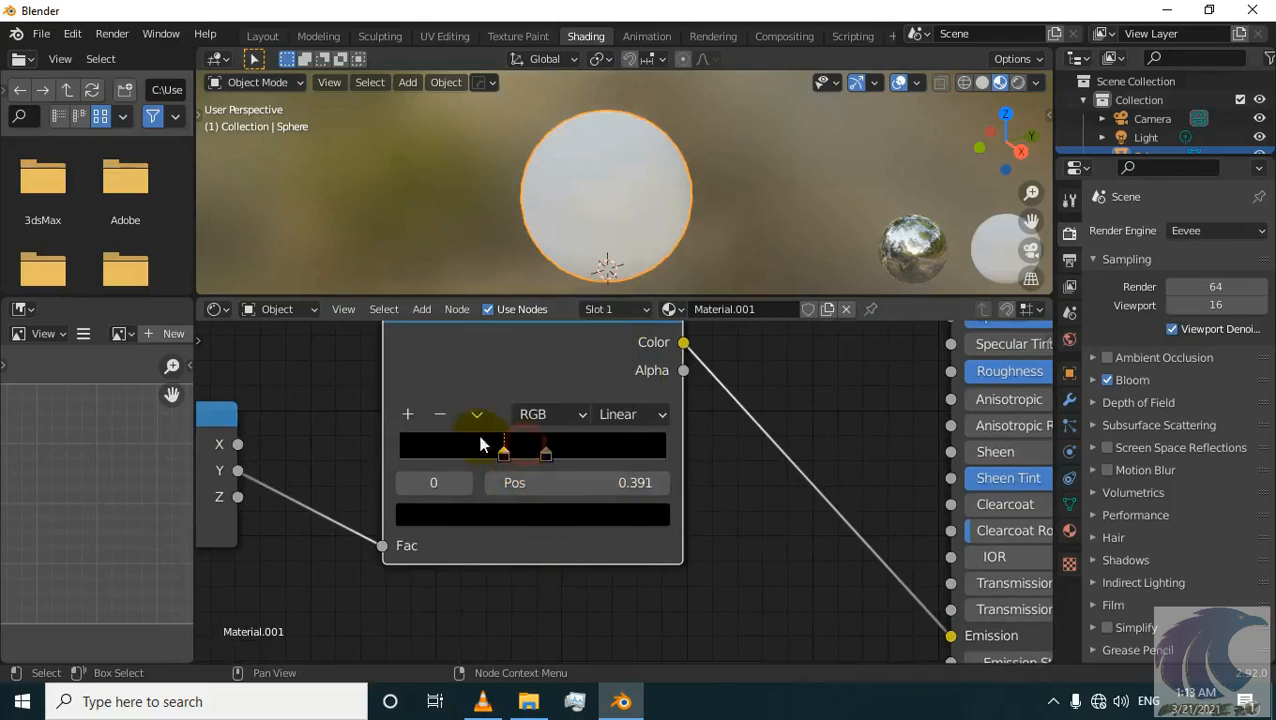
click(408, 416)
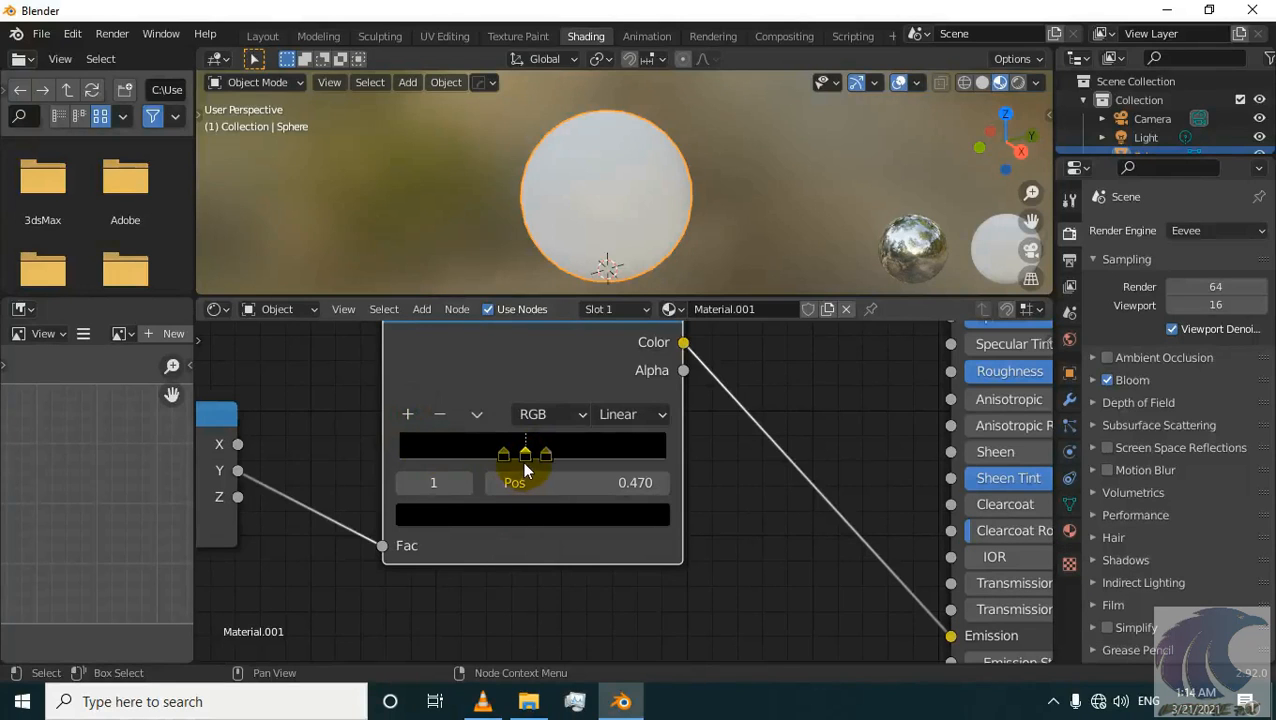
click(531, 513)
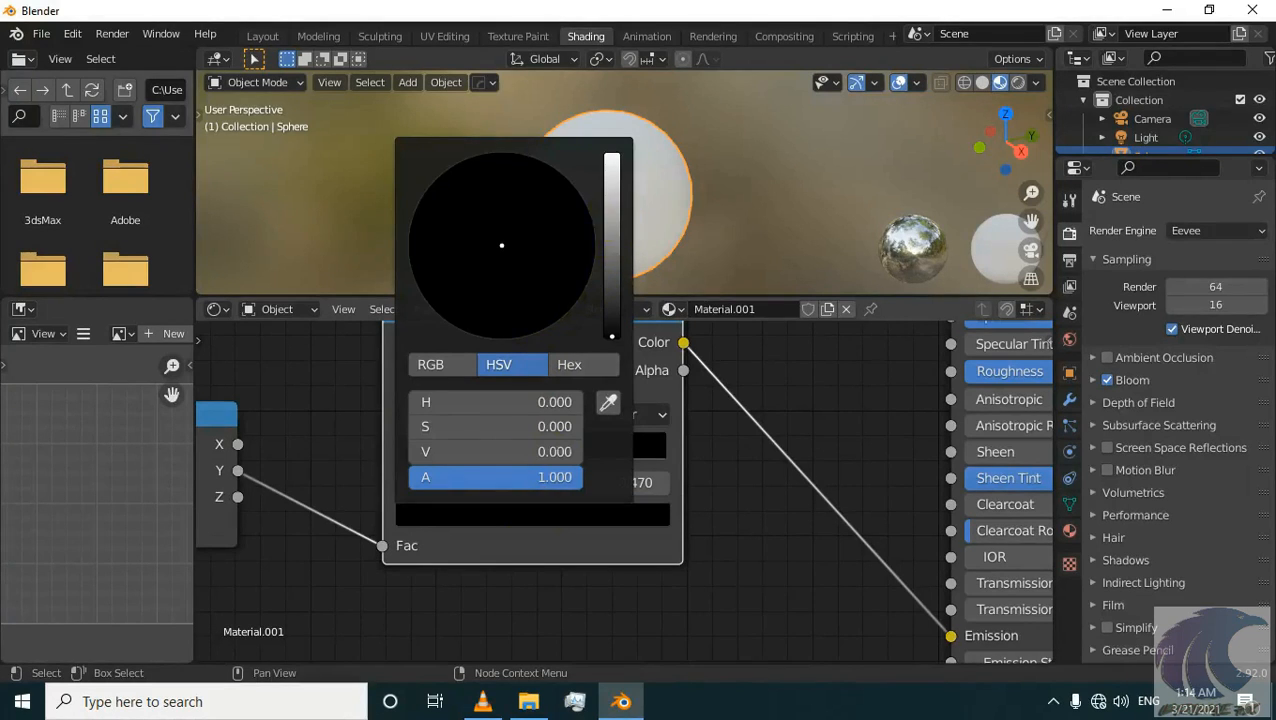
drag(612, 336, 612, 156)
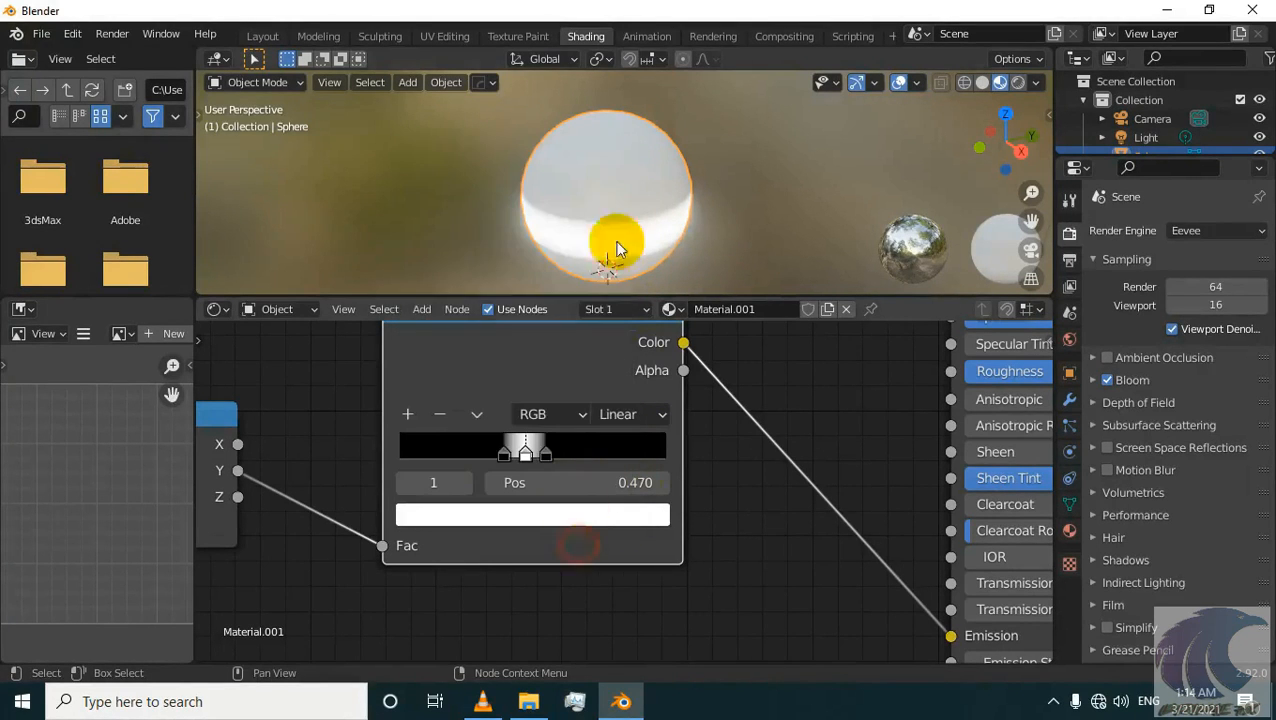
- Color the ColorRamp's middle stop red with hue 0.994 and full saturation, and set the interpolation to Constant
middle_drag(632, 236, 596, 184)
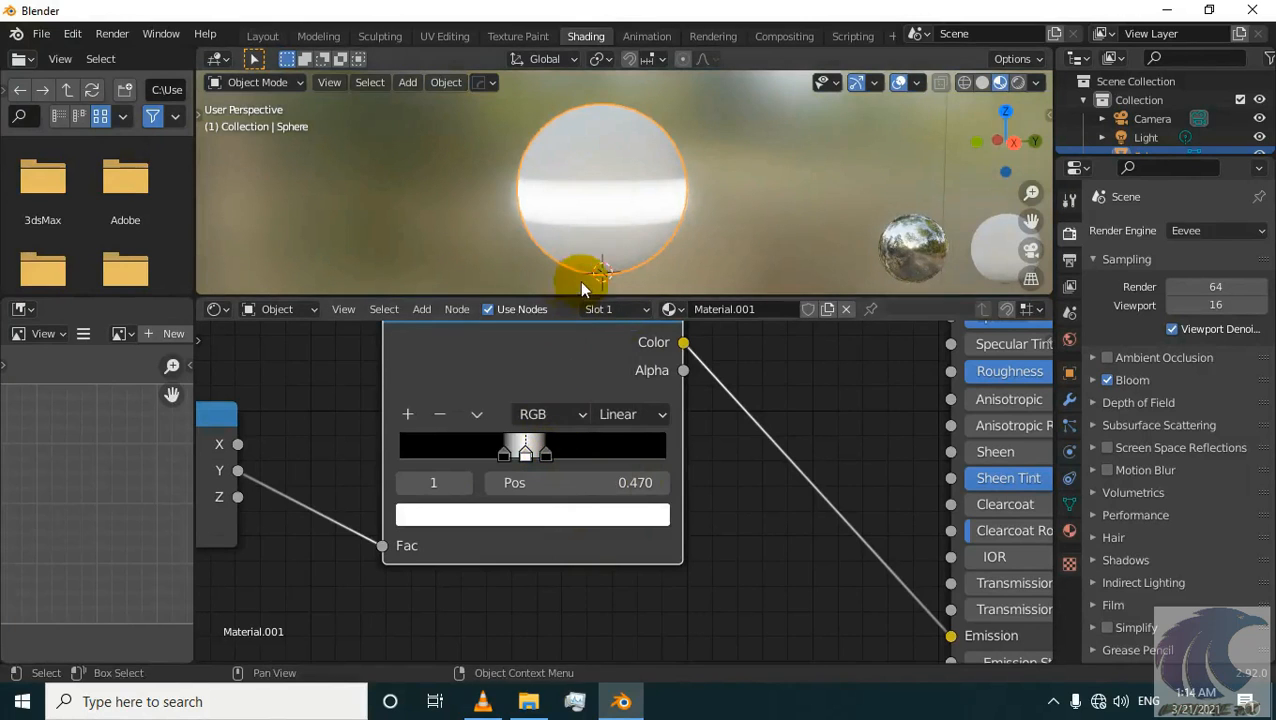
click(533, 514)
drag(505, 290, 567, 509)
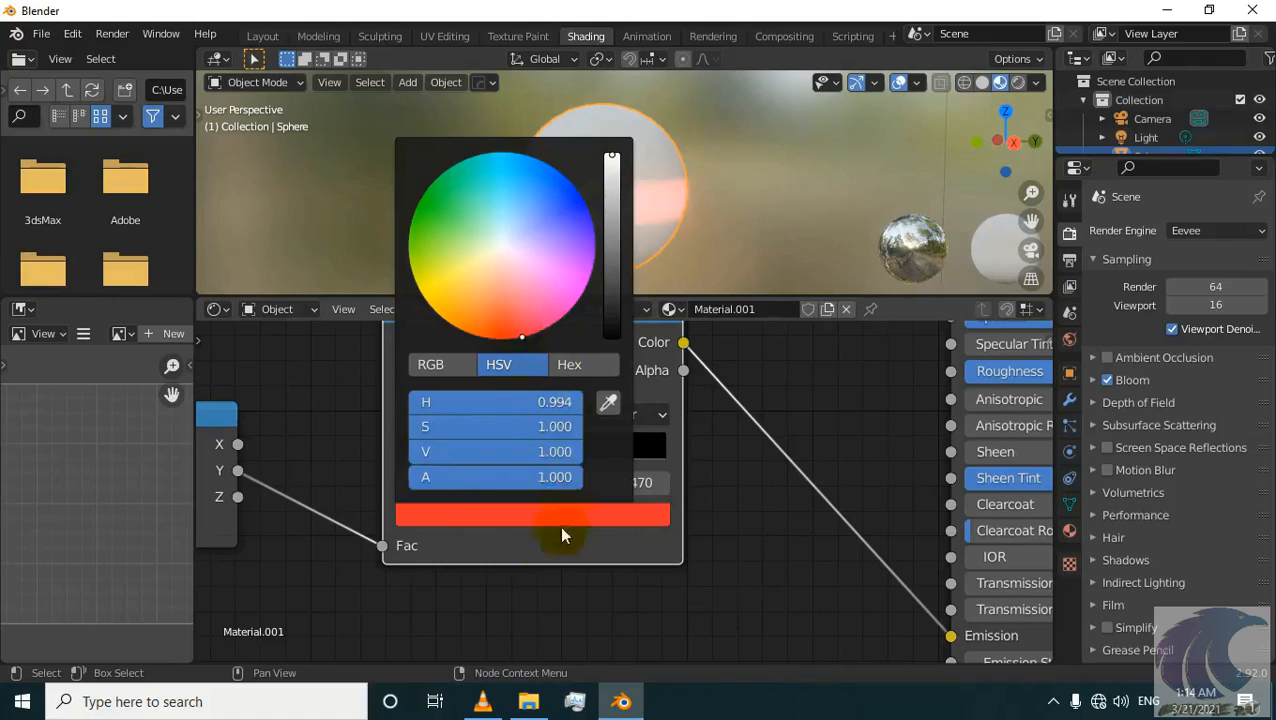
click(620, 414)
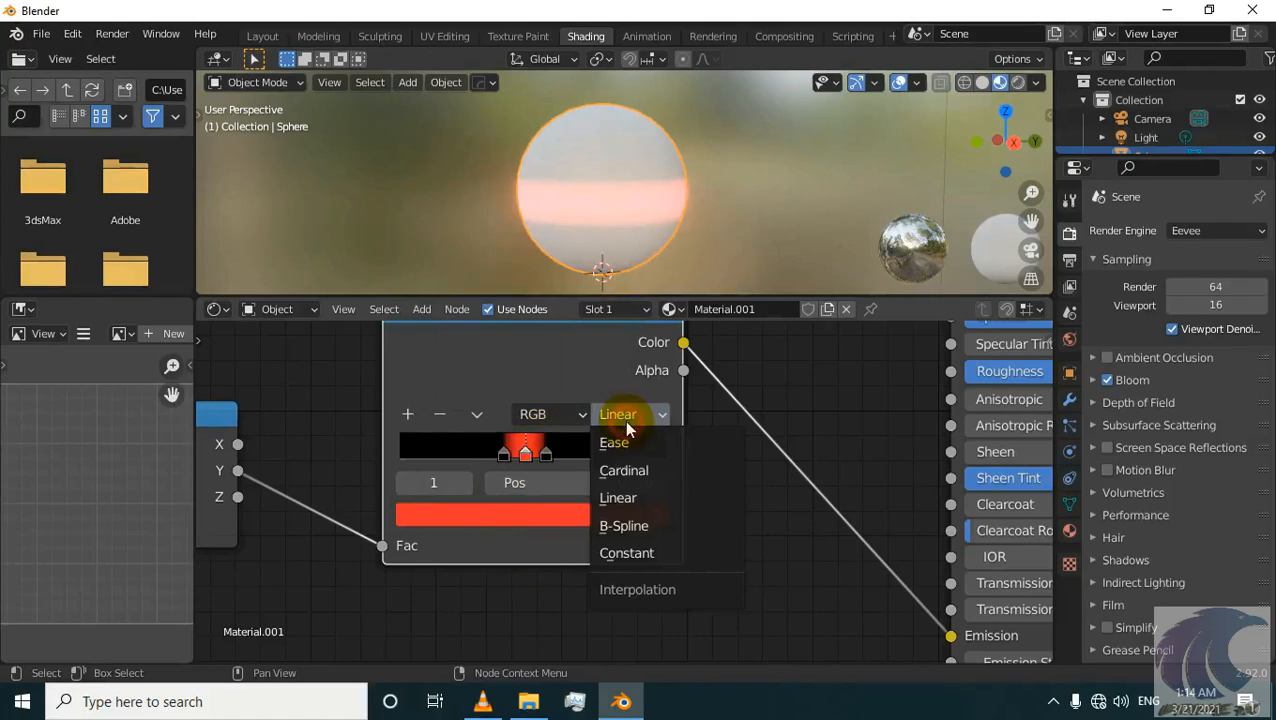
click(640, 554)
scroll(590, 240, up, 3)
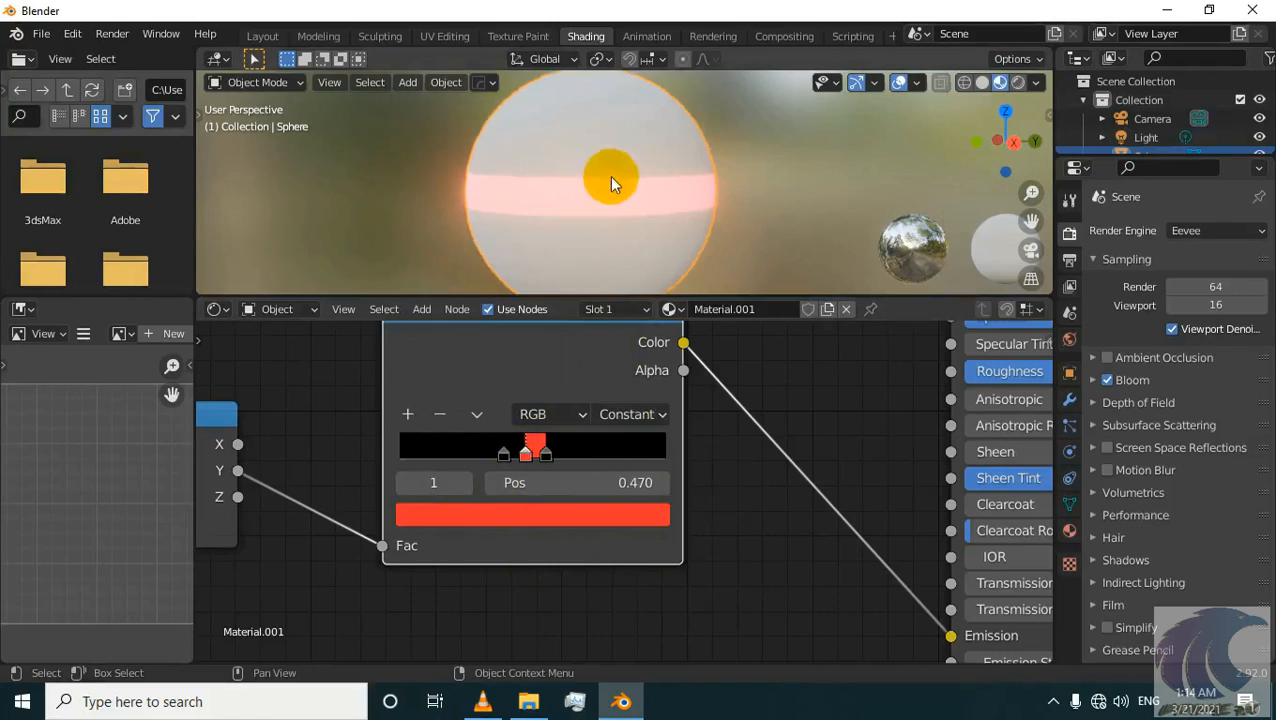
scroll(613, 392, down, 4)
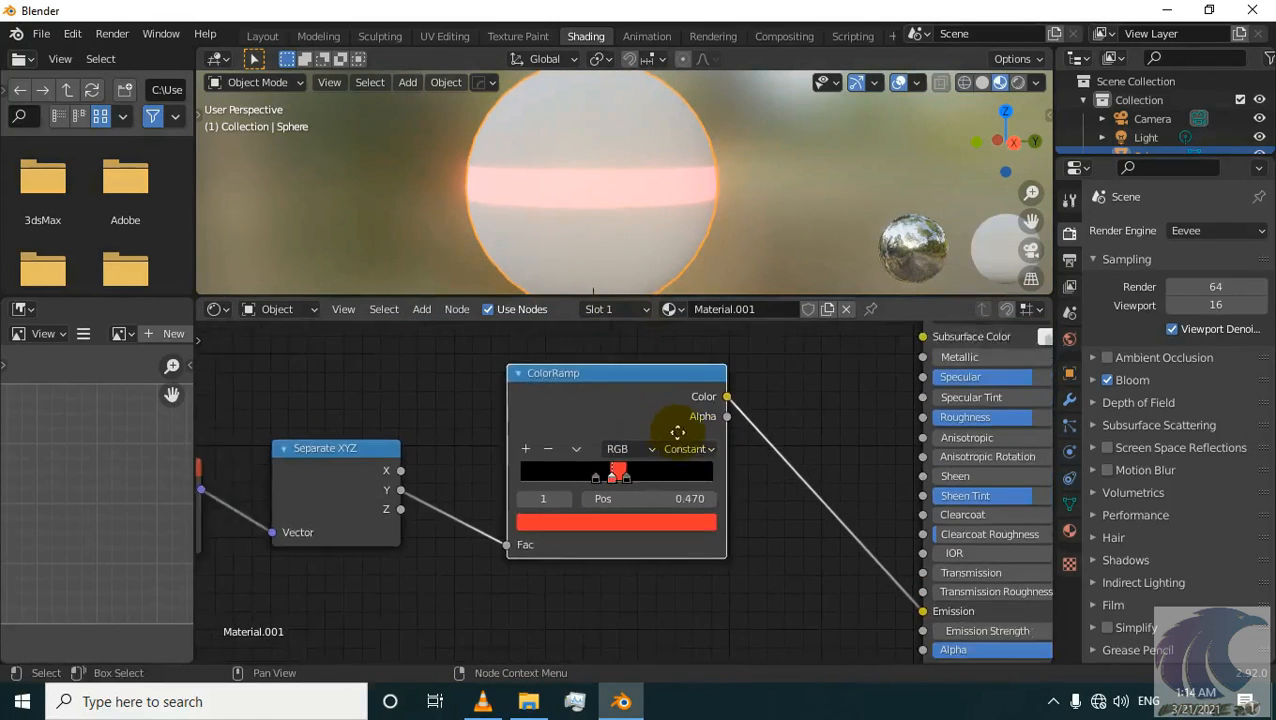
- Set the Principled BSDF's Base Color to black
middle_drag(778, 497, 700, 582)
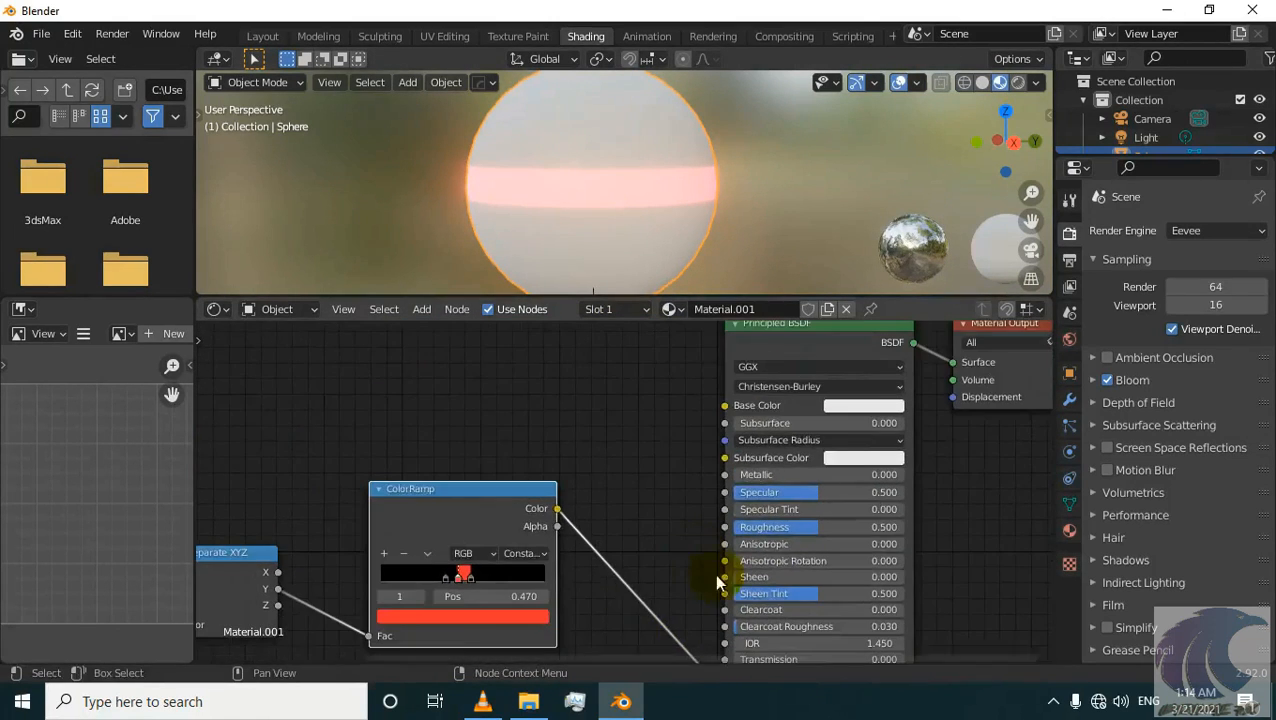
click(857, 408)
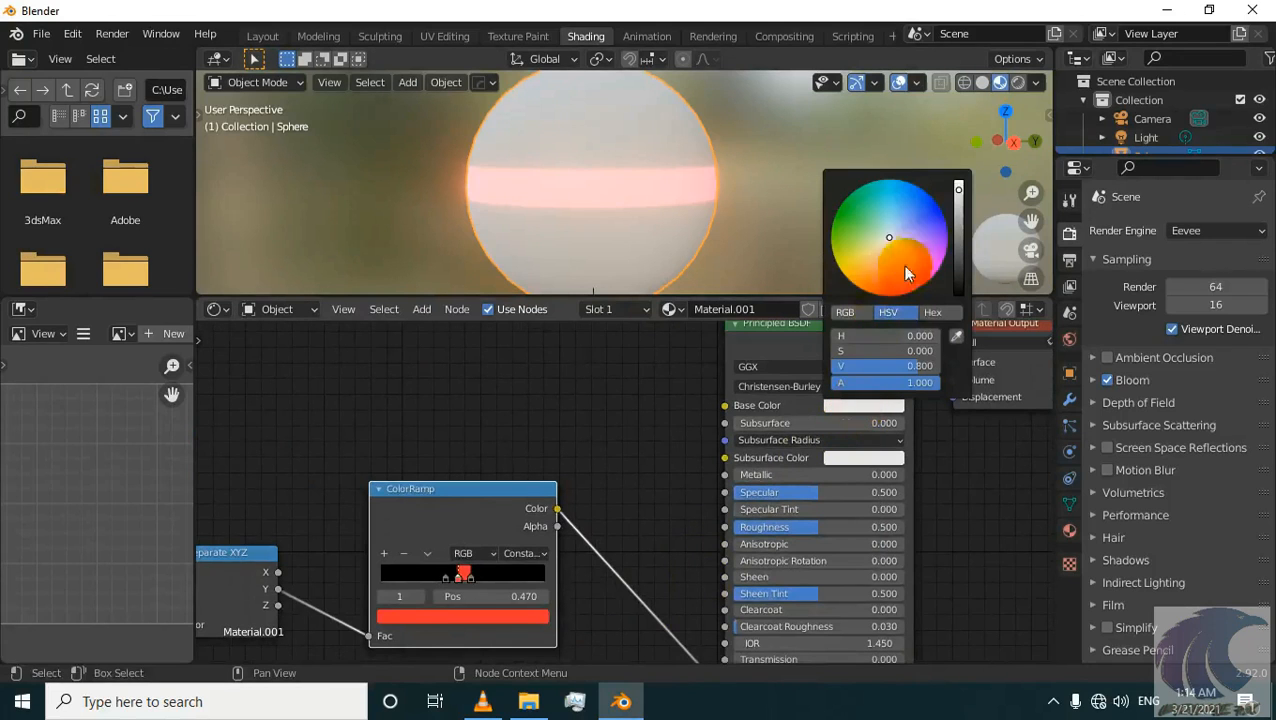
drag(958, 236, 958, 296)
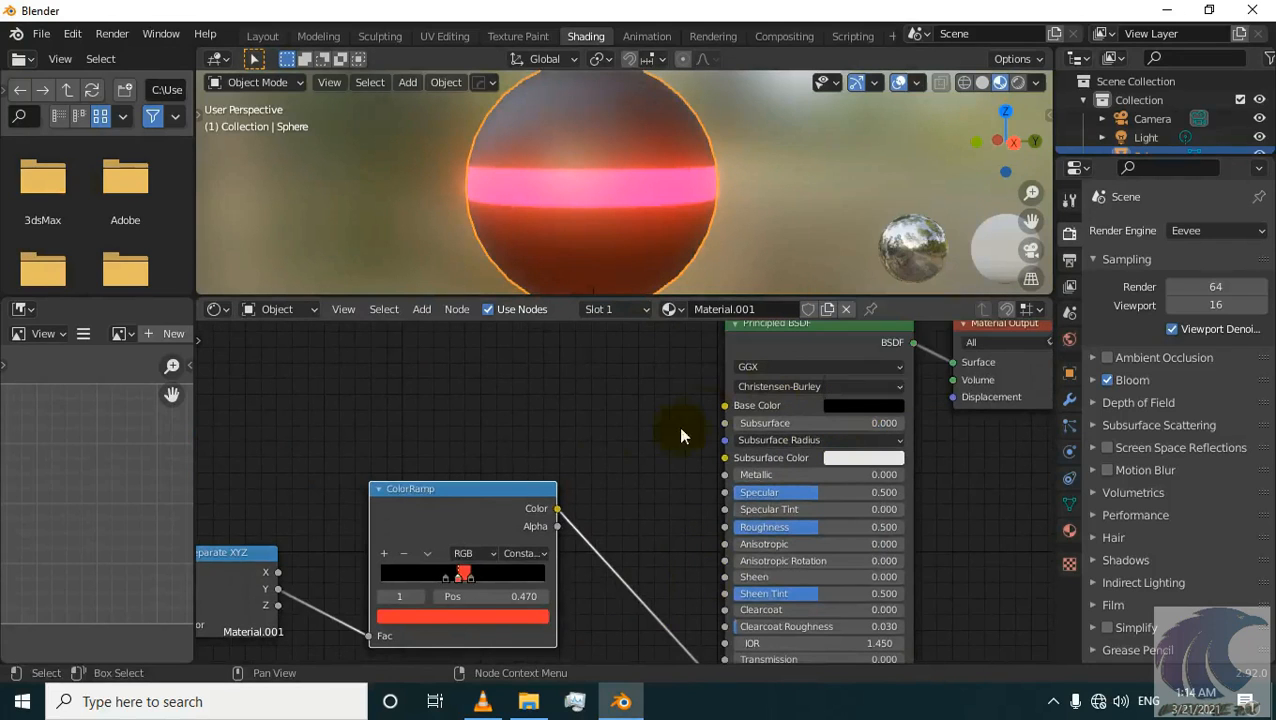
- Change the ColorRamp's middle stop from red to orange with hue 0.023 and saturation 1.000
middle_drag(537, 540, 598, 498)
click(501, 573)
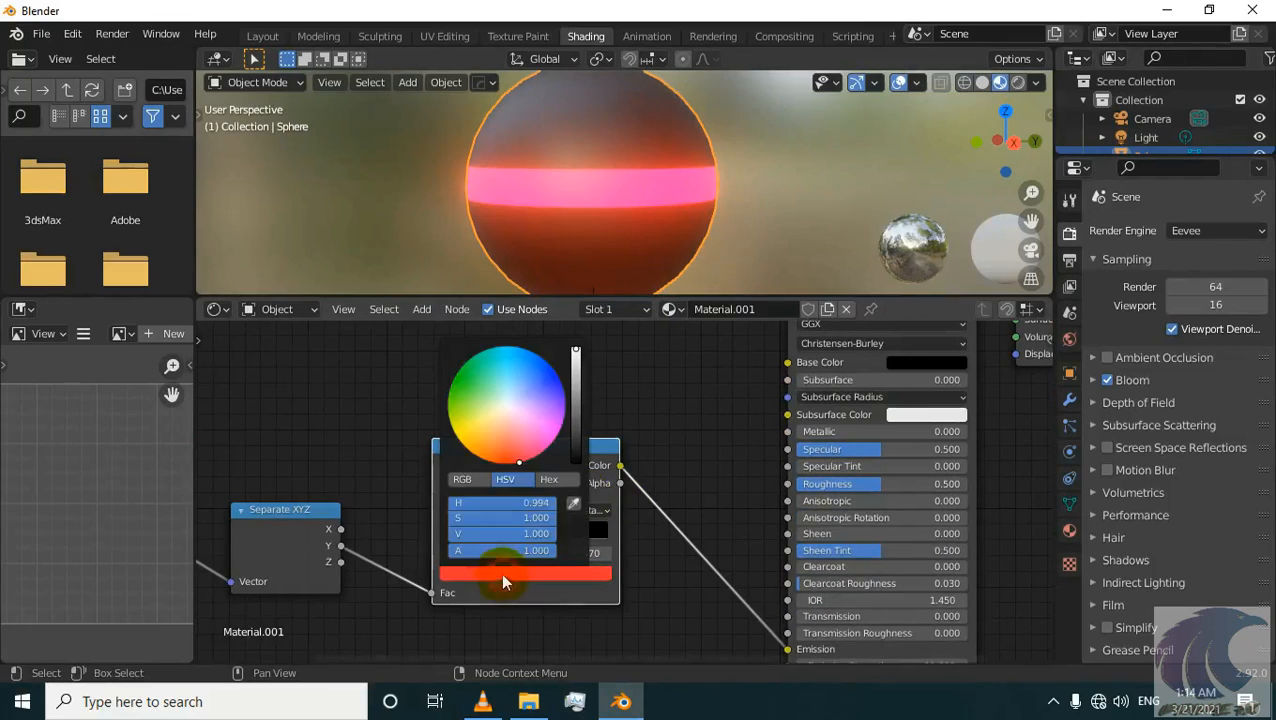
drag(505, 441, 482, 459)
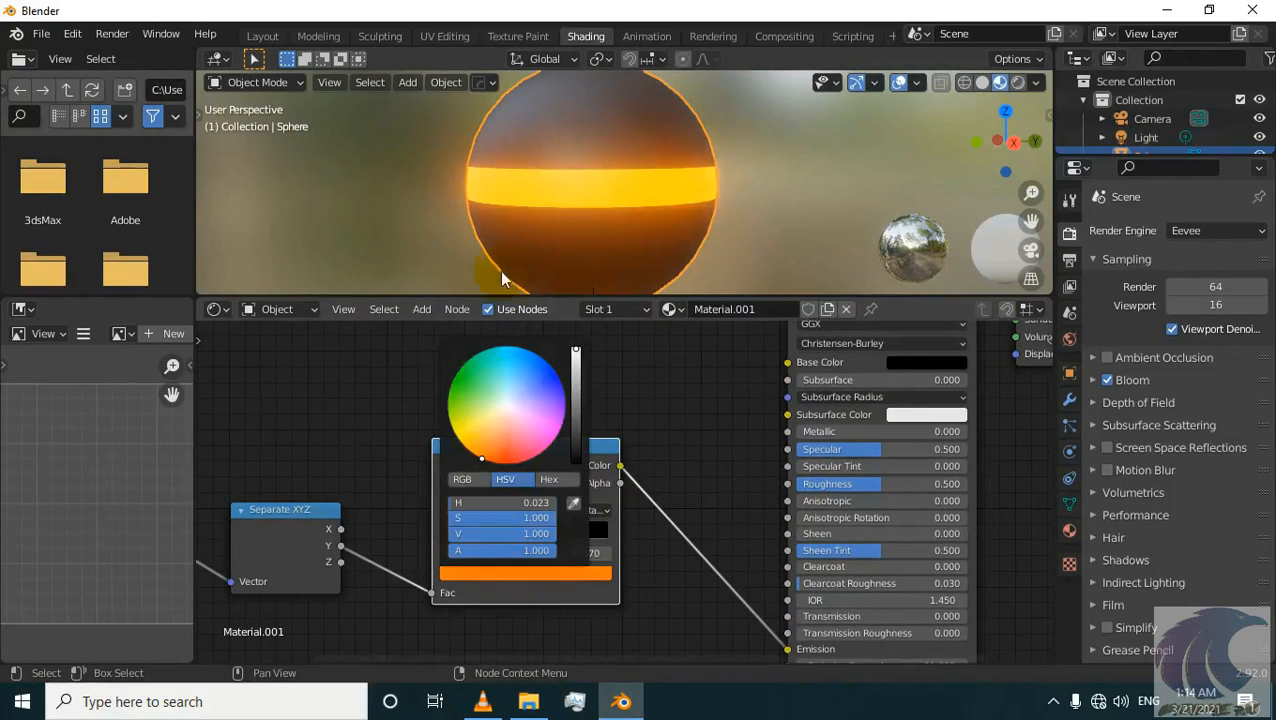
- View the sphere from slightly above and compare its band with the reference render in VLC
middle_drag(533, 170, 560, 235)
click(484, 701)
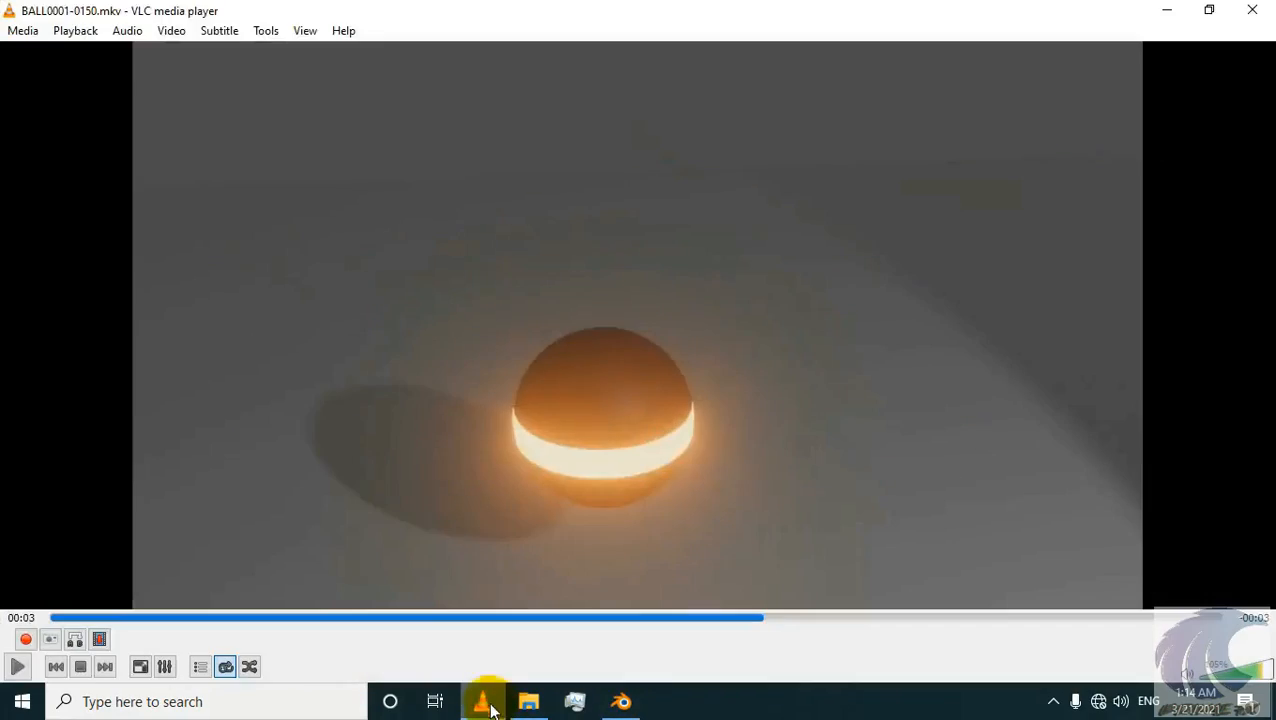
click(487, 702)
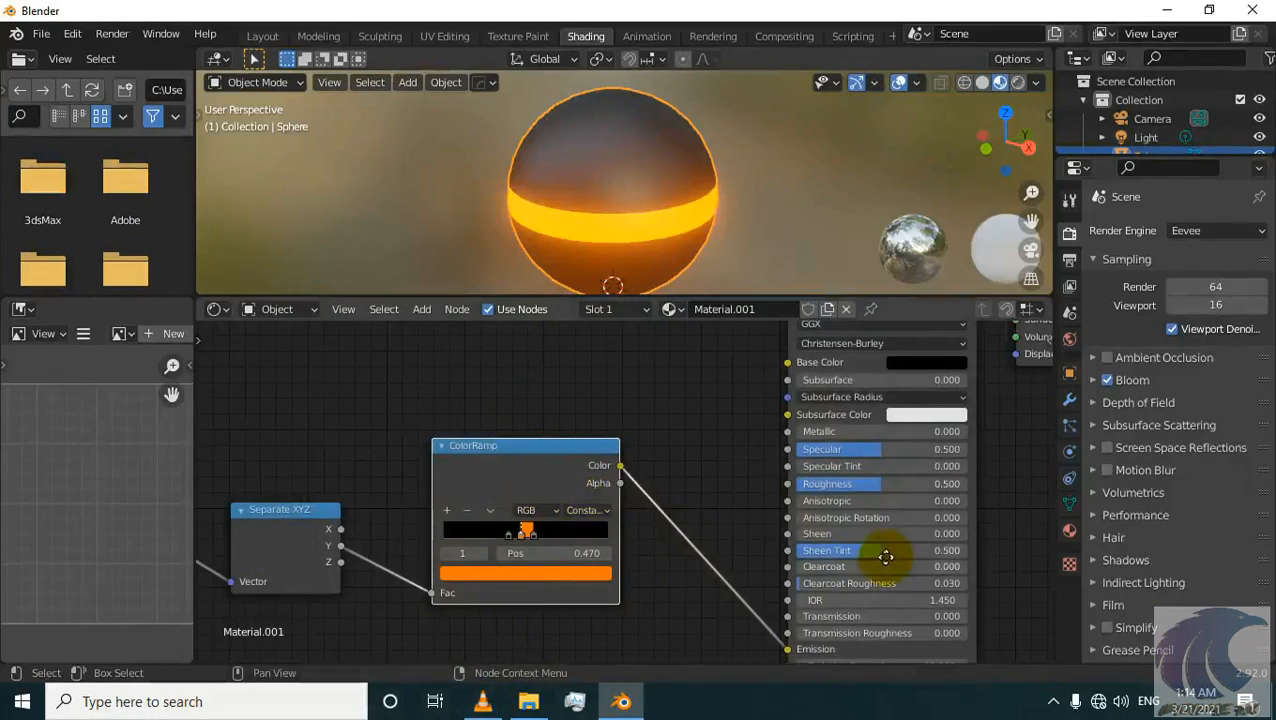
- Check the glow in the VLC reference render and set the Principled BSDF's emission strength to 59.5
middle_drag(885, 554, 833, 520)
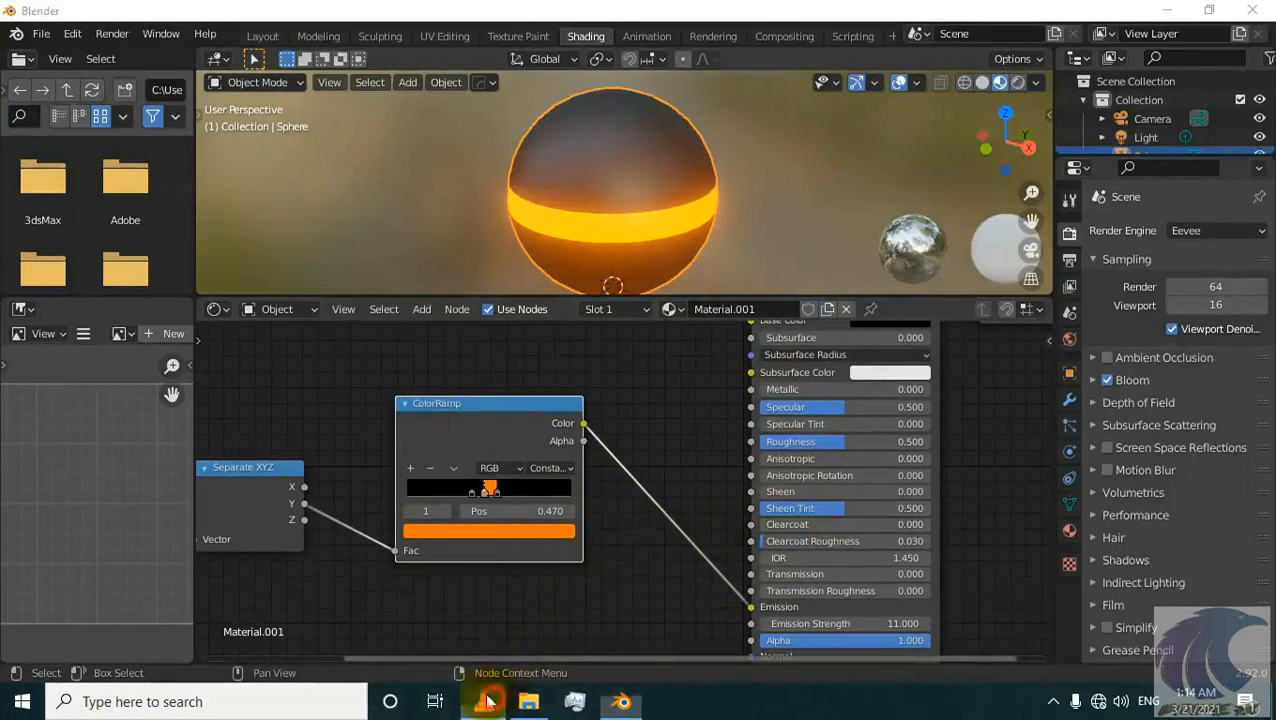
click(484, 701)
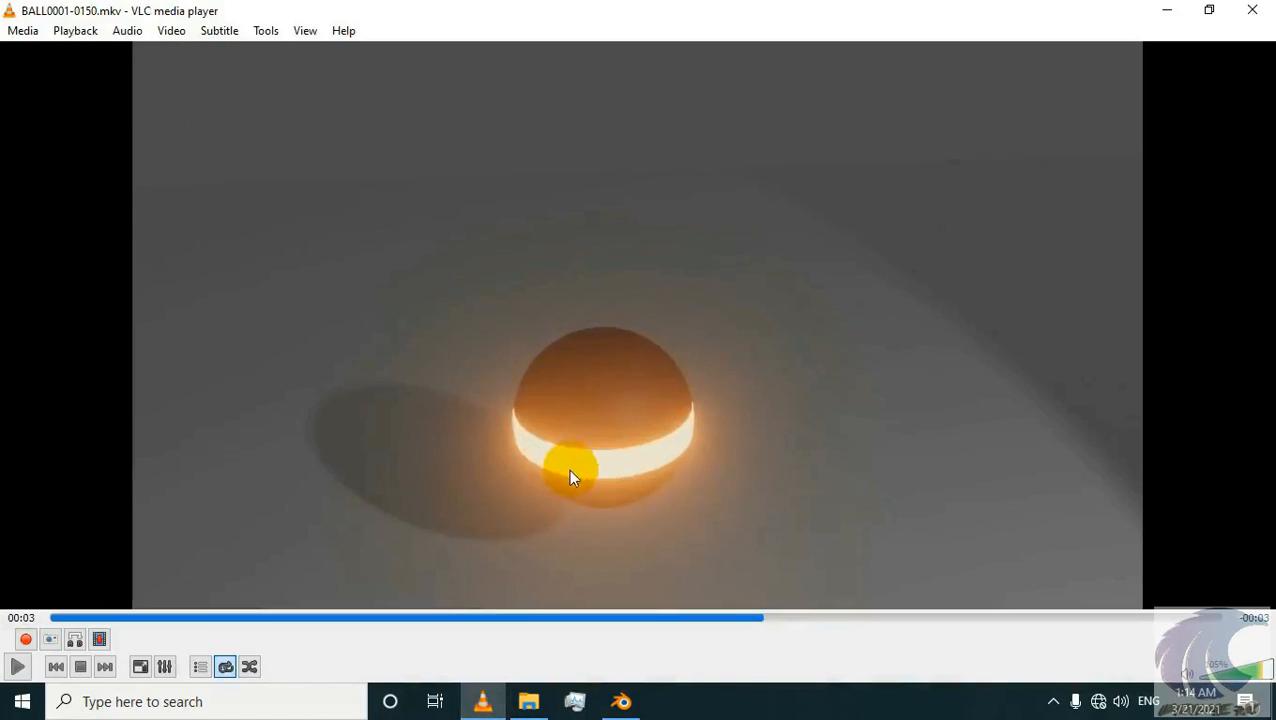
click(1166, 10)
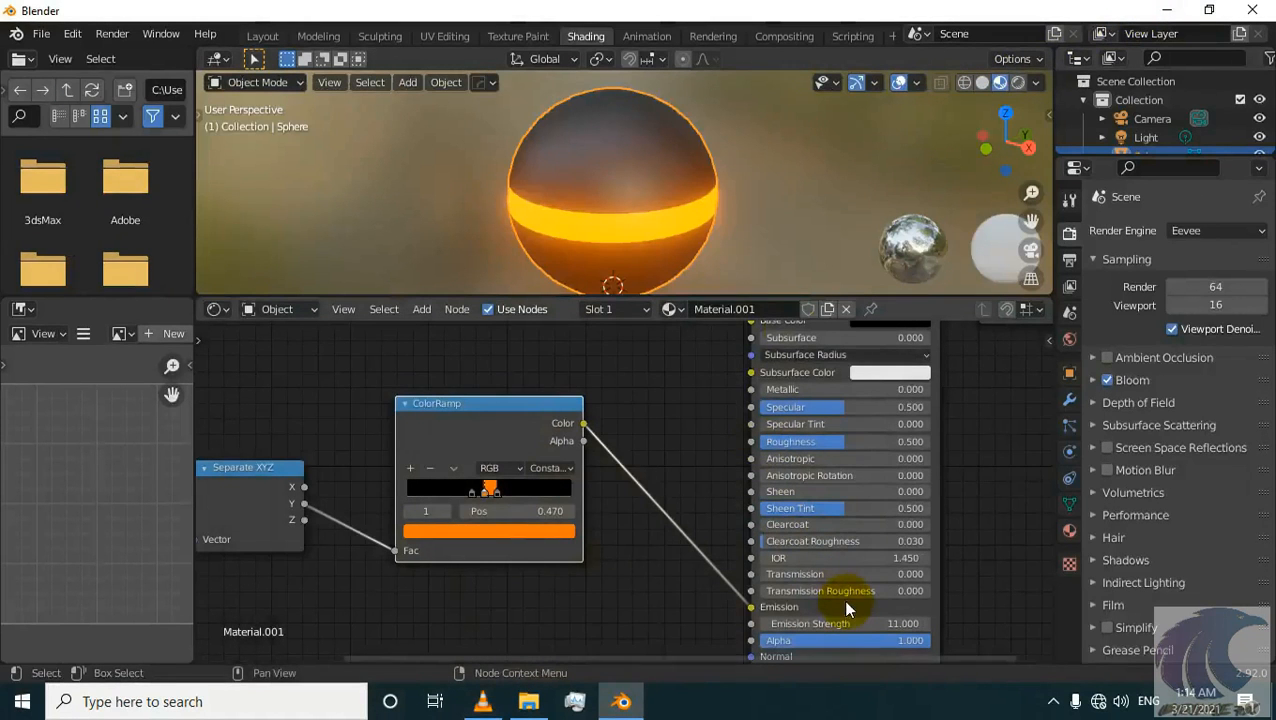
middle_drag(813, 605, 807, 554)
drag(792, 571, 1218, 571)
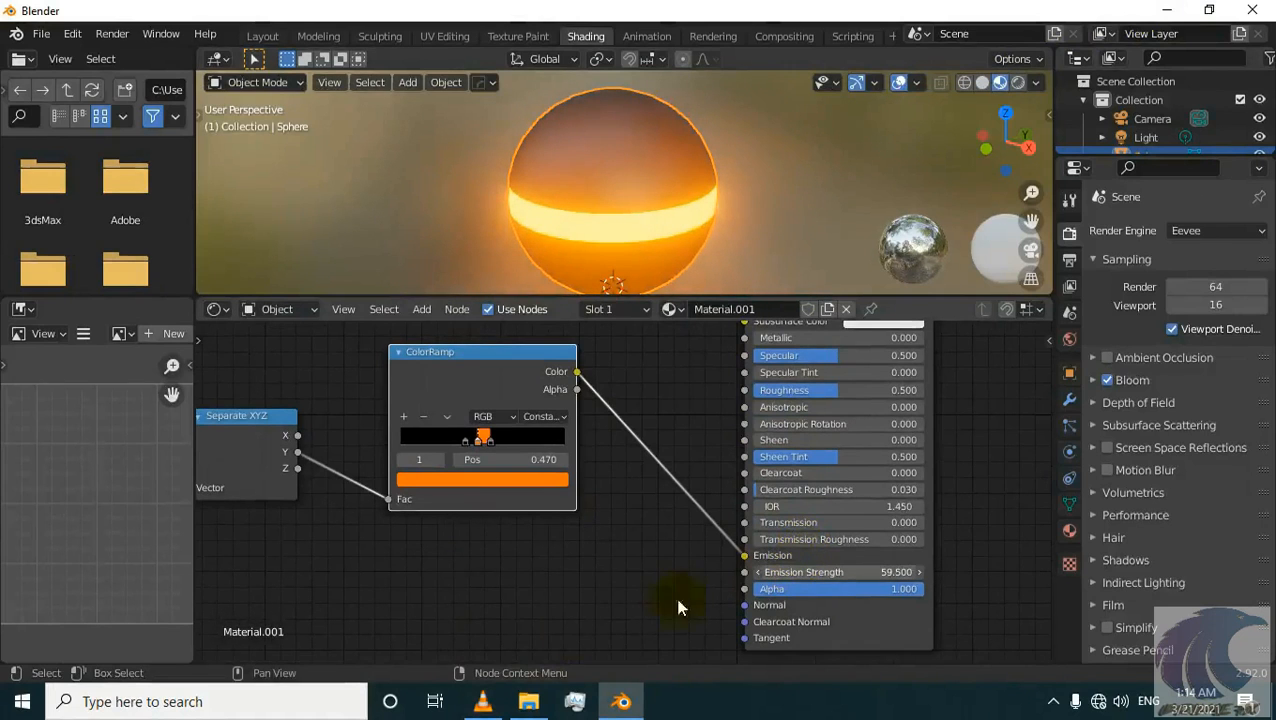
- Shift the ColorRamp's middle stop to a yellower orange with hue 0.050 and saturation 0.997, and compare with the VLC reference render
click(461, 477)
drag(447, 362, 432, 357)
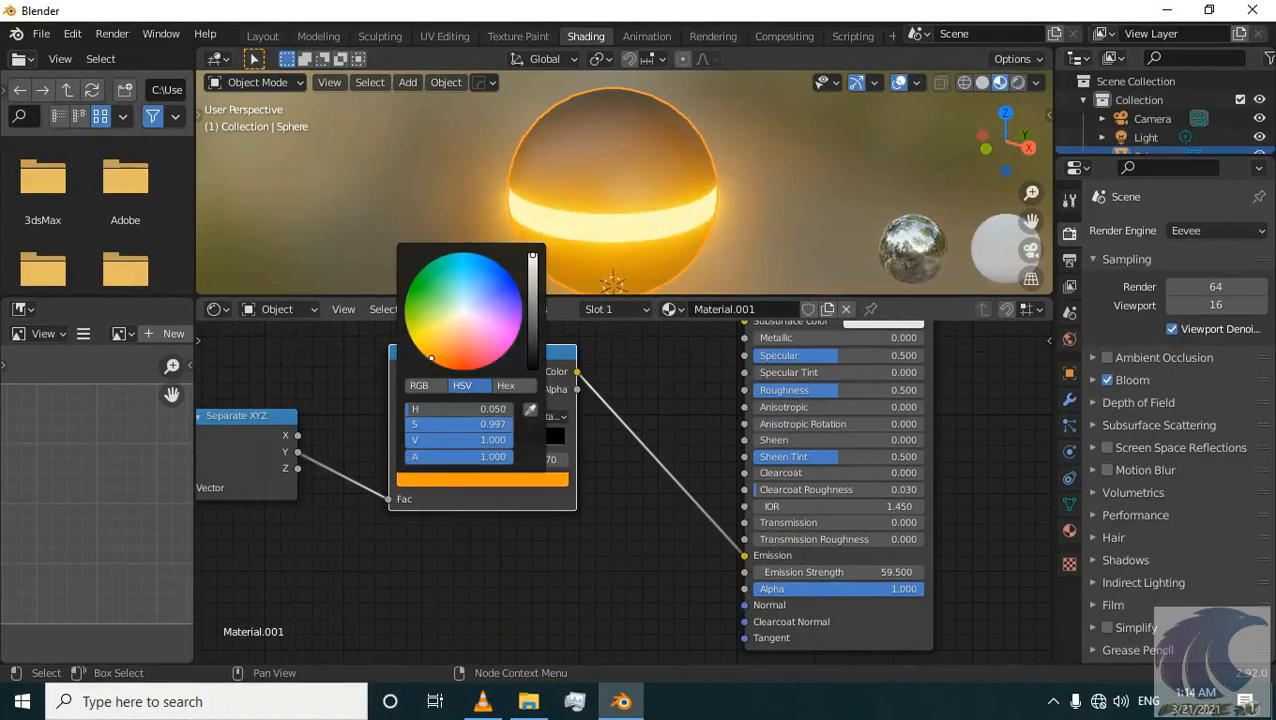
click(483, 697)
click(483, 692)
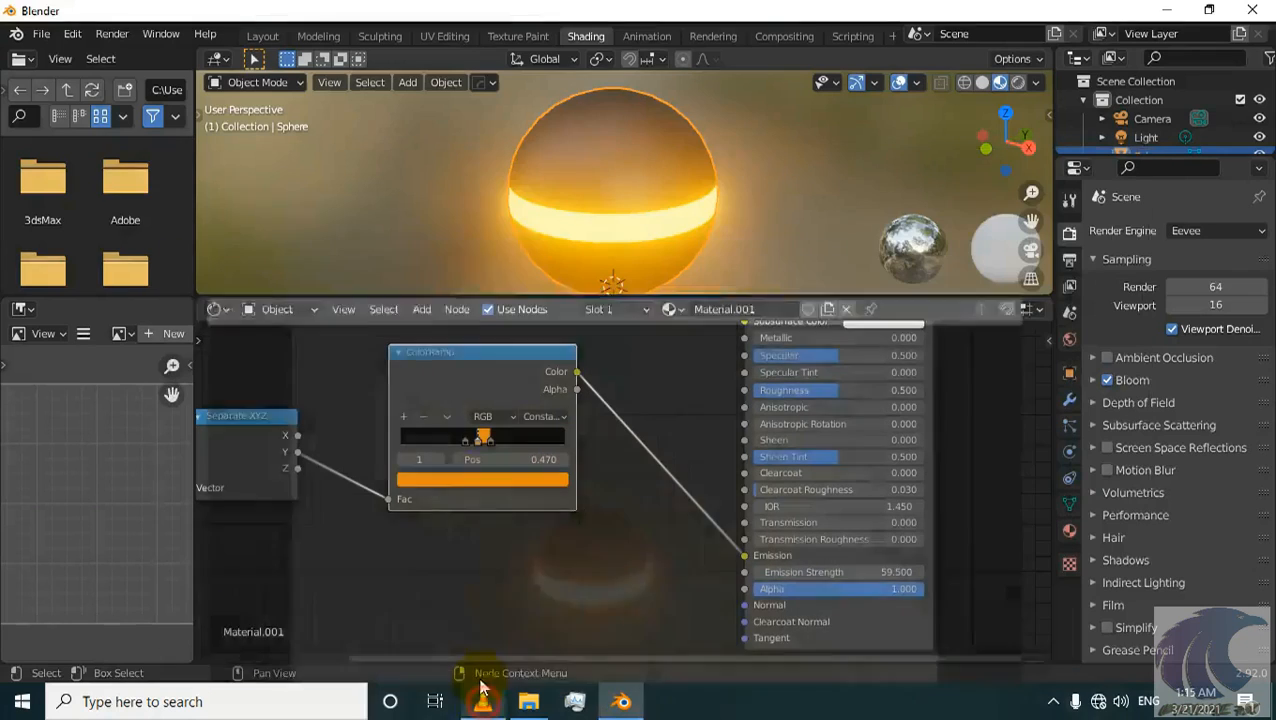
- Shift the ColorRamp's middle stop to a redder orange with hue 0.009 and saturation 1.000
click(461, 478)
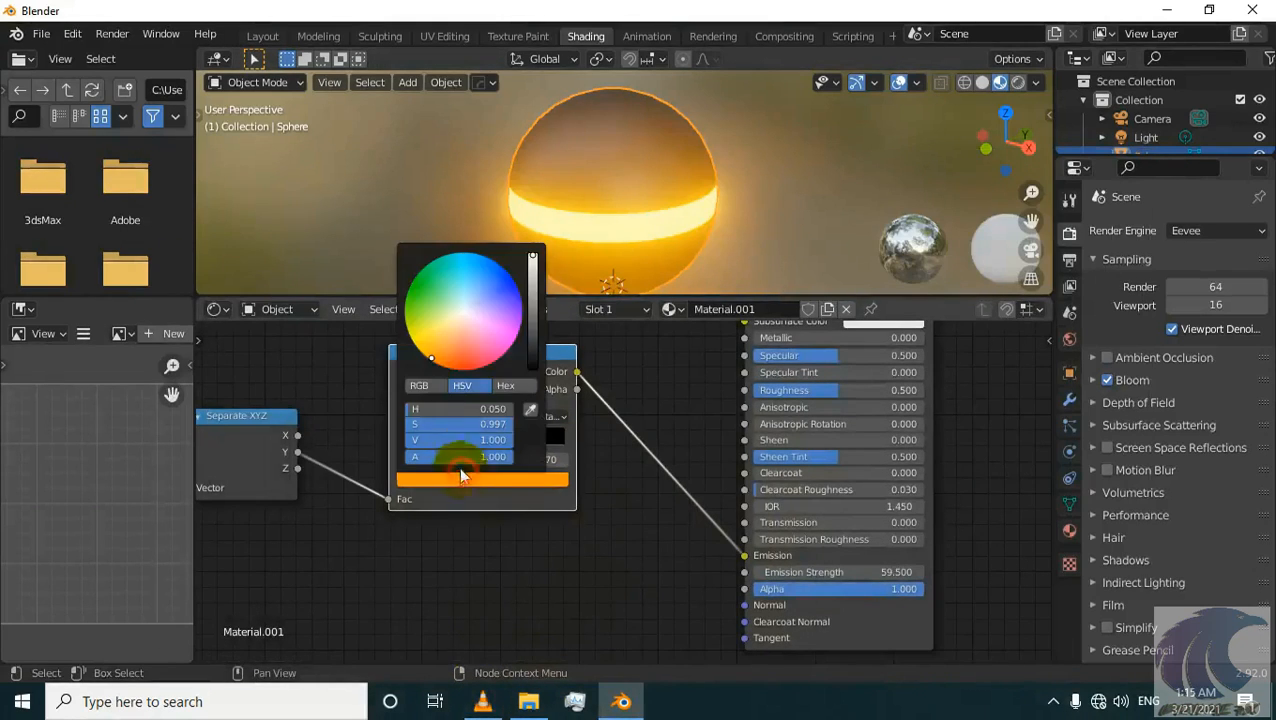
drag(438, 361, 446, 368)
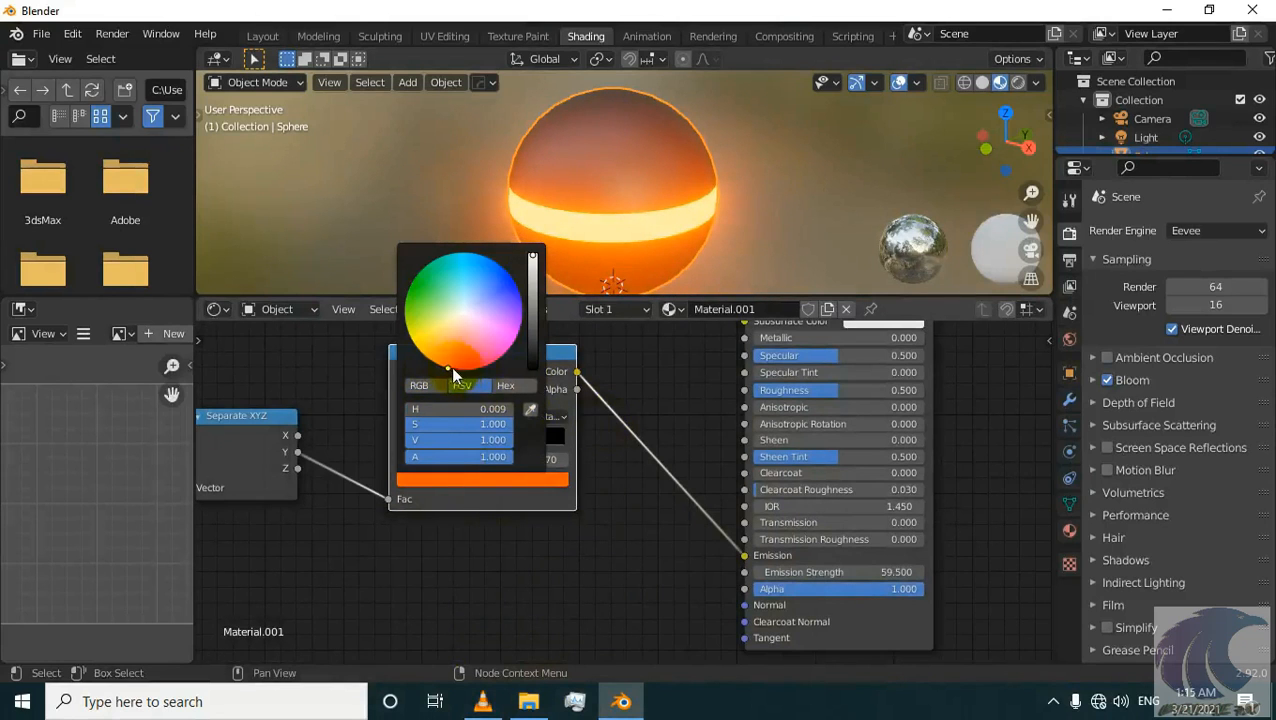
scroll(654, 555, down, 3)
middle_drag(671, 543, 625, 555)
shift+middle_drag(546, 183, 527, 154)
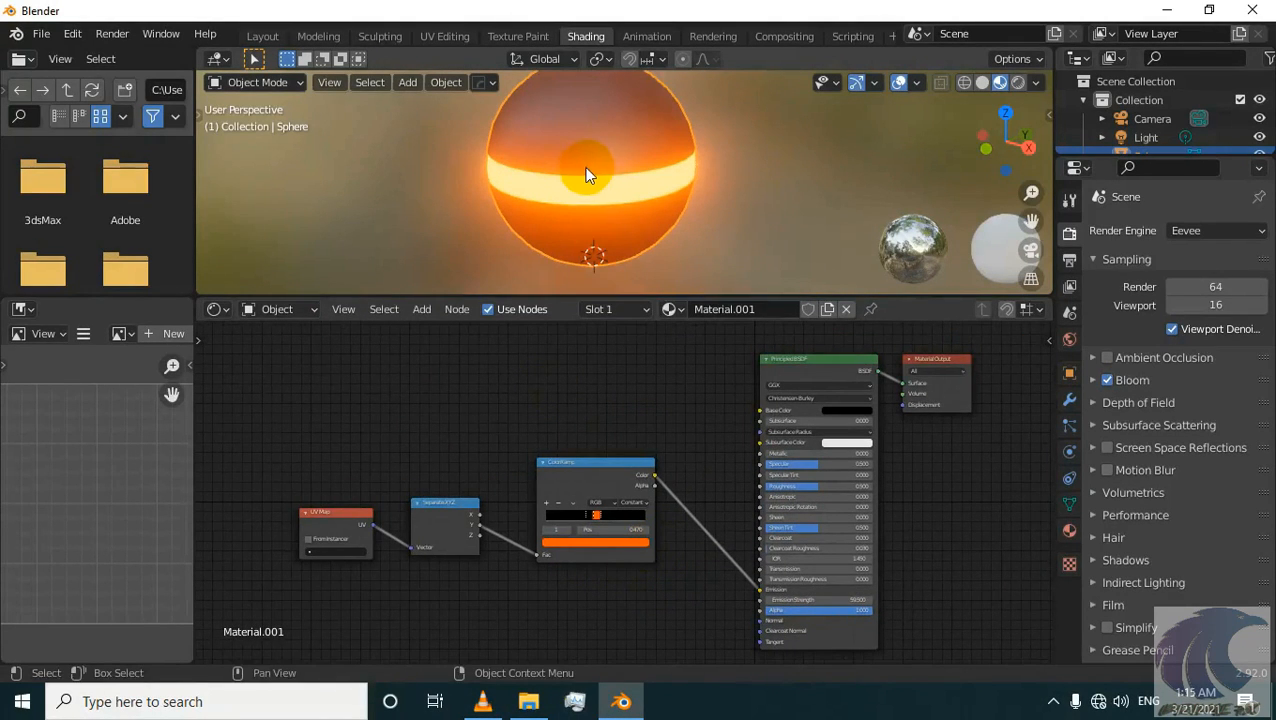
- Review the material's node chain from UV Map through Separate XYZ and ColorRamp to the Principled BSDF's Emission input
scroll(332, 523, up, 2)
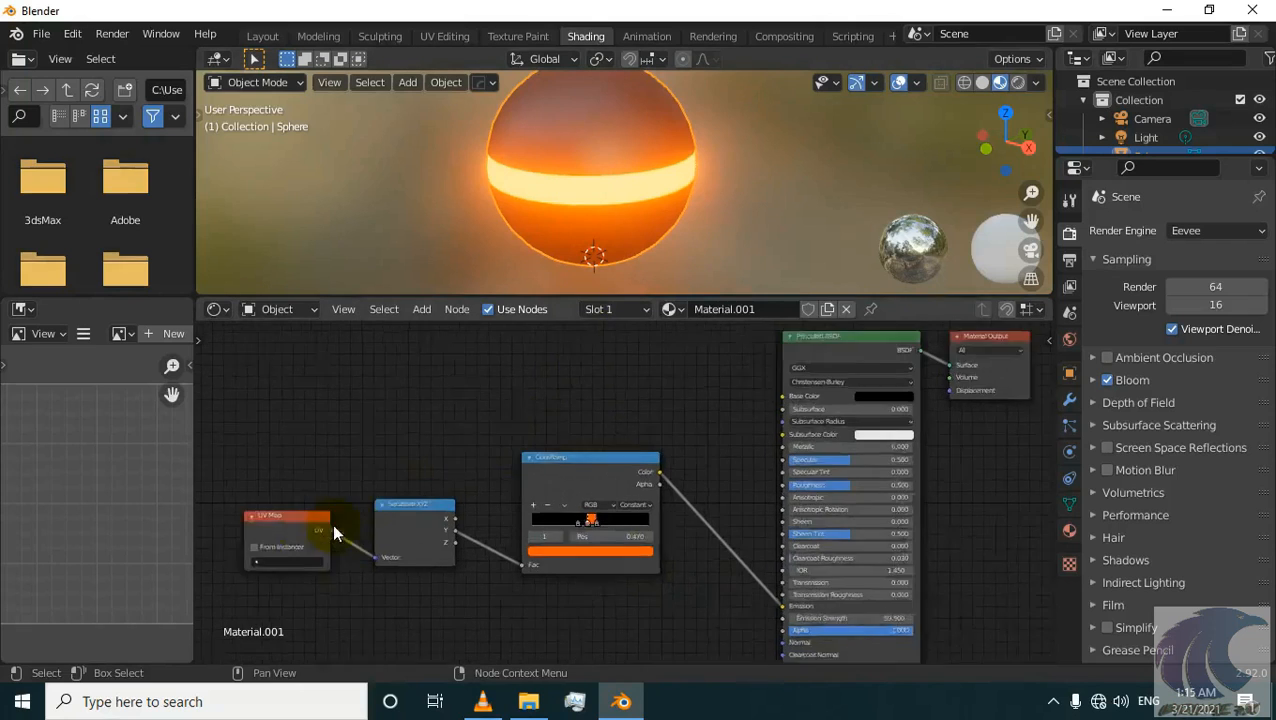
middle_drag(322, 511, 392, 498)
mouse_move(340, 508)
mouse_down()
mouse_move(372, 500)
mouse_move(346, 497)
mouse_up()
mouse_move(460, 494)
mouse_down()
mouse_move(452, 421)
mouse_move(450, 484)
mouse_up()
middle_drag(507, 452, 447, 401)
middle_drag(613, 495, 541, 522)
mouse_move(508, 411)
mouse_down()
mouse_move(530, 400)
mouse_move(508, 402)
mouse_up()
scroll(541, 498, up, 3)
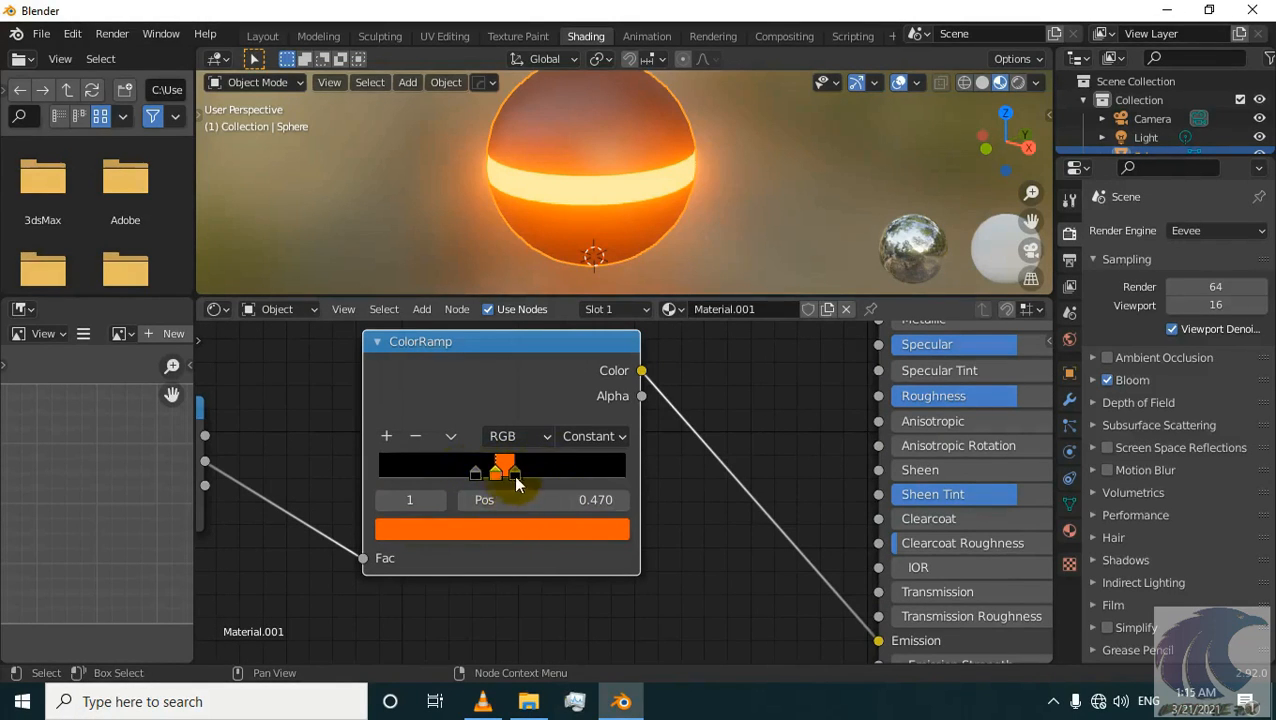
middle_drag(667, 478, 566, 474)
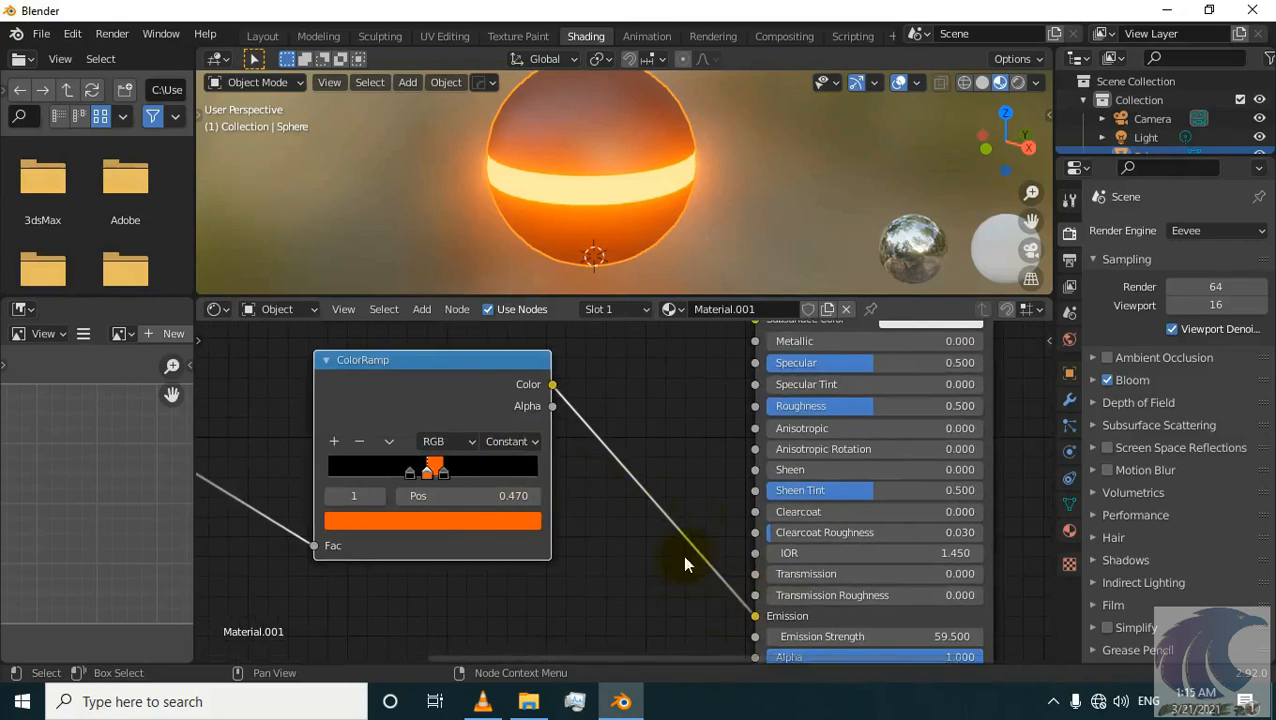
scroll(683, 555, down, 2)
scroll(790, 558, down, 2)
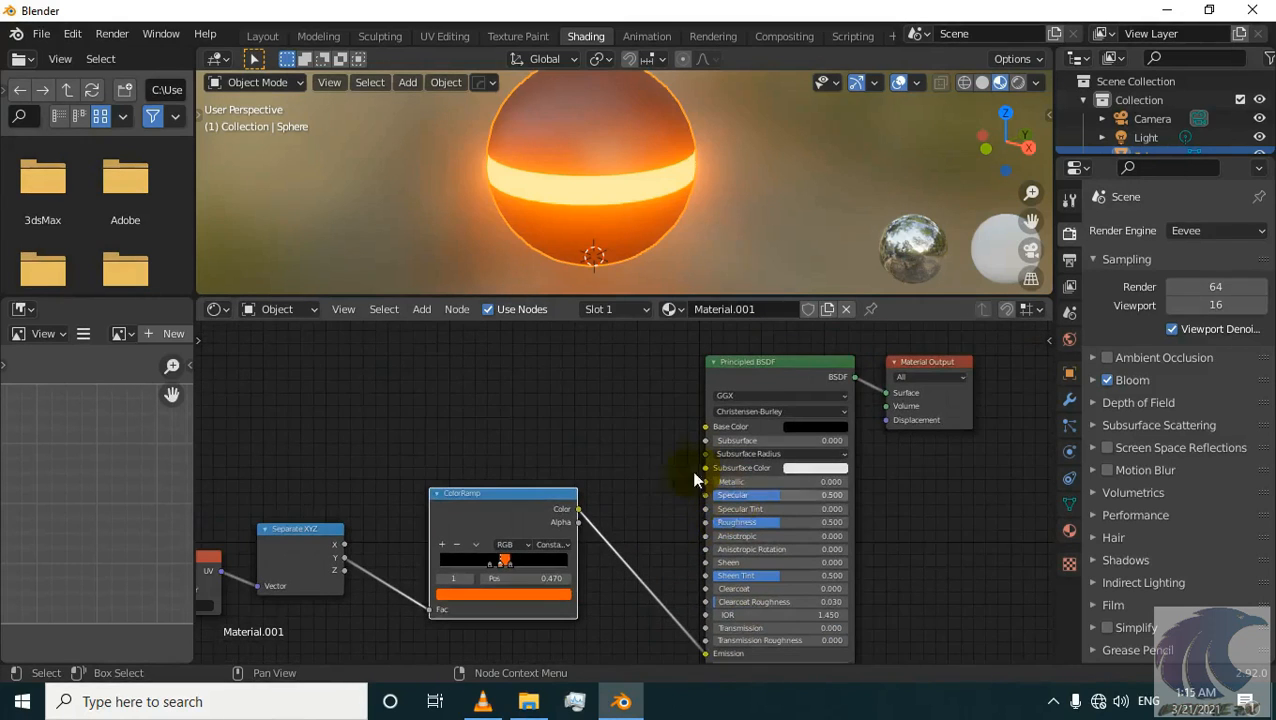
middle_drag(550, 484, 580, 411)
scroll(580, 411, down, 1)
middle_drag(643, 459, 645, 468)
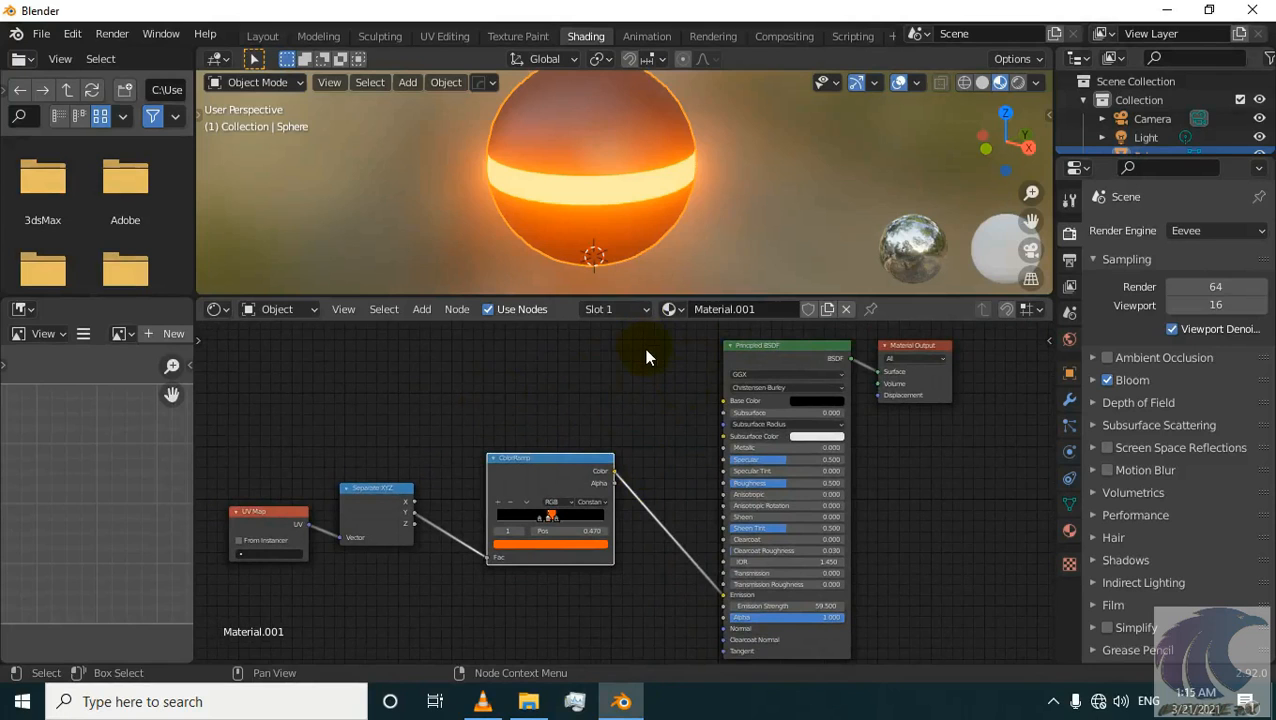
- Switch to the Layout workspace and add a Bezier circle at the base of the sphere
click(261, 37)
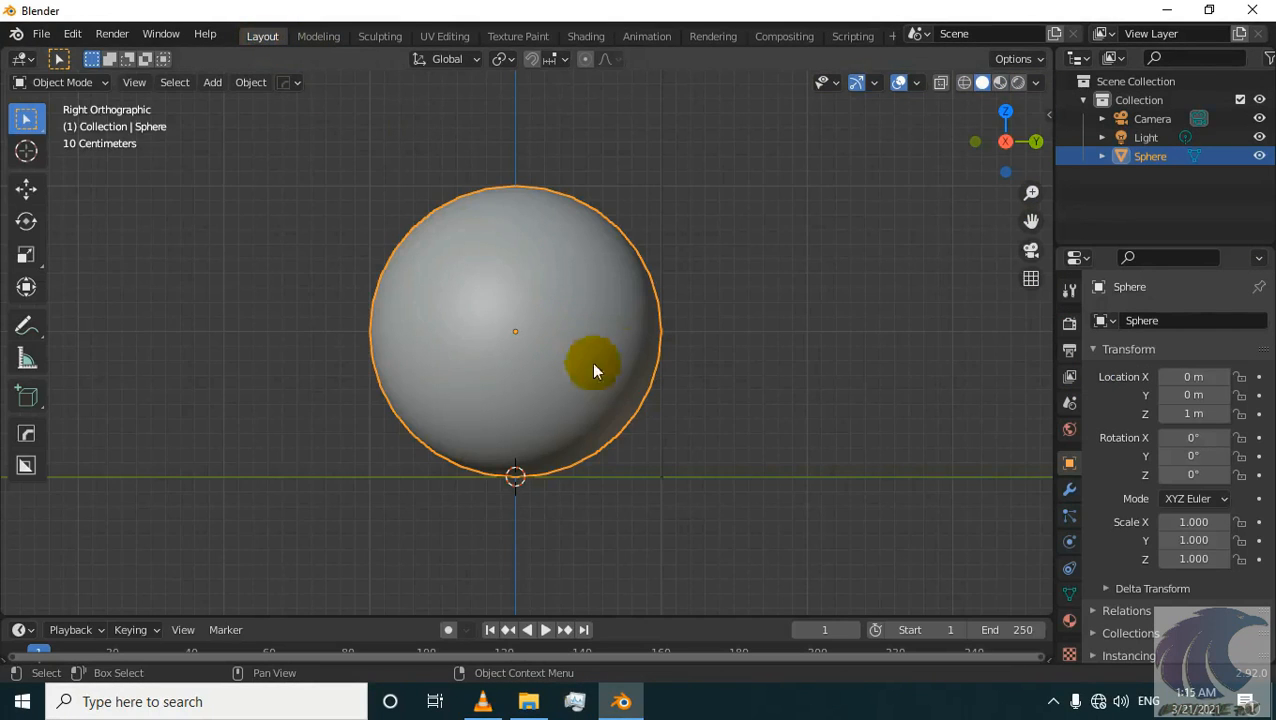
click(698, 344)
key(shift+a)
mouse_move(720, 333)
mouse_move(708, 298)
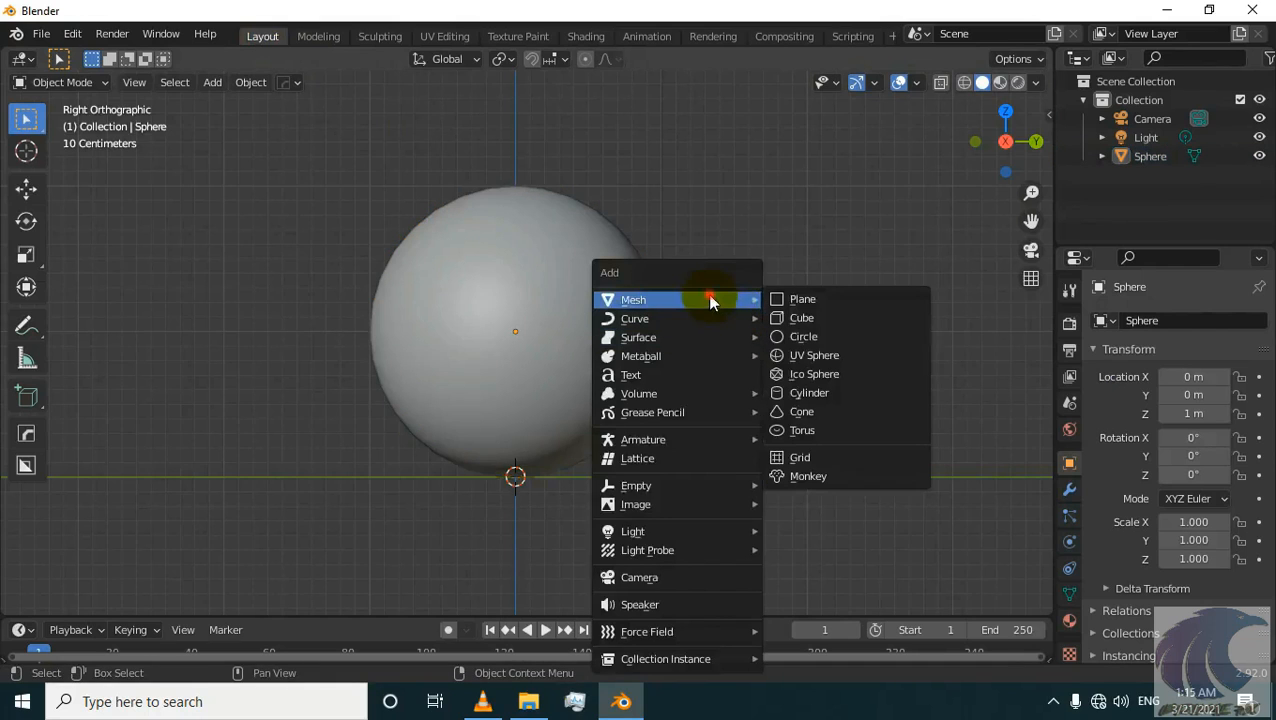
mouse_move(673, 316)
click(812, 338)
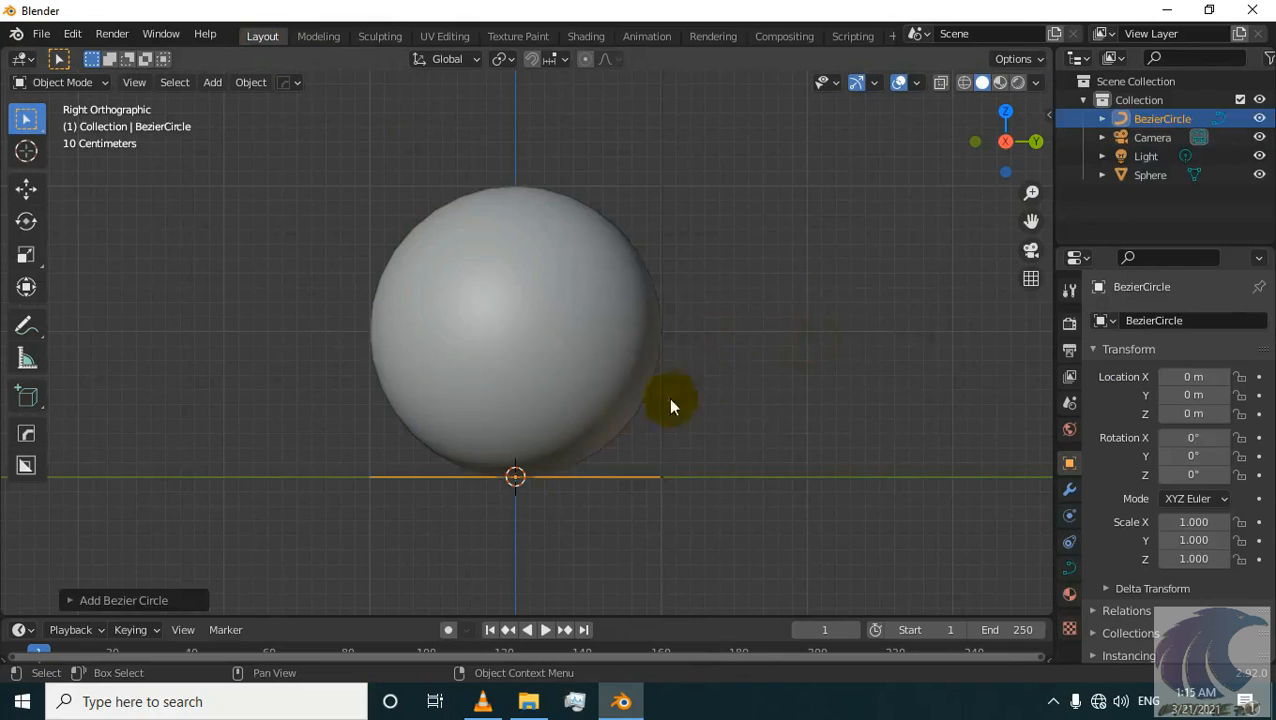
- Parent the sphere to the Bezier circle with the Object option
click(593, 421)
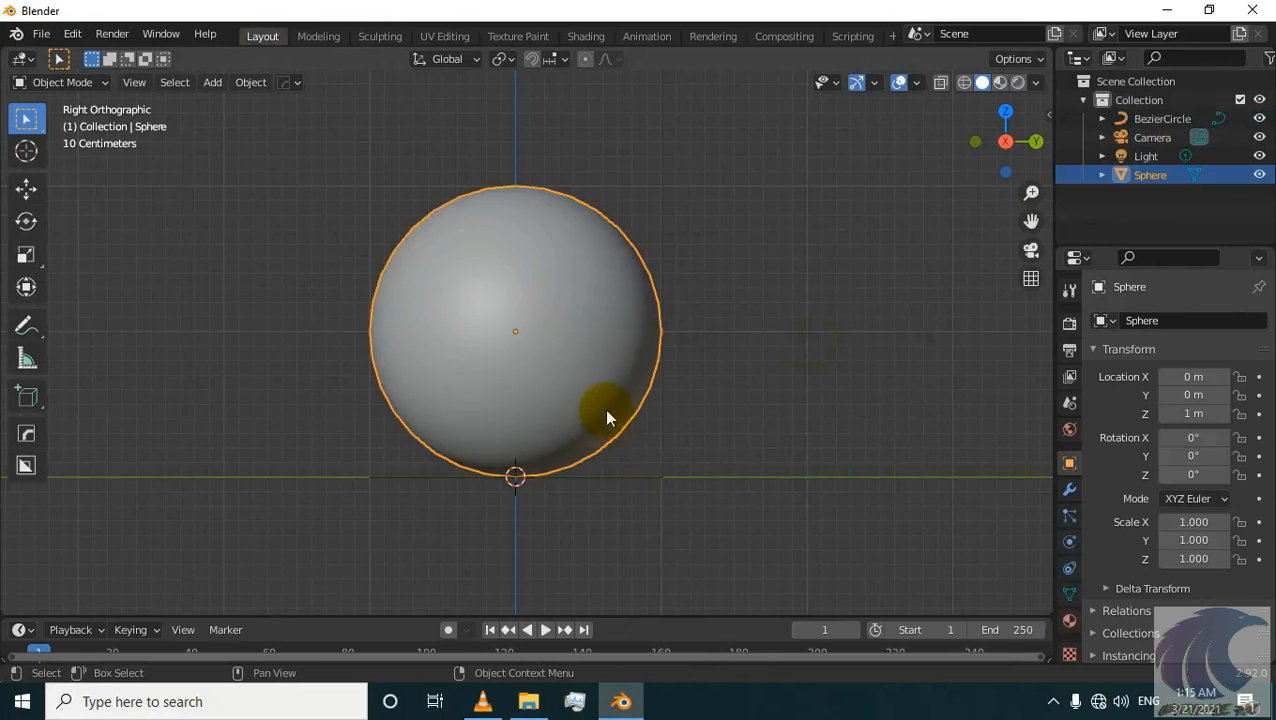
drag(710, 400, 683, 535)
click(555, 419)
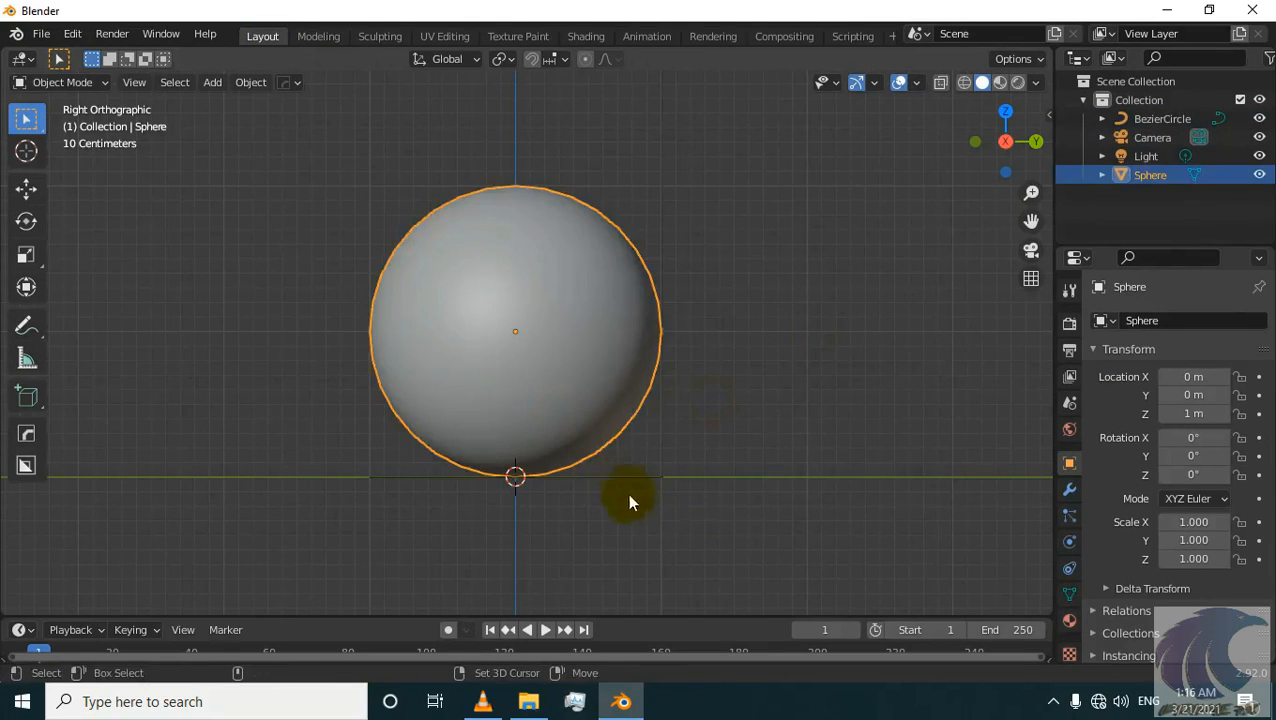
shift+click(645, 476)
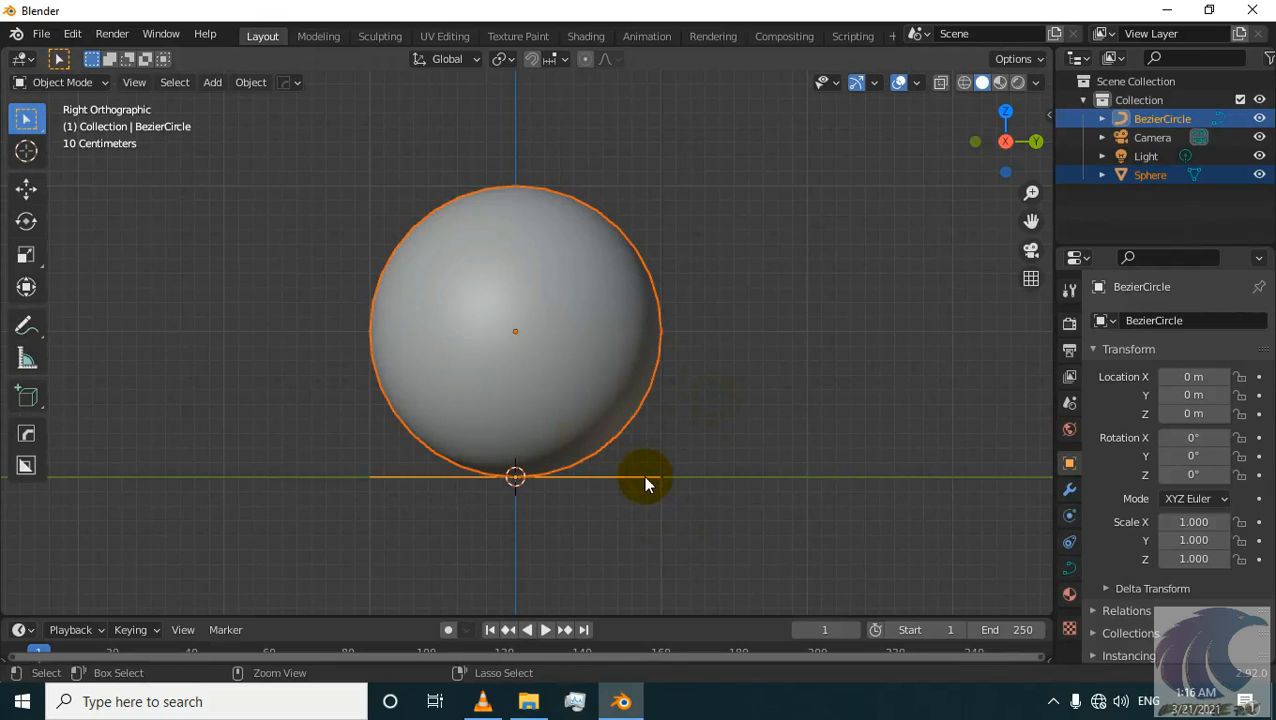
key(ctrl+p)
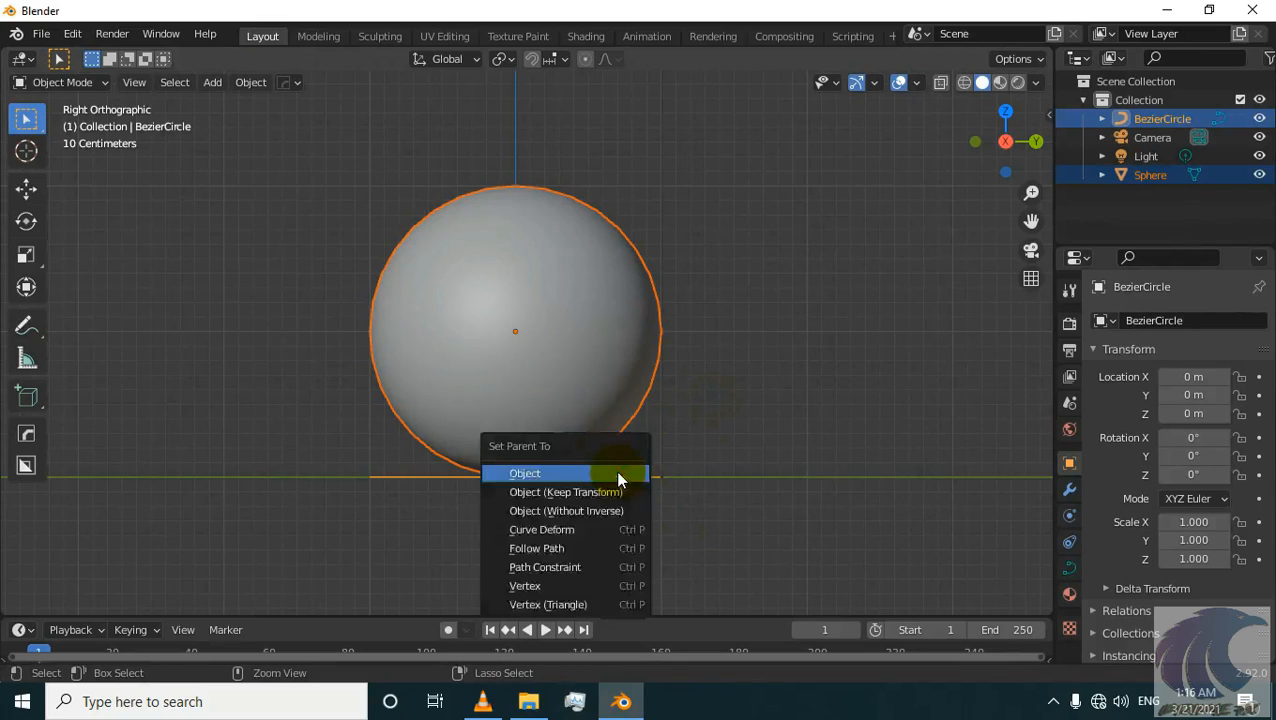
click(618, 476)
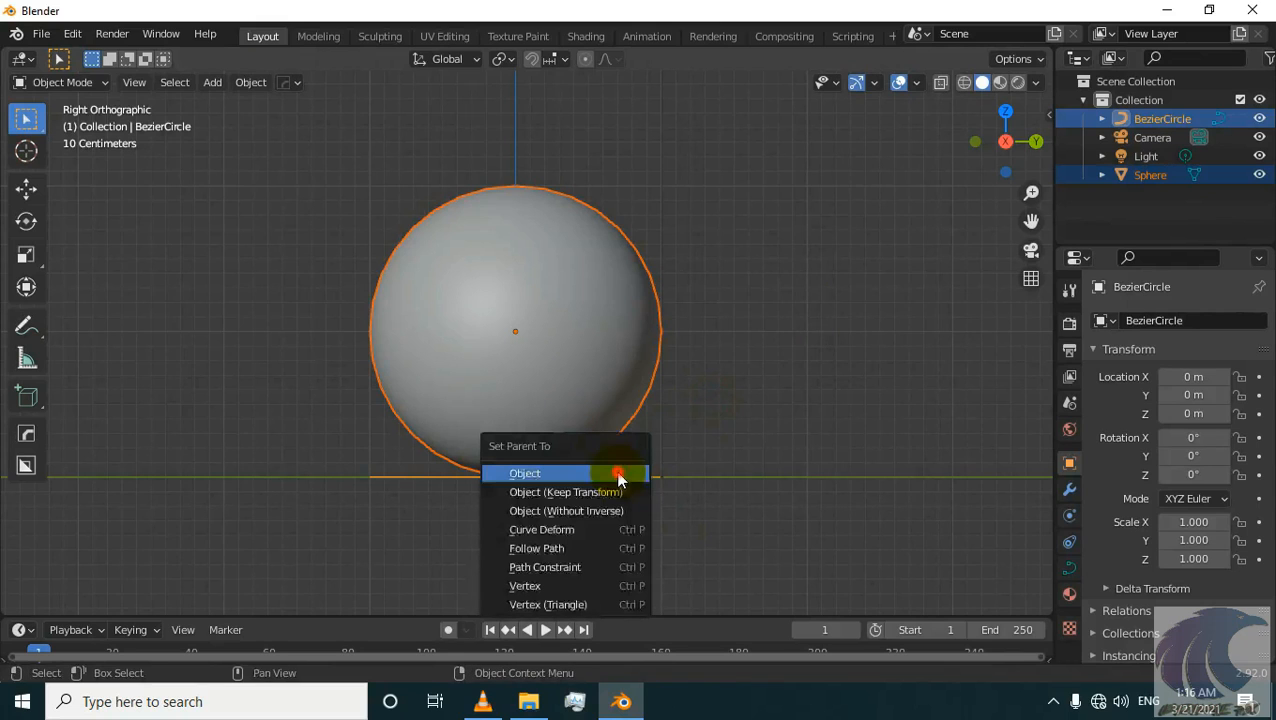
- Test the parenting by trial moving and scaling the Bezier circle, cancelling both transforms
click(620, 425)
click(593, 488)
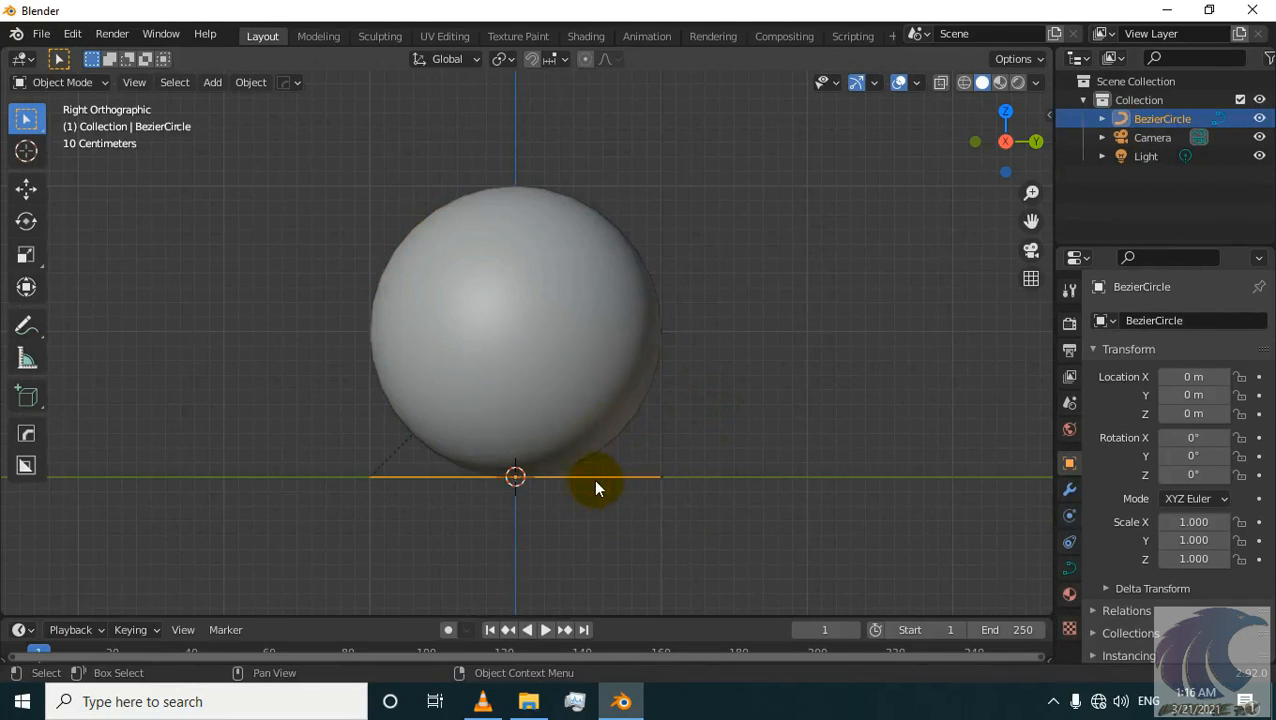
key(g)
key(Escape)
key(s)
key(Escape)
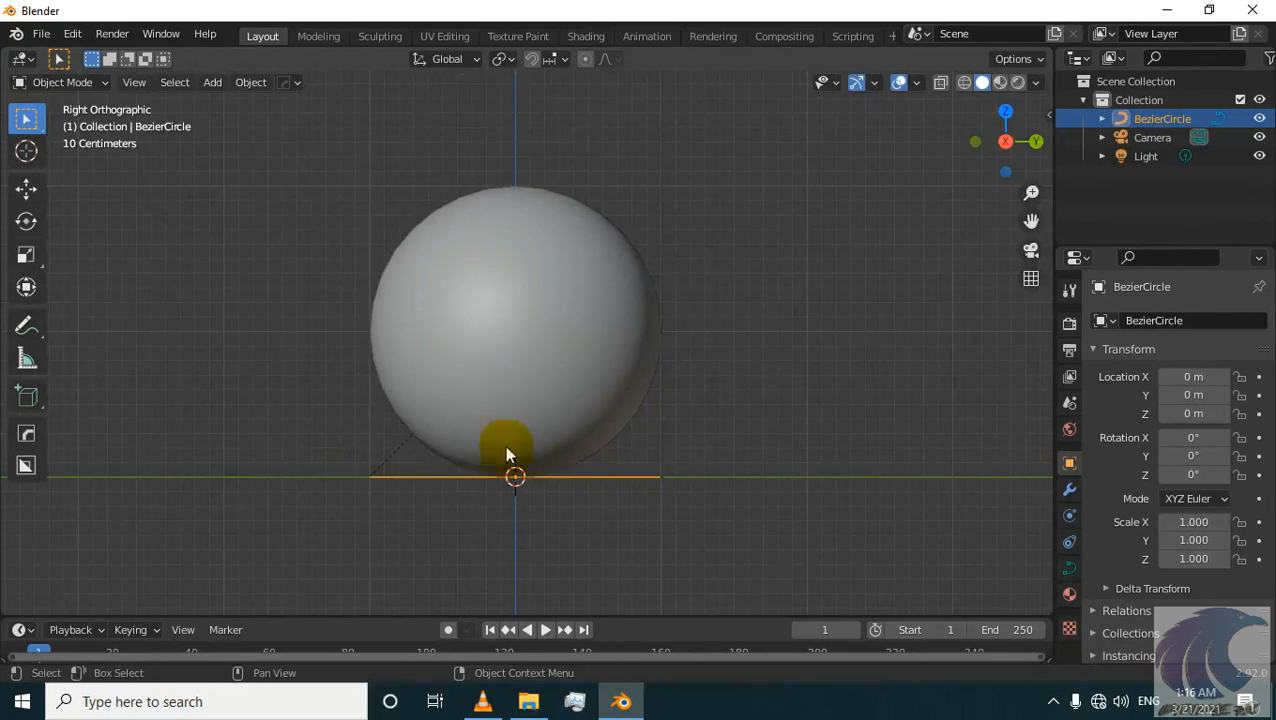
- Activate the Transform tool on the Bezier circle and try a transform with its gizmo, cancelling it
click(477, 362)
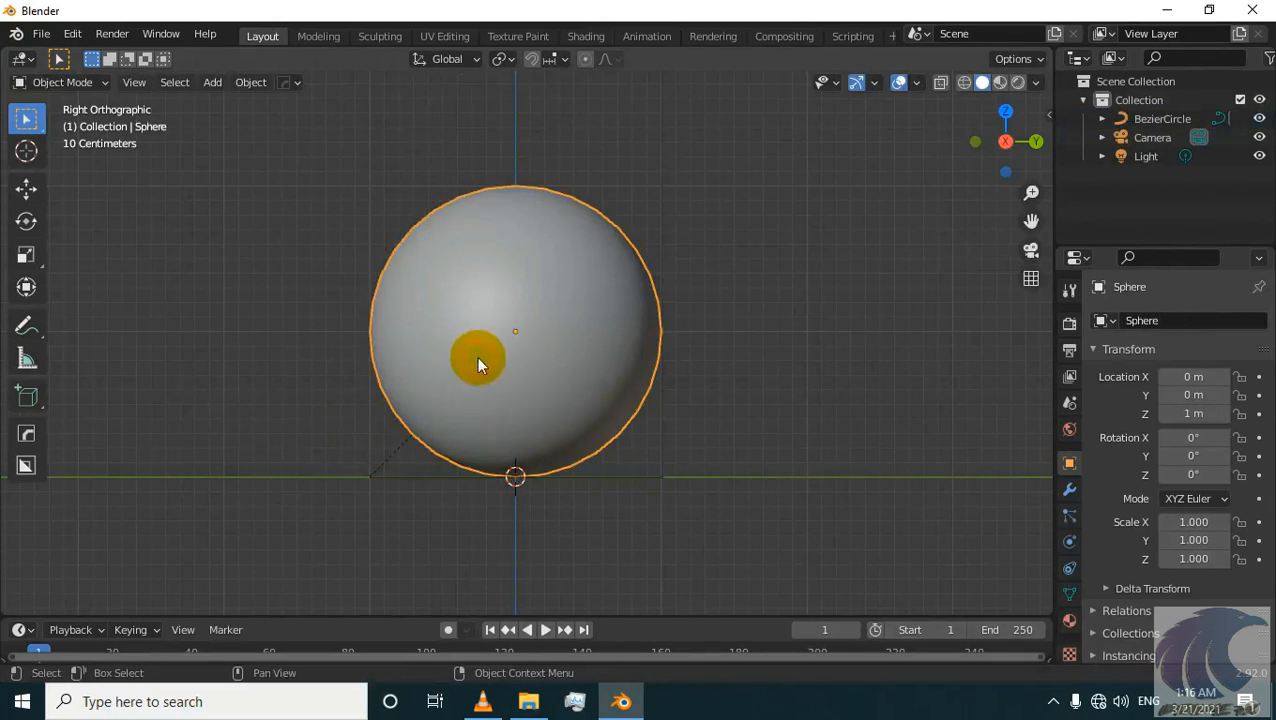
click(672, 452)
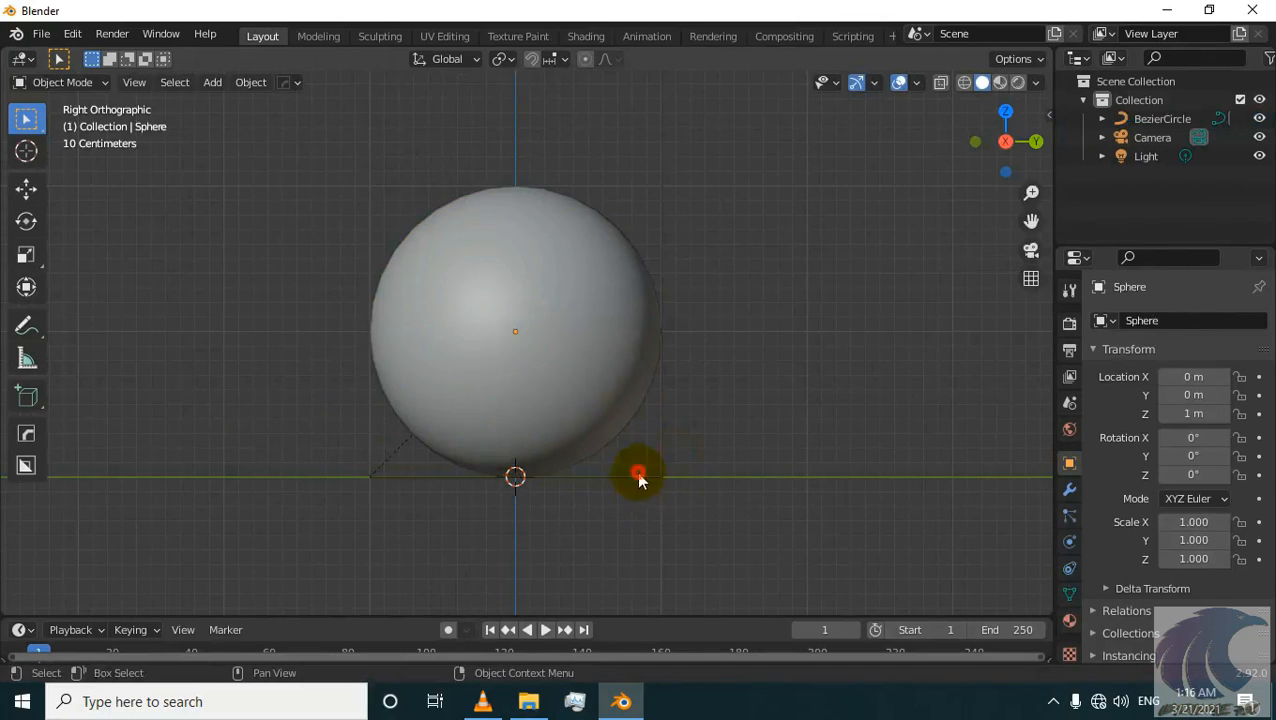
click(641, 477)
click(26, 287)
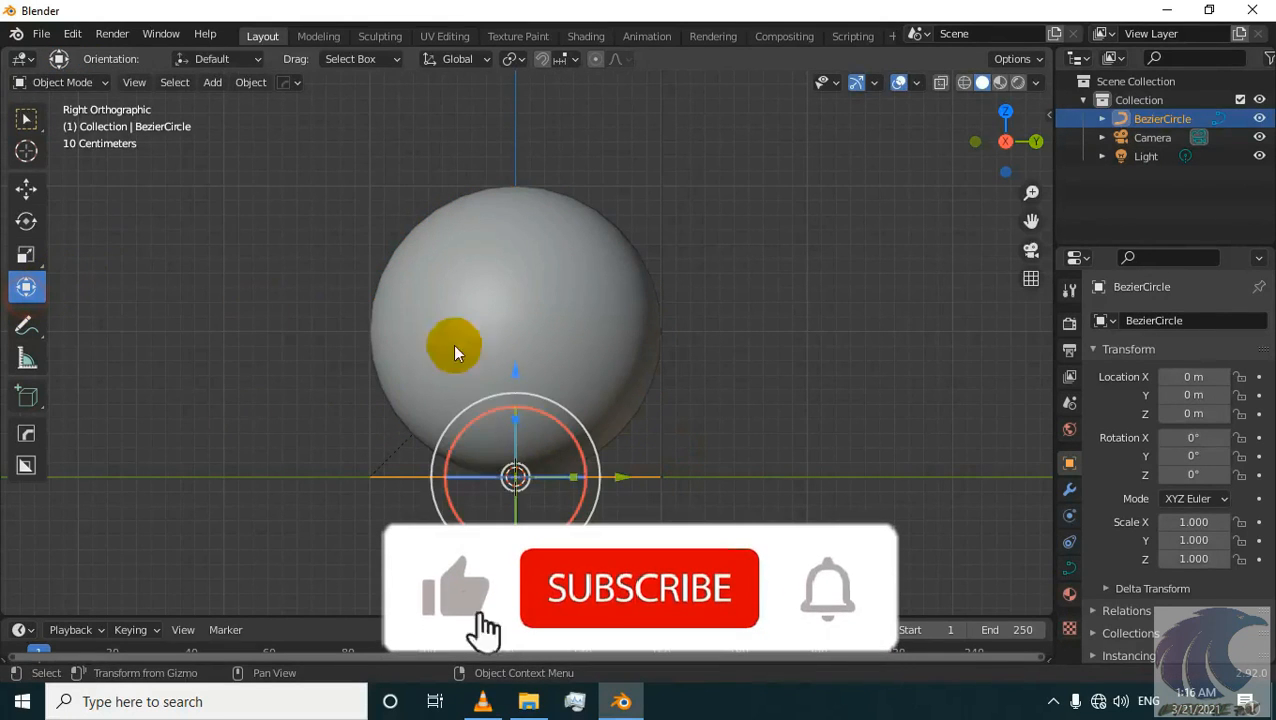
mouse_move(517, 426)
mouse_down()
mouse_move(514, 473)
mouse_move(530, 370)
mouse_move(533, 432)
mouse_up()
right_click(533, 432)
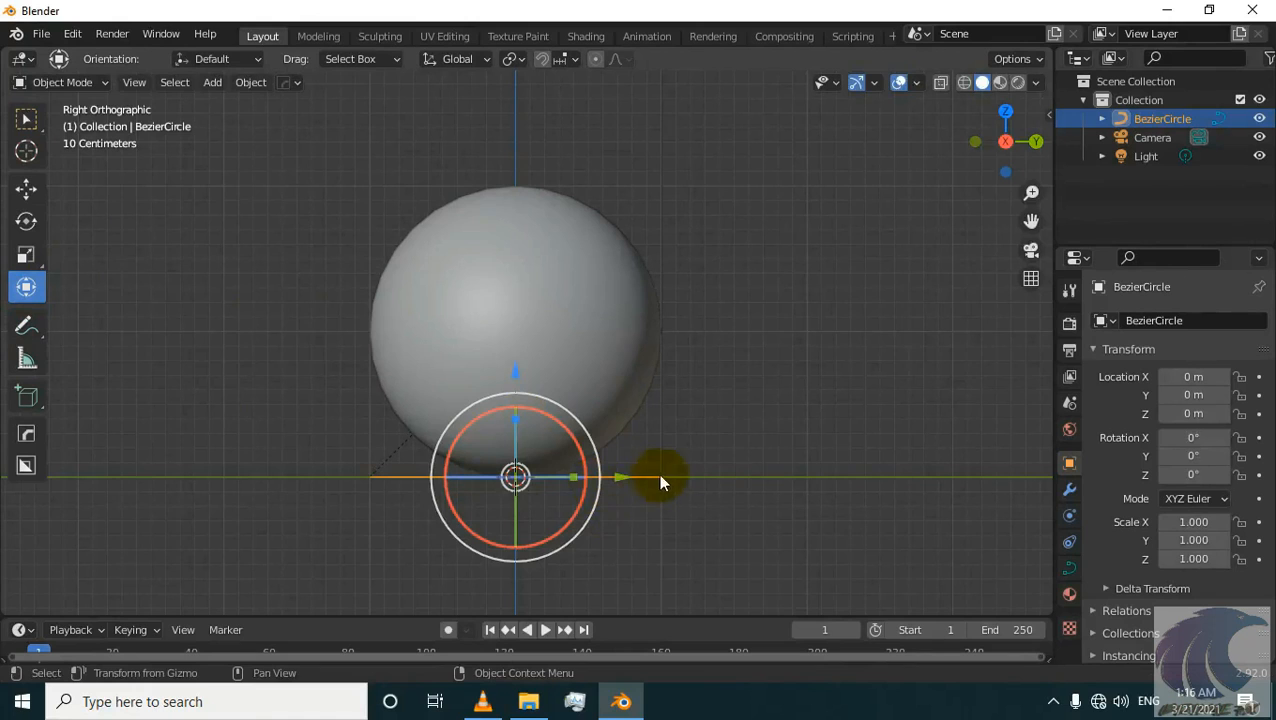
mouse_move(672, 456)
middle_down()
mouse_move(664, 493)
mouse_move(683, 461)
middle_up()
click(684, 454)
click(627, 541)
click(624, 530)
key(KP_3)
- Select the sphere, enlarge the timeline area and set the animation's end frame to 40
click(555, 410)
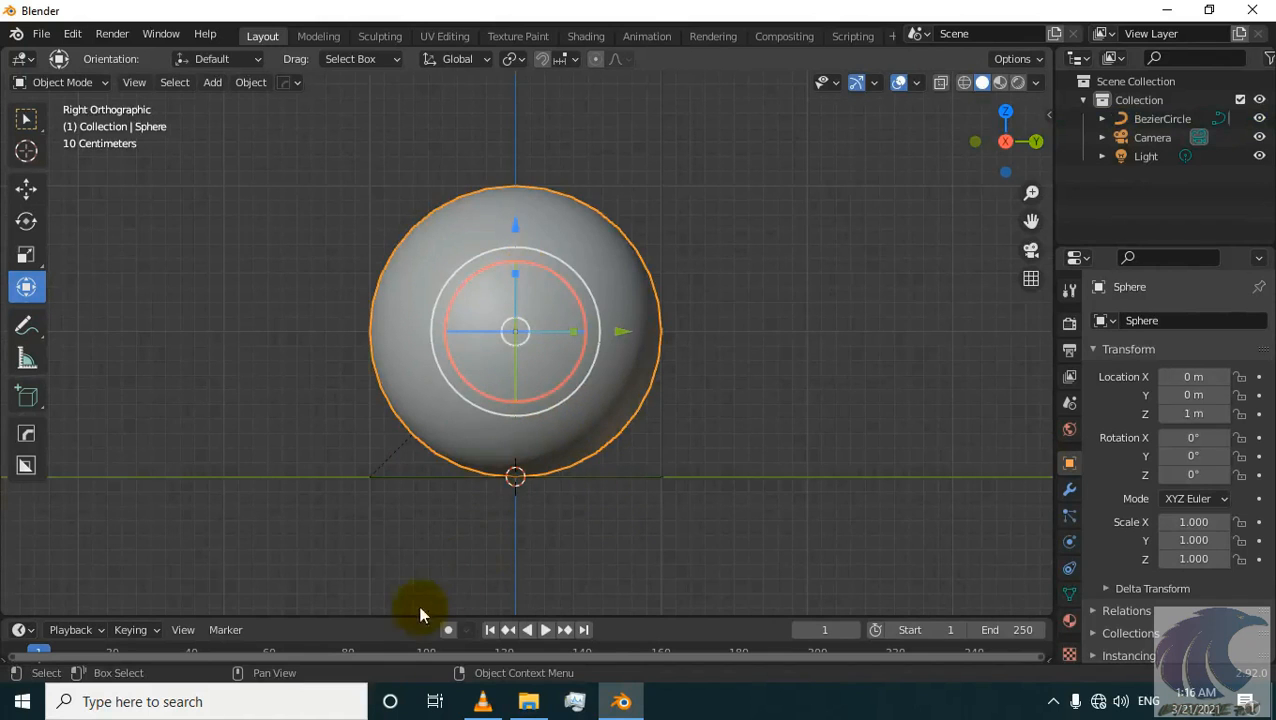
drag(399, 614, 409, 421)
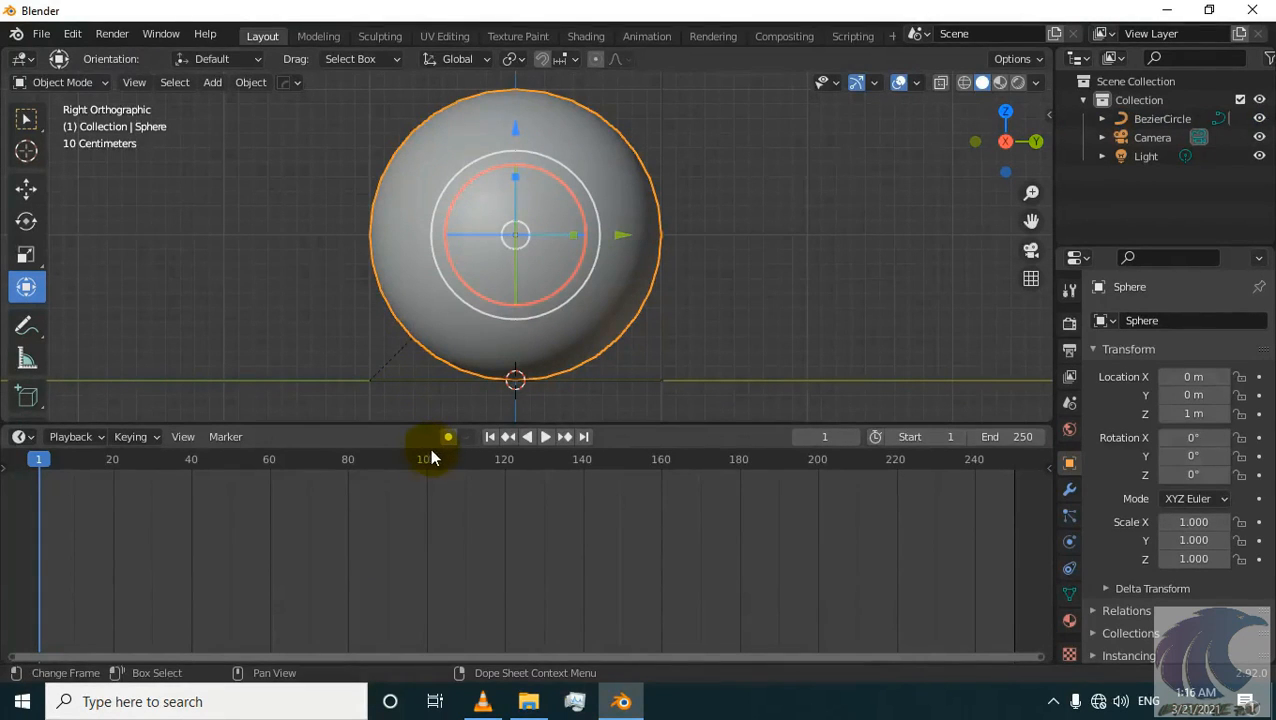
click(1008, 437)
text(40)
key(Return)
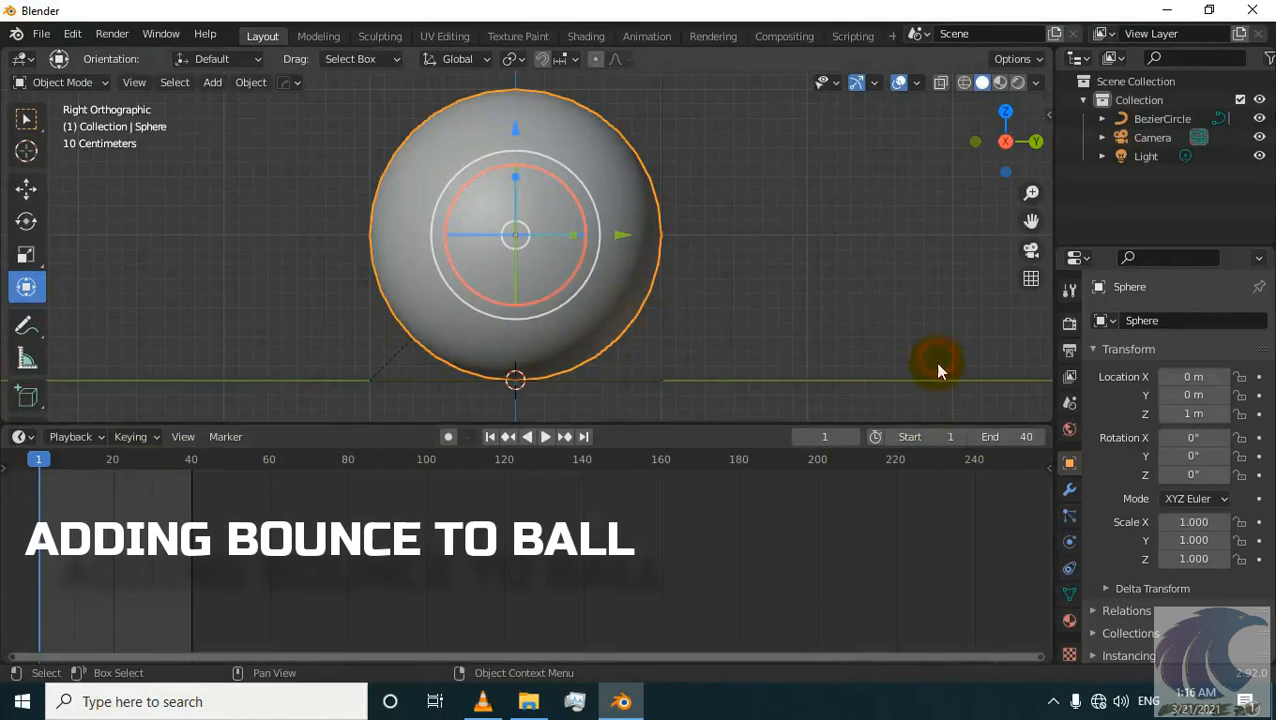
- Inspect the shortened frame range in the timeline and preview the playback from frame 1
middle_drag(459, 459, 757, 470)
scroll(511, 486, up, 6)
middle_drag(350, 486, 611, 479)
scroll(401, 480, up, 3)
scroll(401, 480, up, 3)
scroll(398, 477, up, 5)
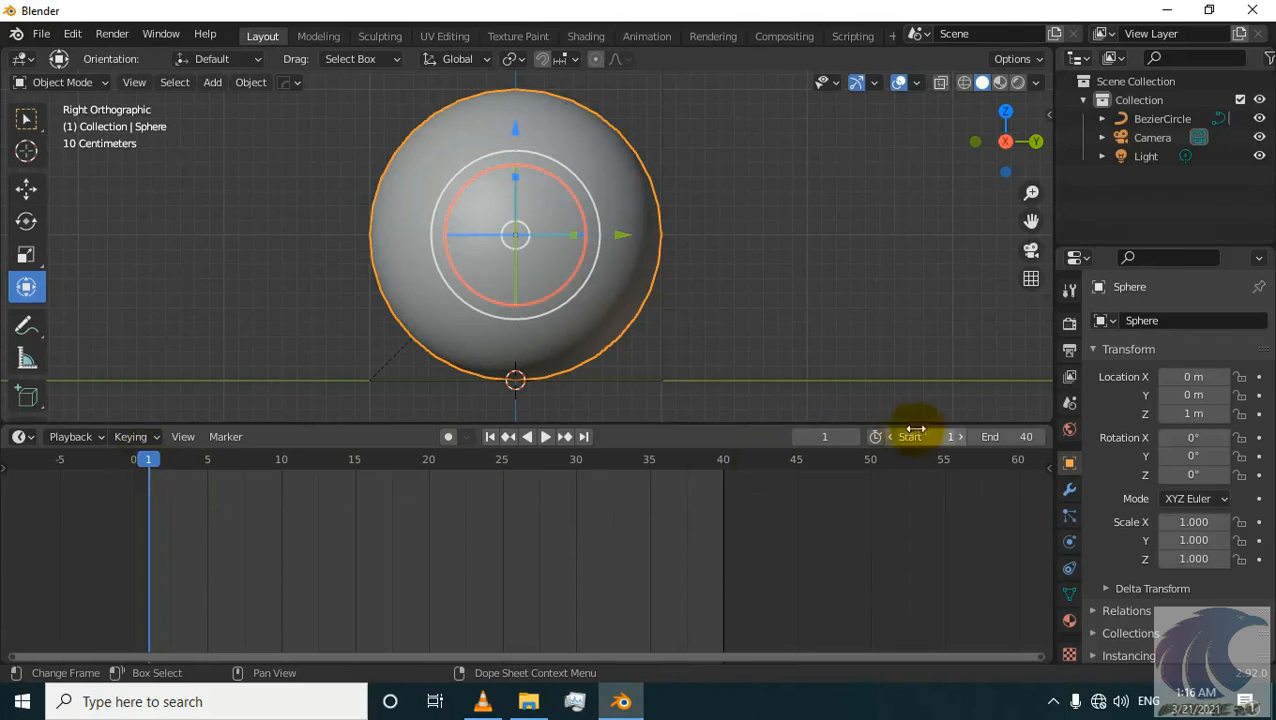
click(148, 461)
key(space)
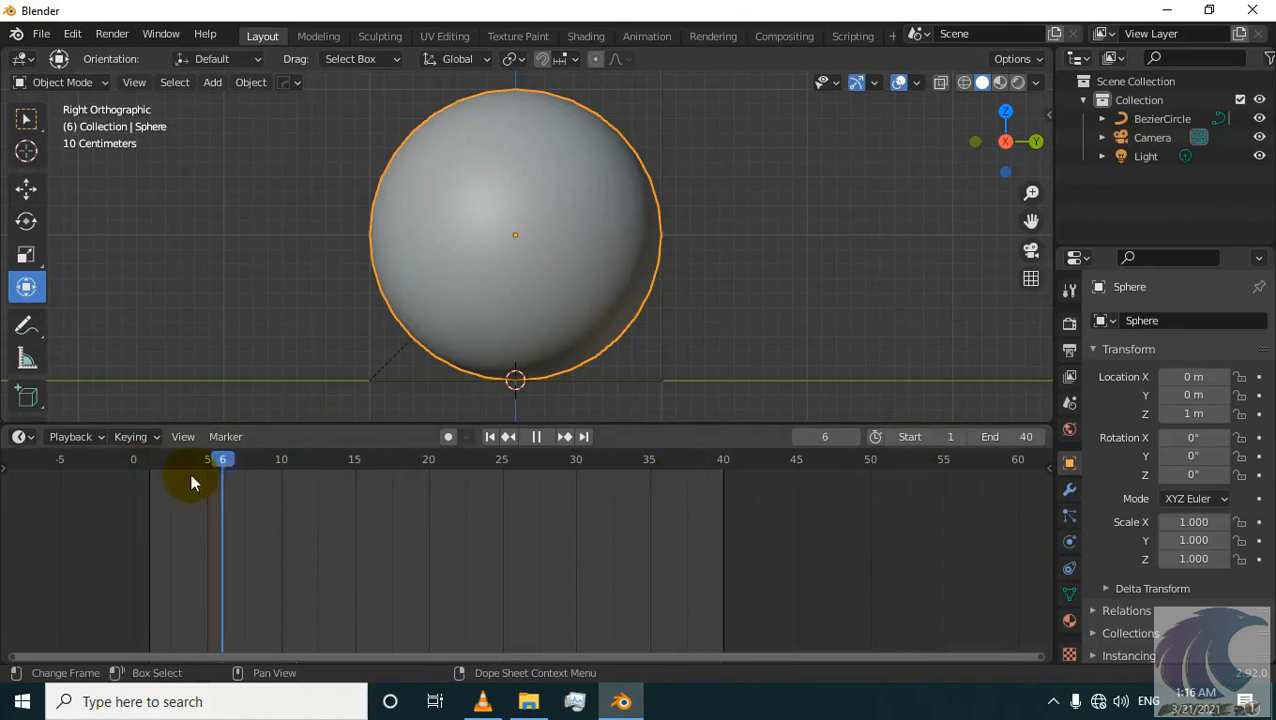
key(space)
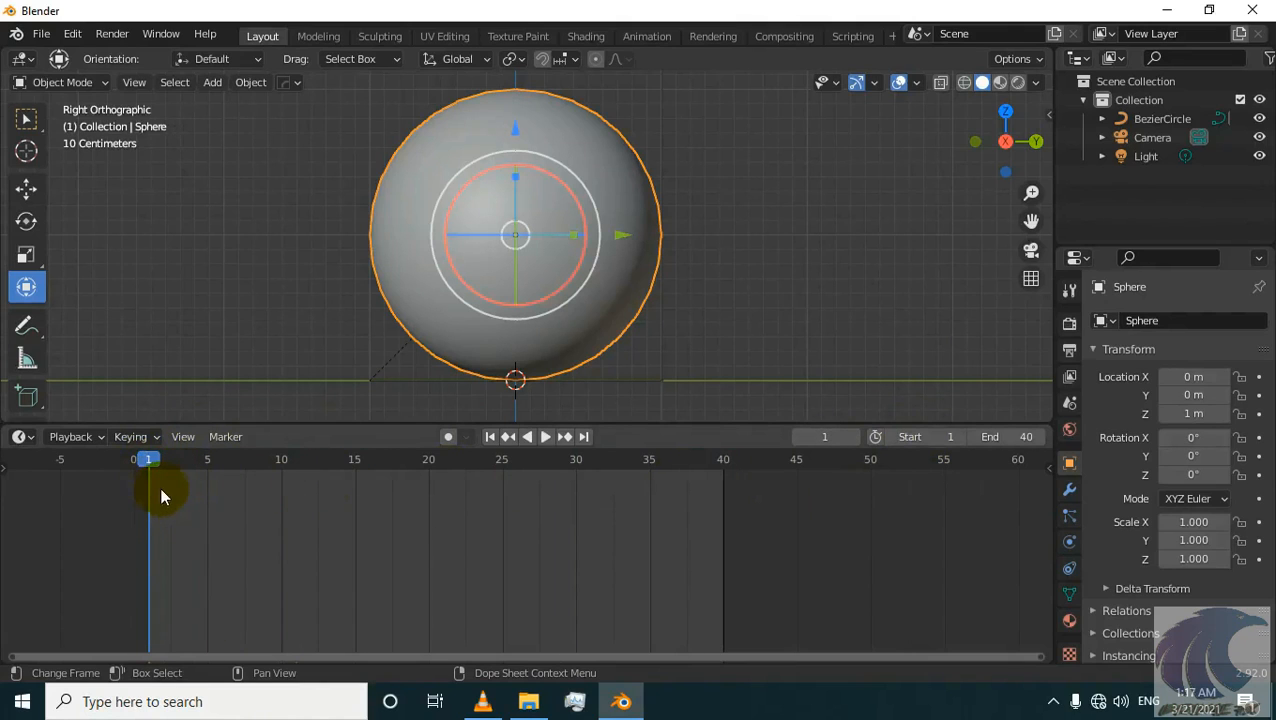
- Show the scene in Rendered shading and insert a Location keyframe for the sphere at frame 1
key(i)
click(297, 327)
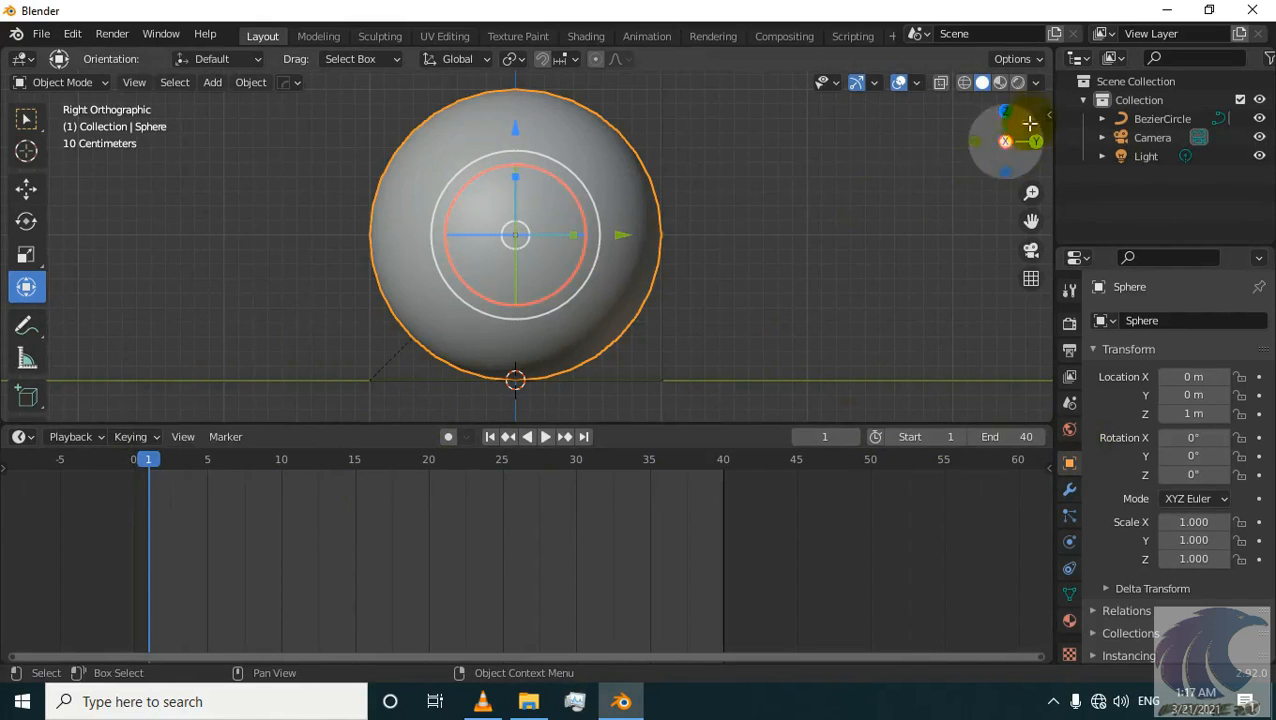
click(1017, 84)
scroll(532, 285, down, 2)
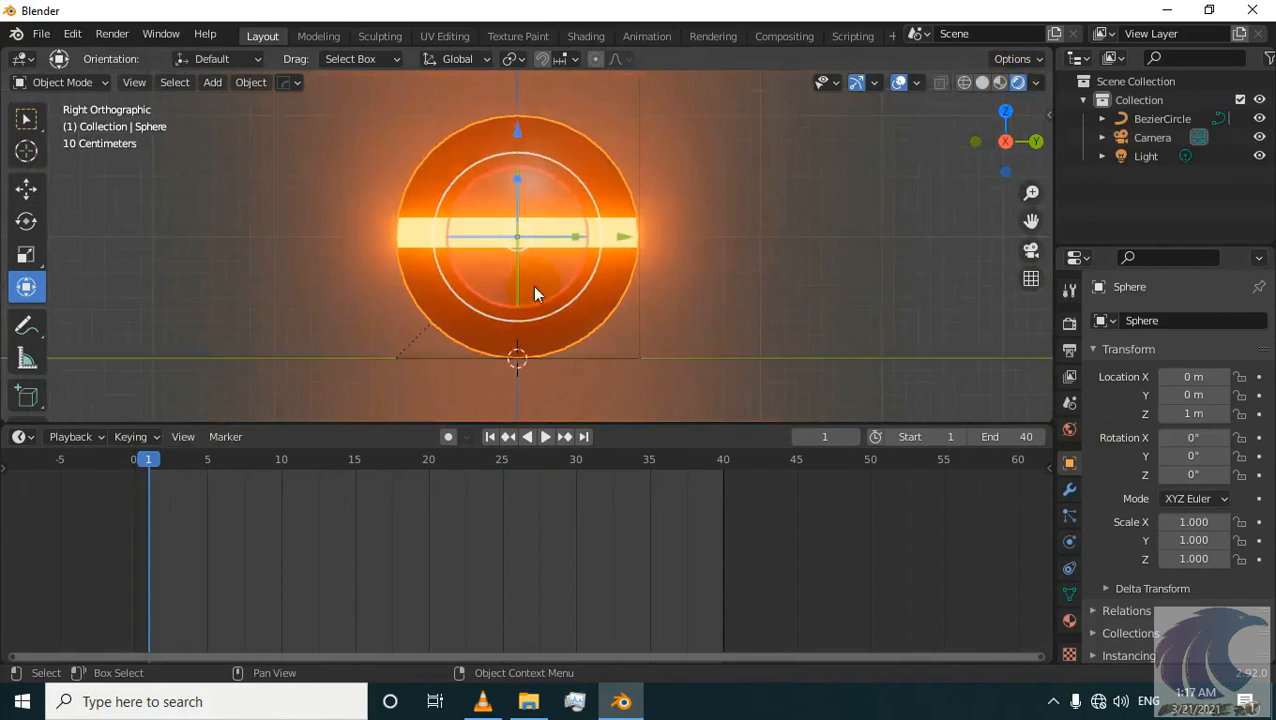
key(i)
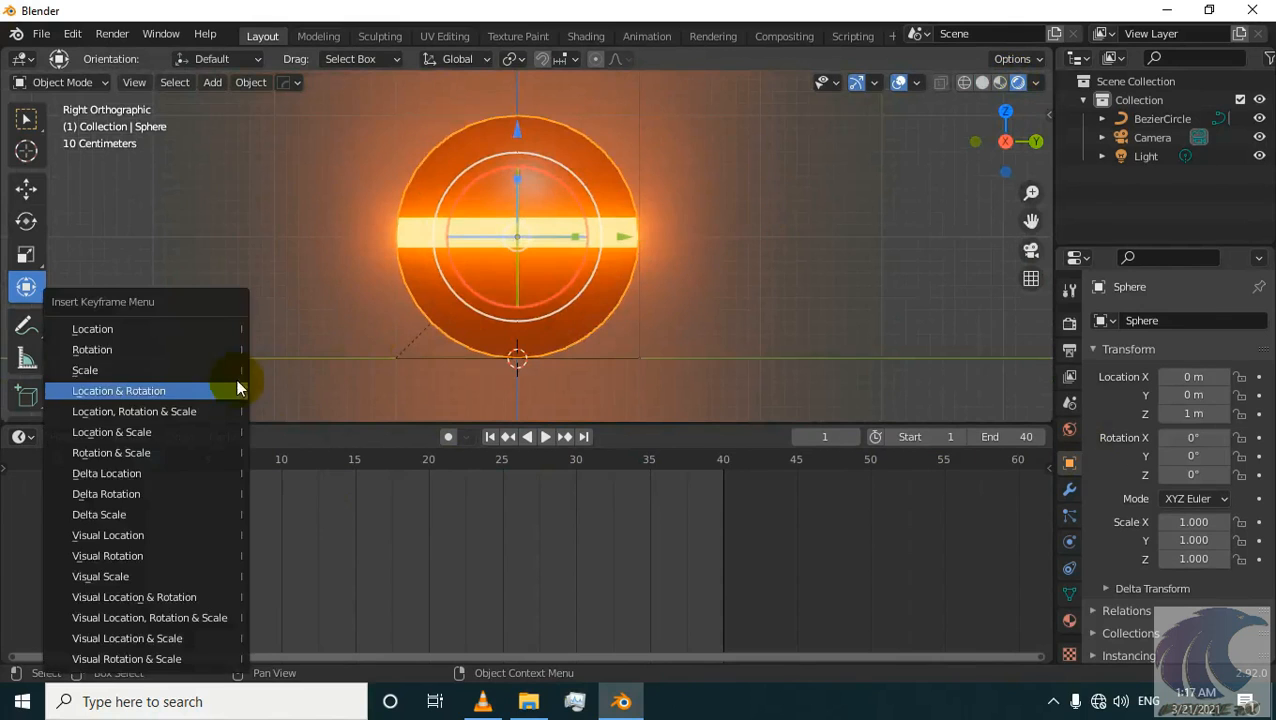
click(191, 329)
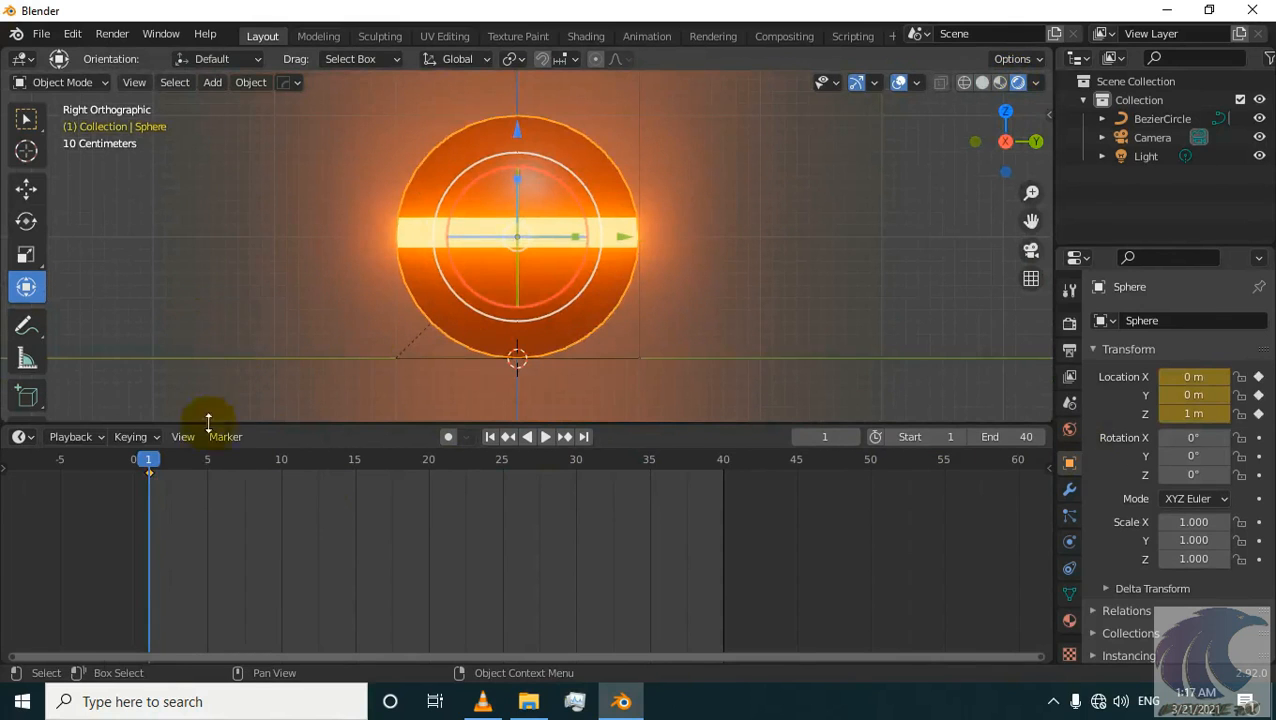
- Insert a matching Location keyframe for the sphere at frame 40
drag(150, 470, 723, 495)
key(i)
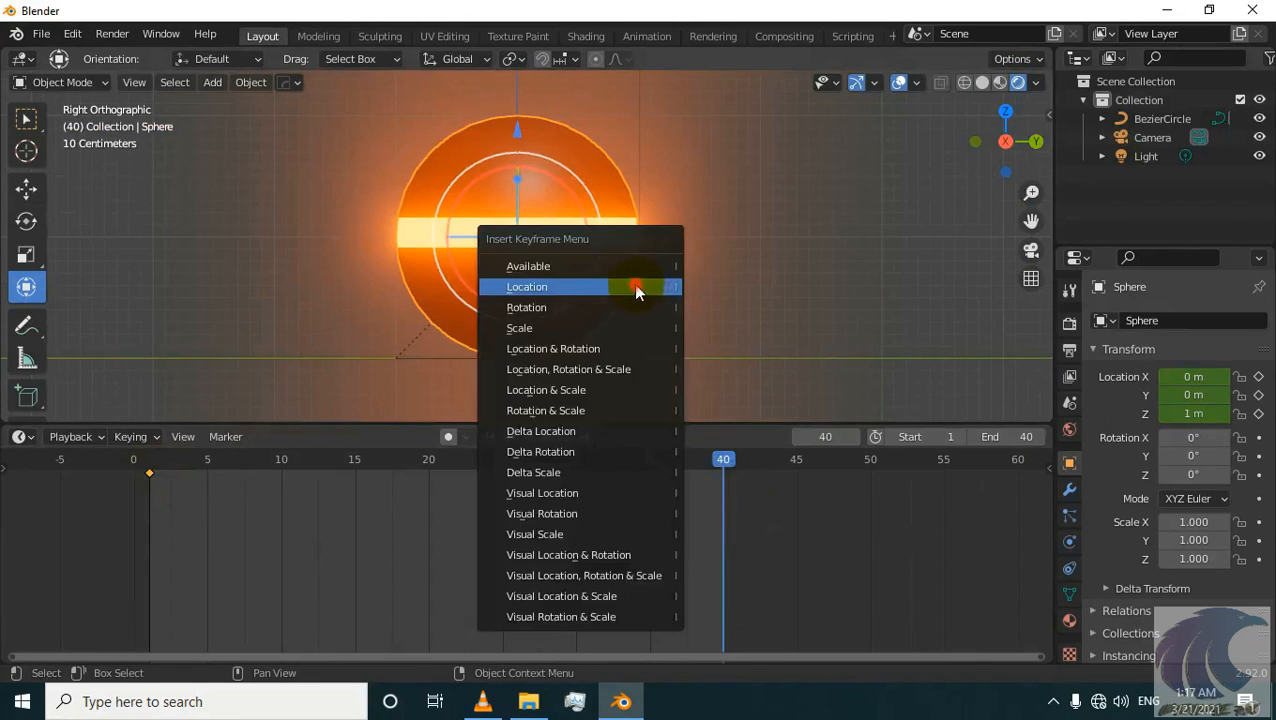
click(633, 284)
- Go to frame 20 and raise the sphere to a Z location of 5 m
drag(723, 460, 426, 460)
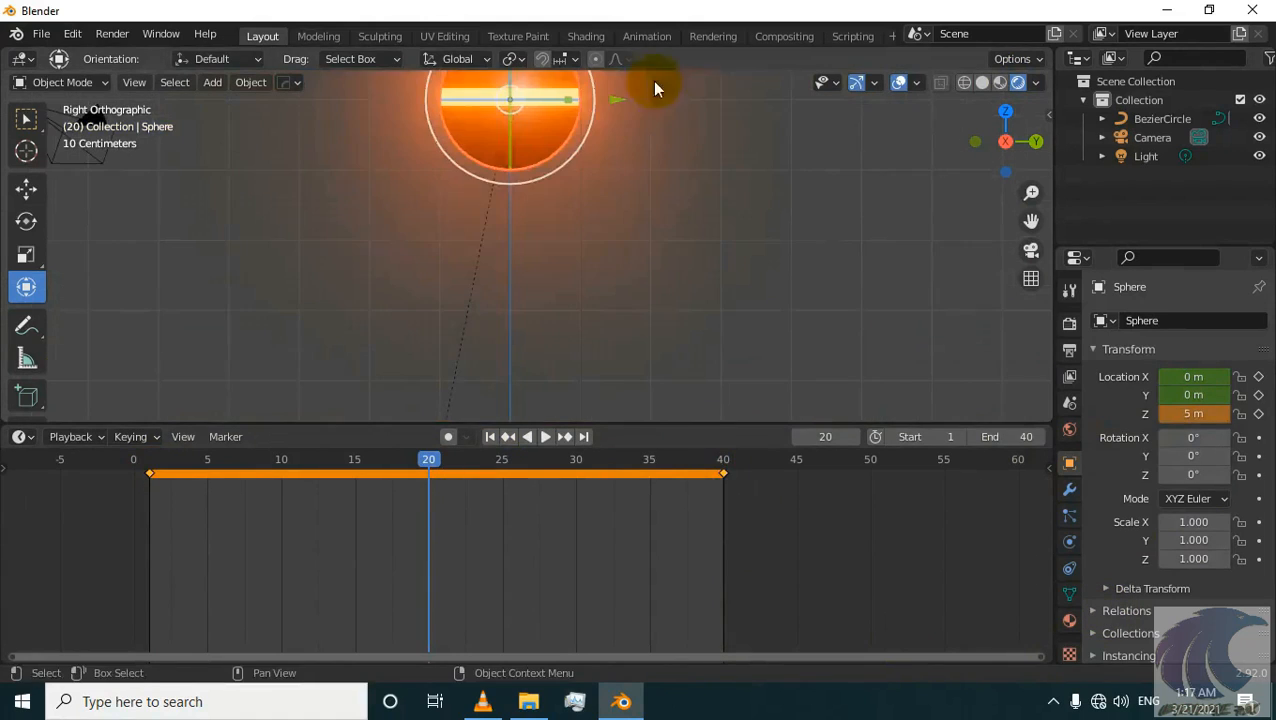
scroll(650, 40, down, 1)
scroll(636, 178, down, 3)
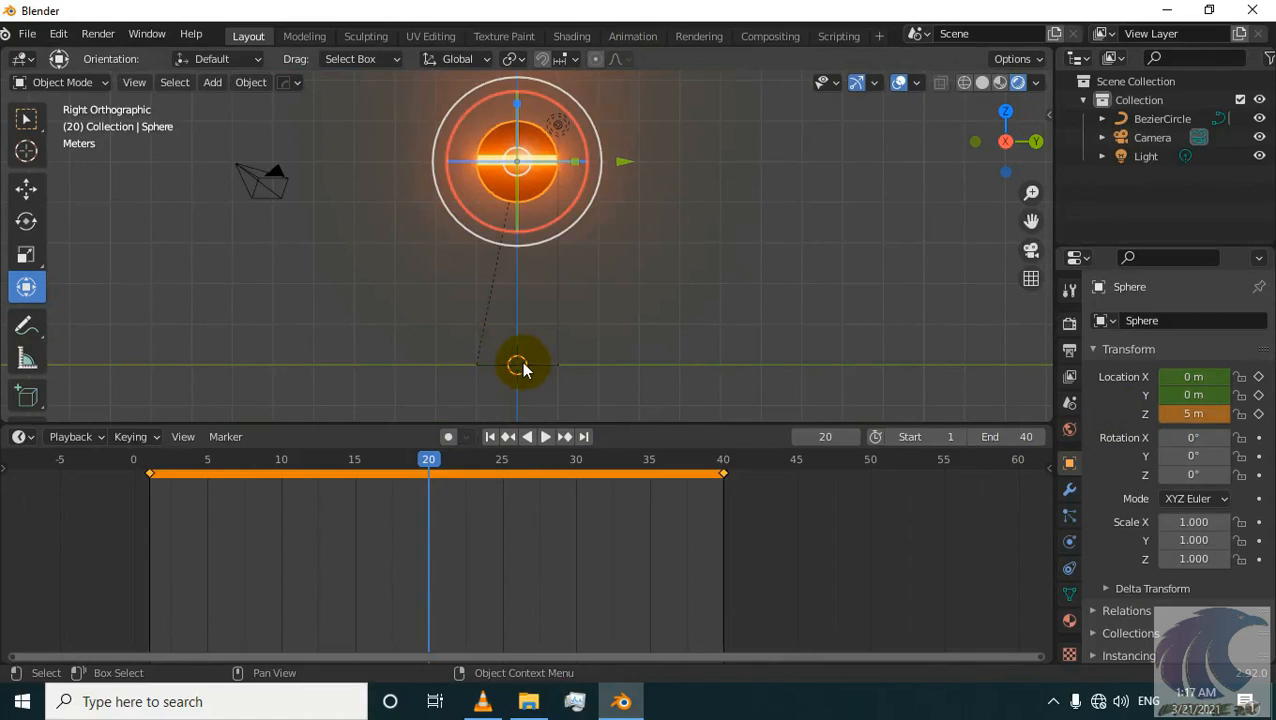
shift+middle_drag(521, 366, 516, 325)
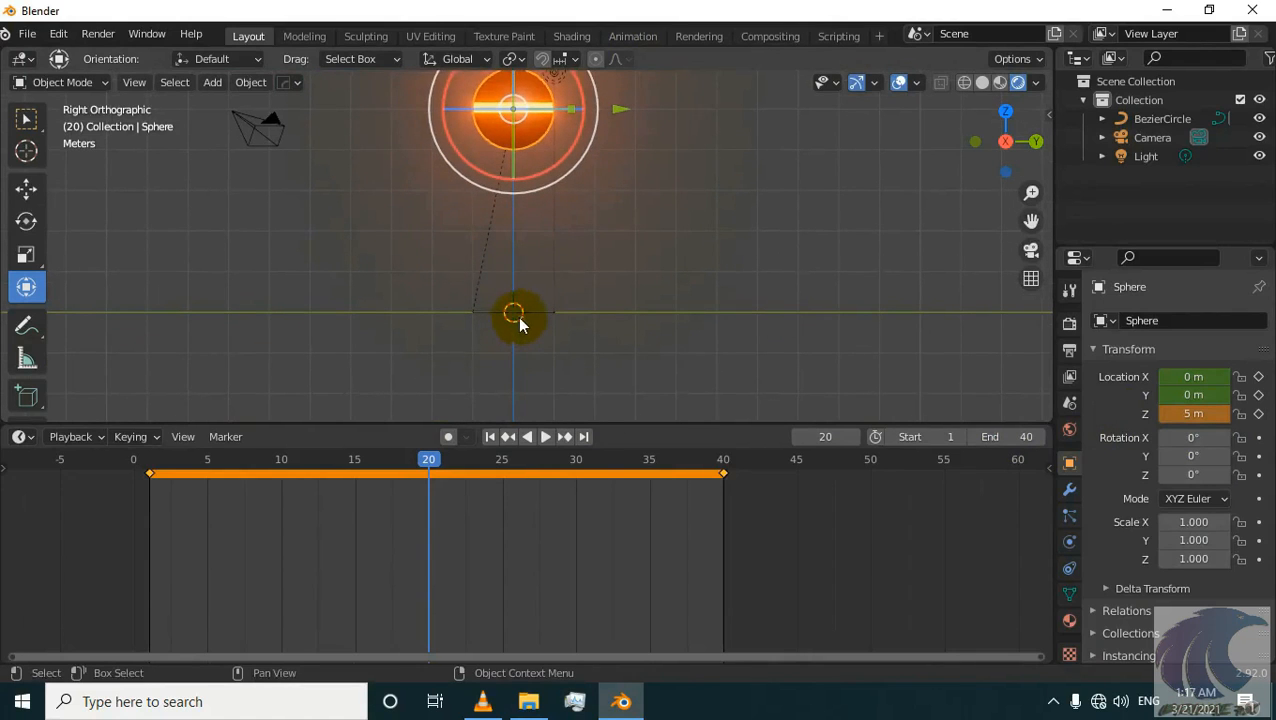
scroll(455, 410, down, 1)
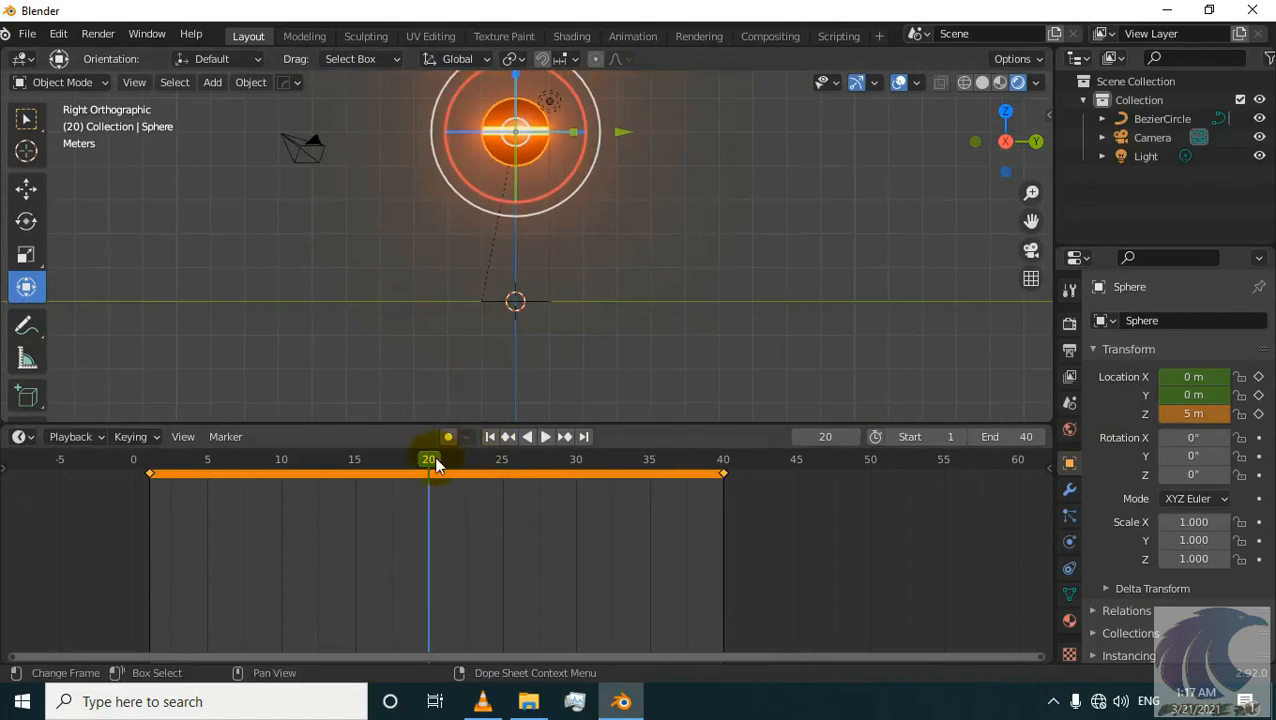
key(i)
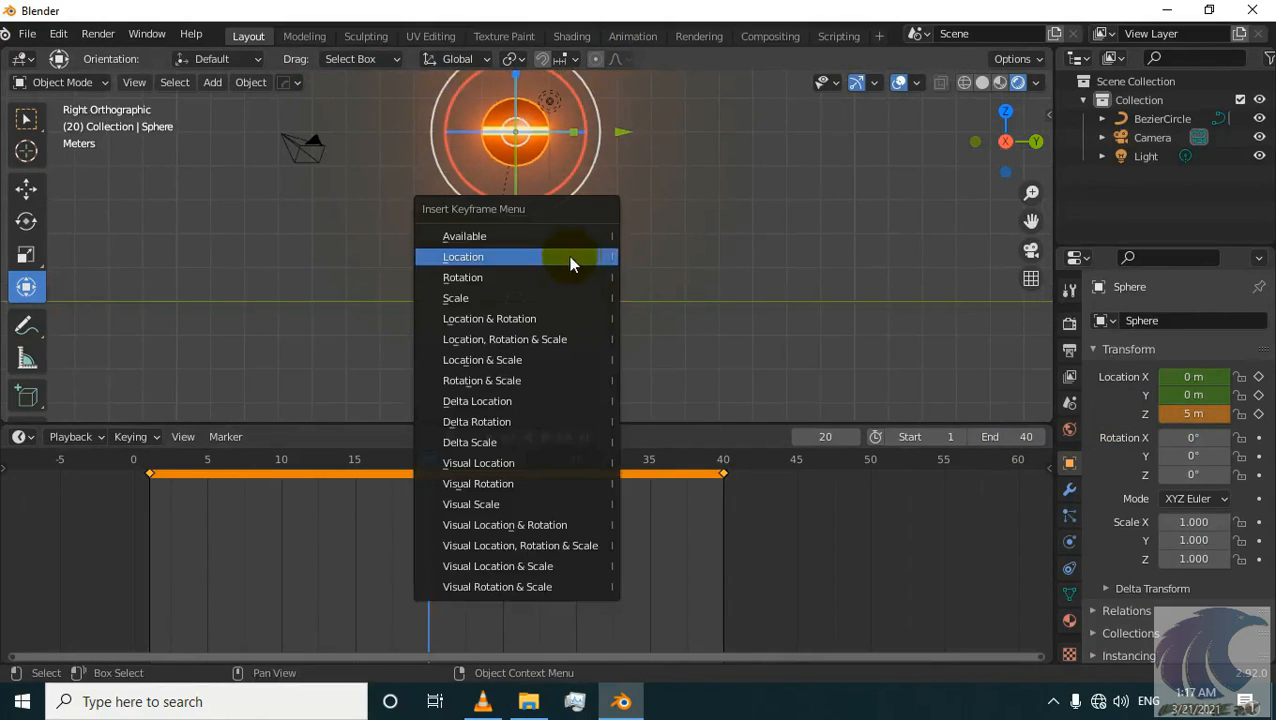
click(559, 253)
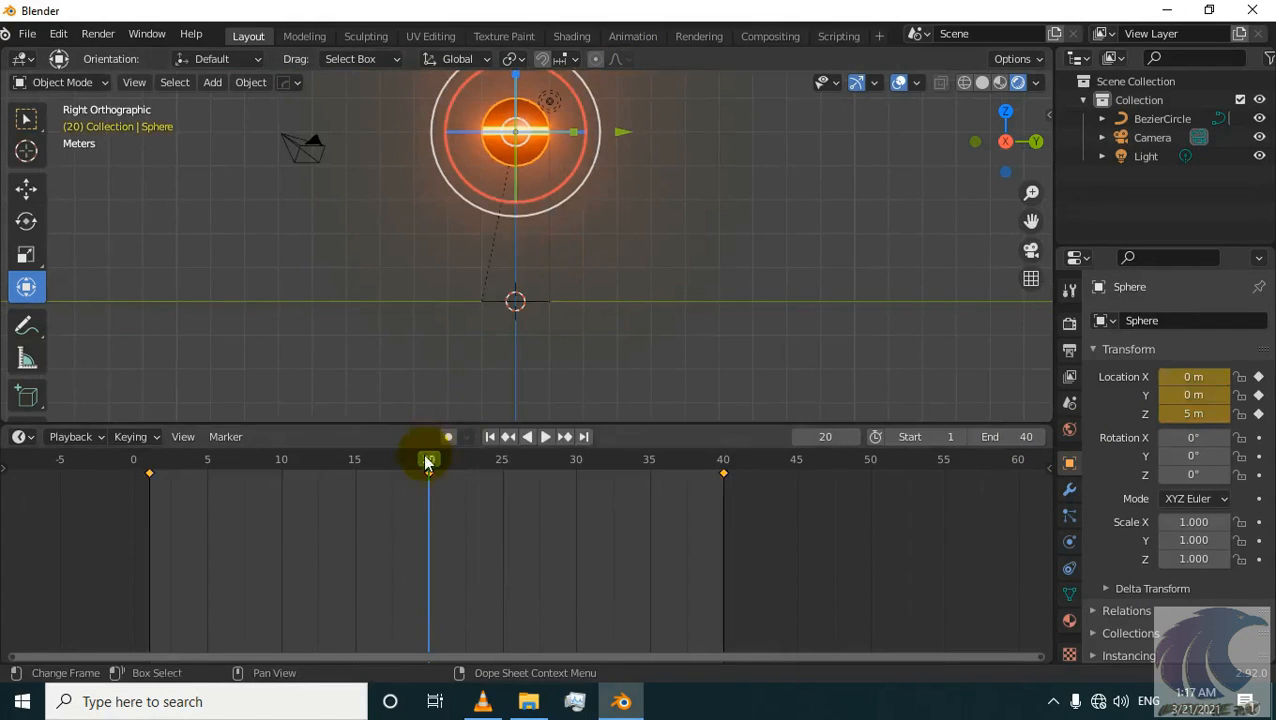
drag(432, 463, 252, 466)
key(ctrl+z)
key(a)
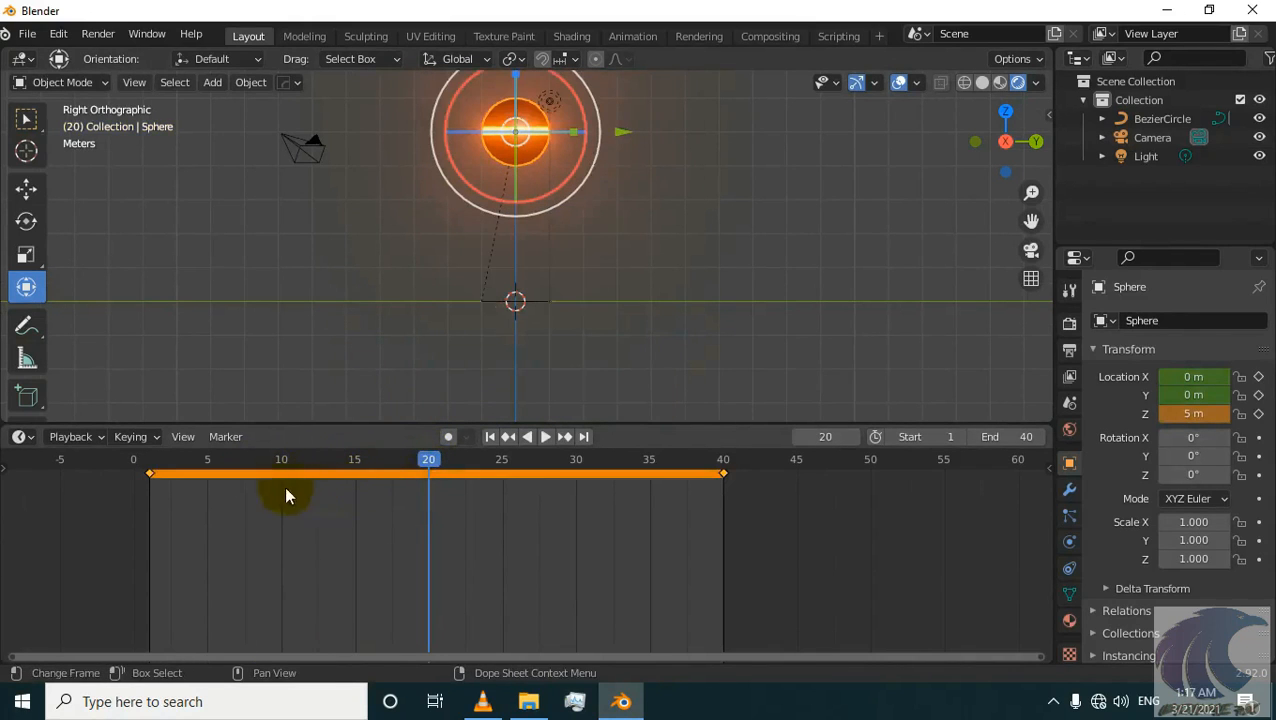
- Return to frame 20, set the sphere's Z location to 5 m and insert a Location keyframe there
drag(417, 455, 166, 472)
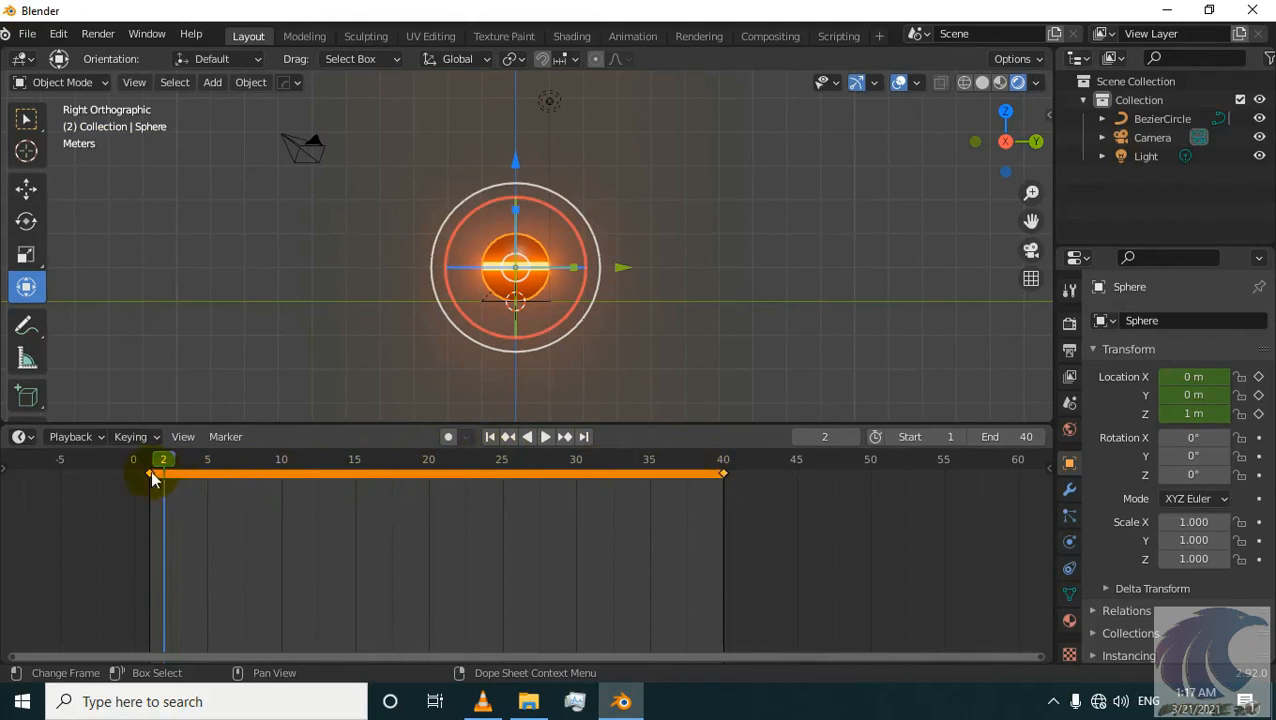
drag(222, 475, 428, 488)
click(1193, 413)
text(5)
key(Return)
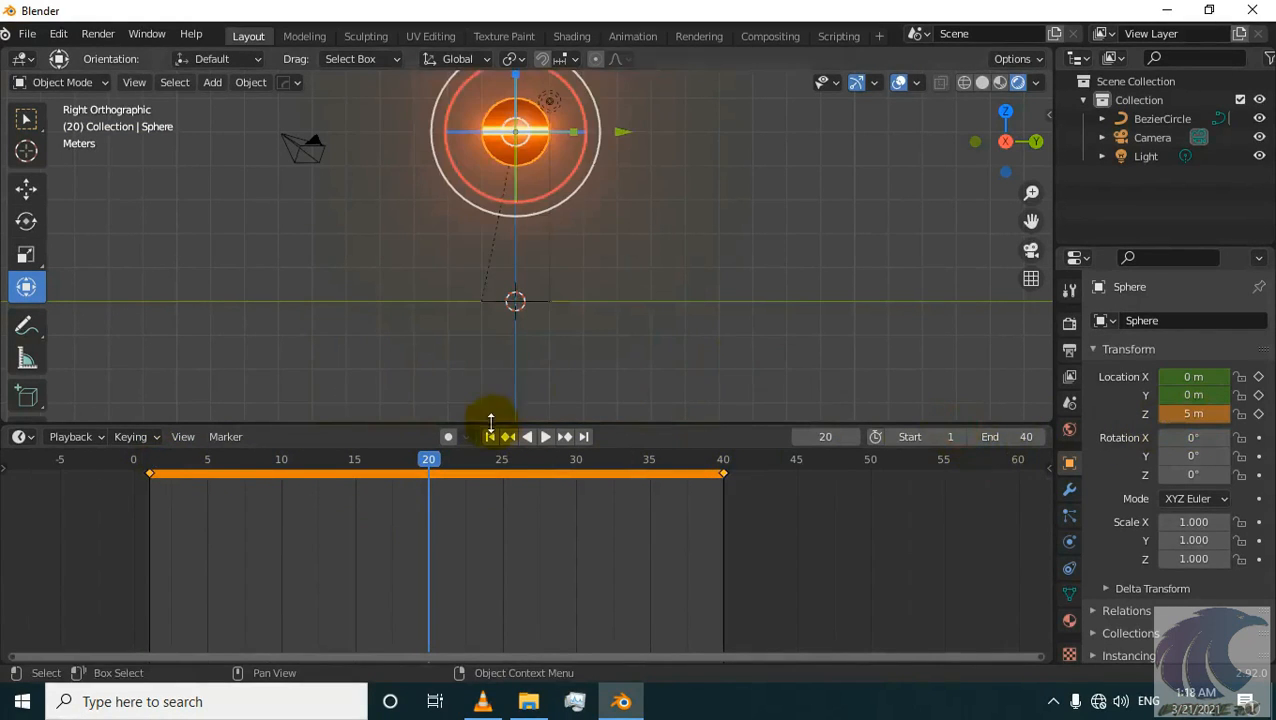
key(i)
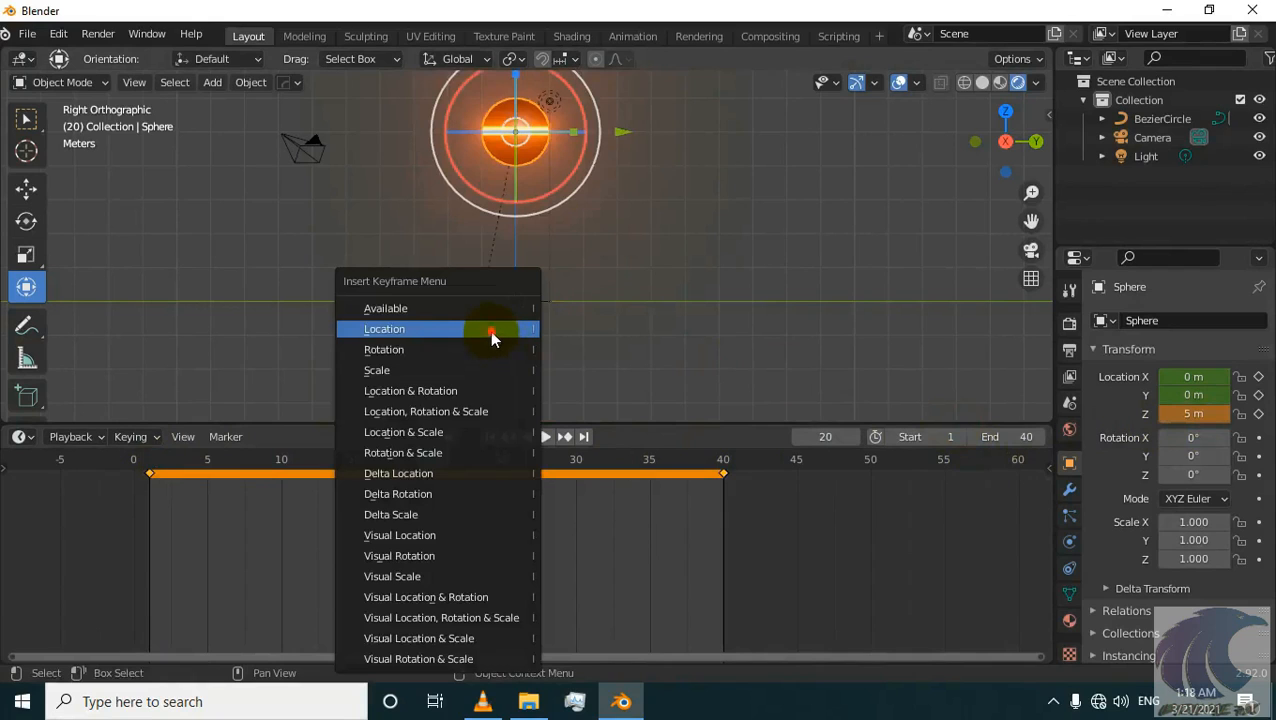
click(489, 330)
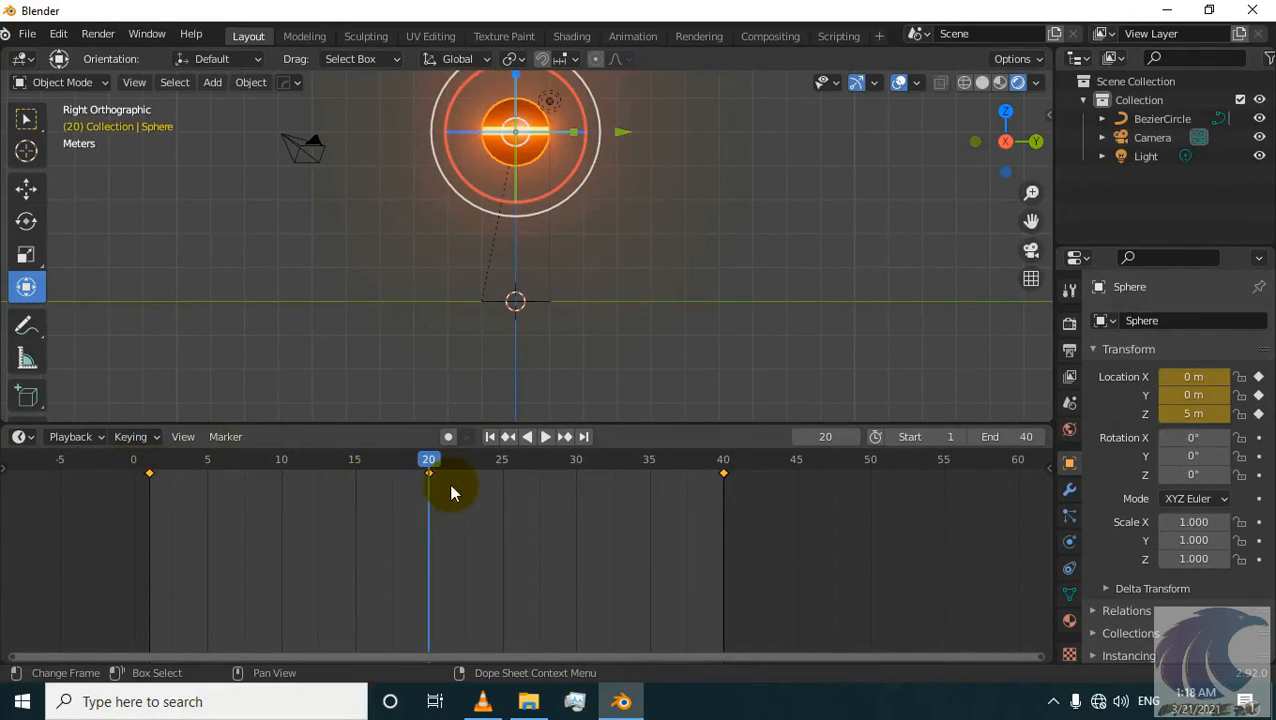
- Scrub and play the animation between frames 1 and 40 to check the sphere's bounce, ending on frame 1
key(ctrl+shift+space)
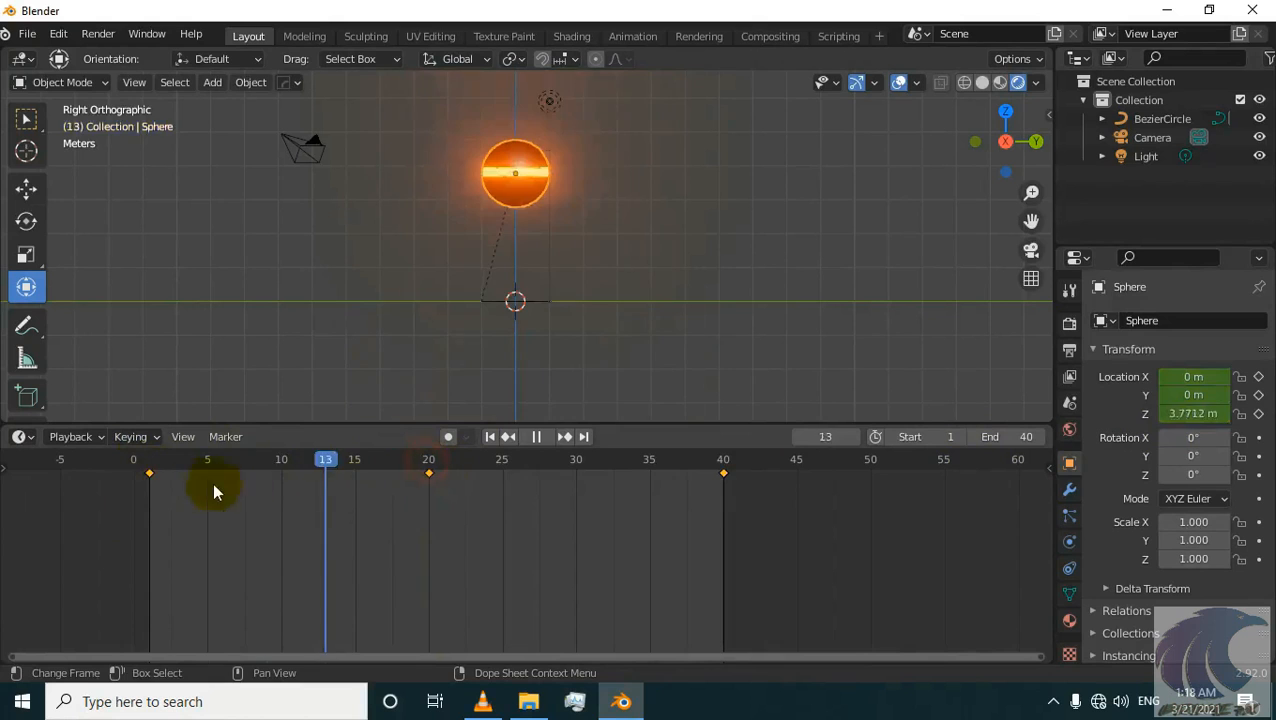
drag(152, 484, 724, 475)
shift+middle_drag(630, 340, 637, 408)
key(ctrl+shift+space)
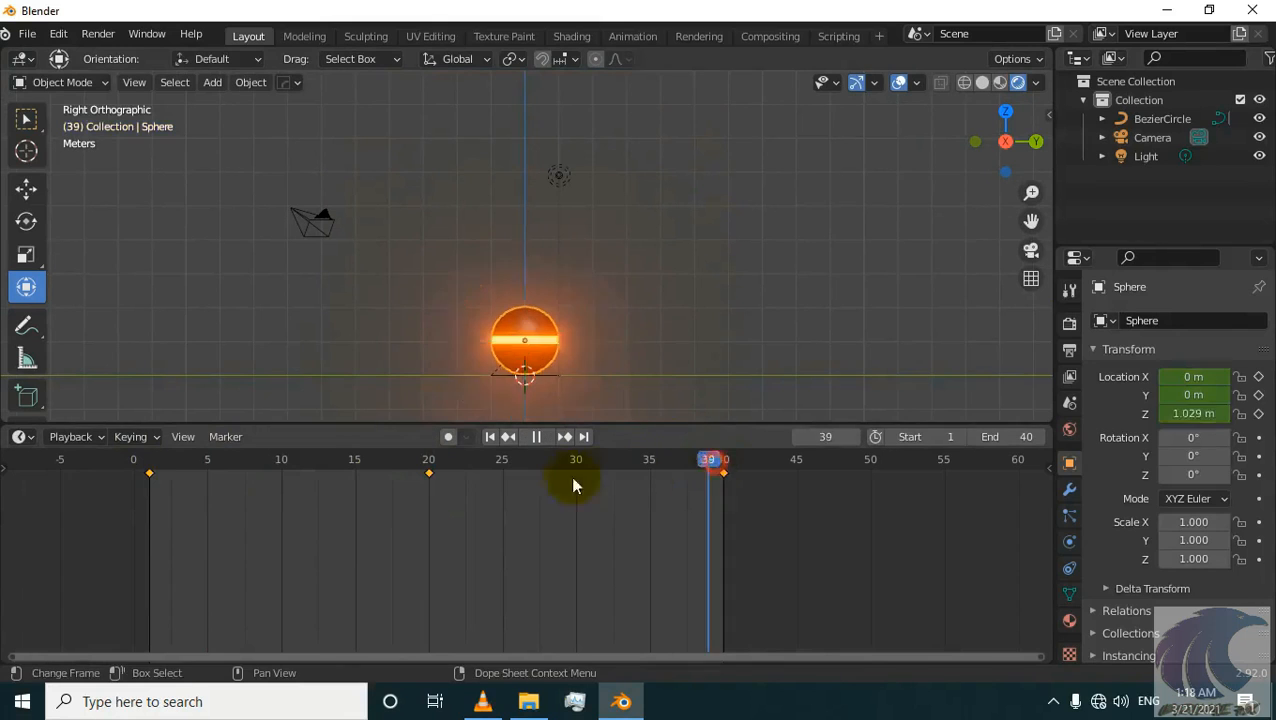
drag(171, 495, 148, 497)
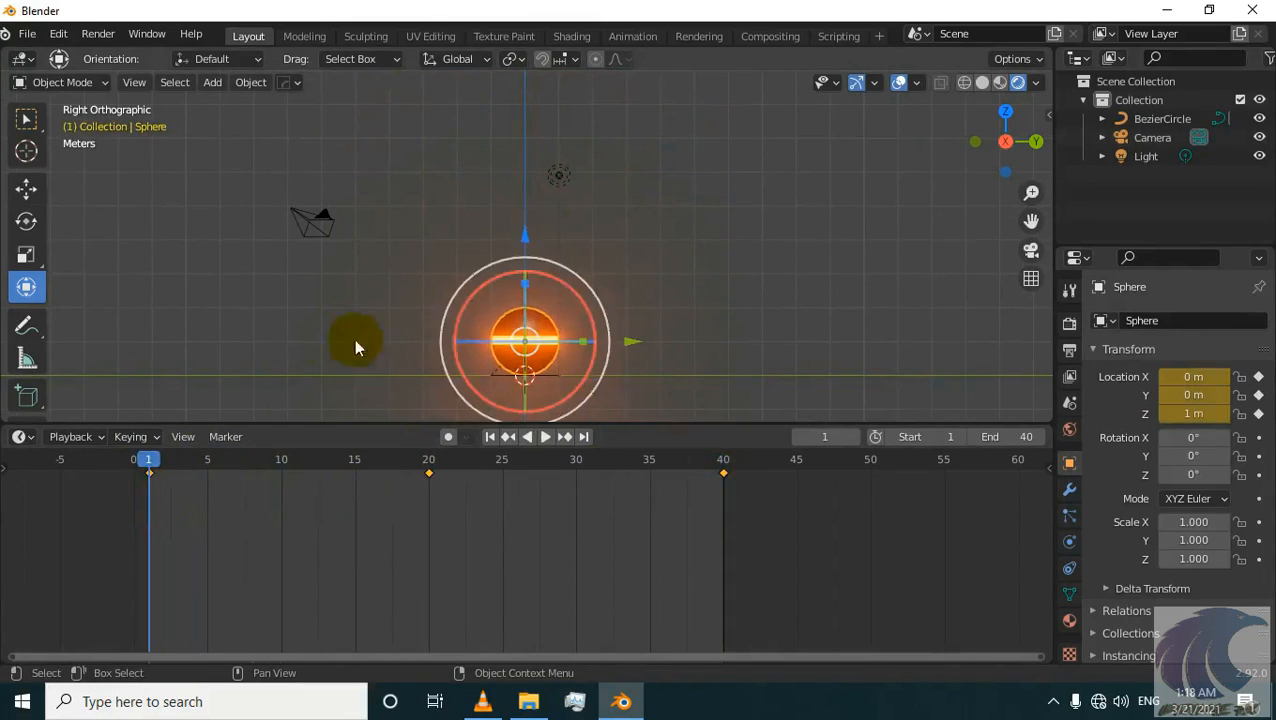
key(space)
scroll(541, 336, up, 2)
shift+middle_drag(541, 350, 535, 268)
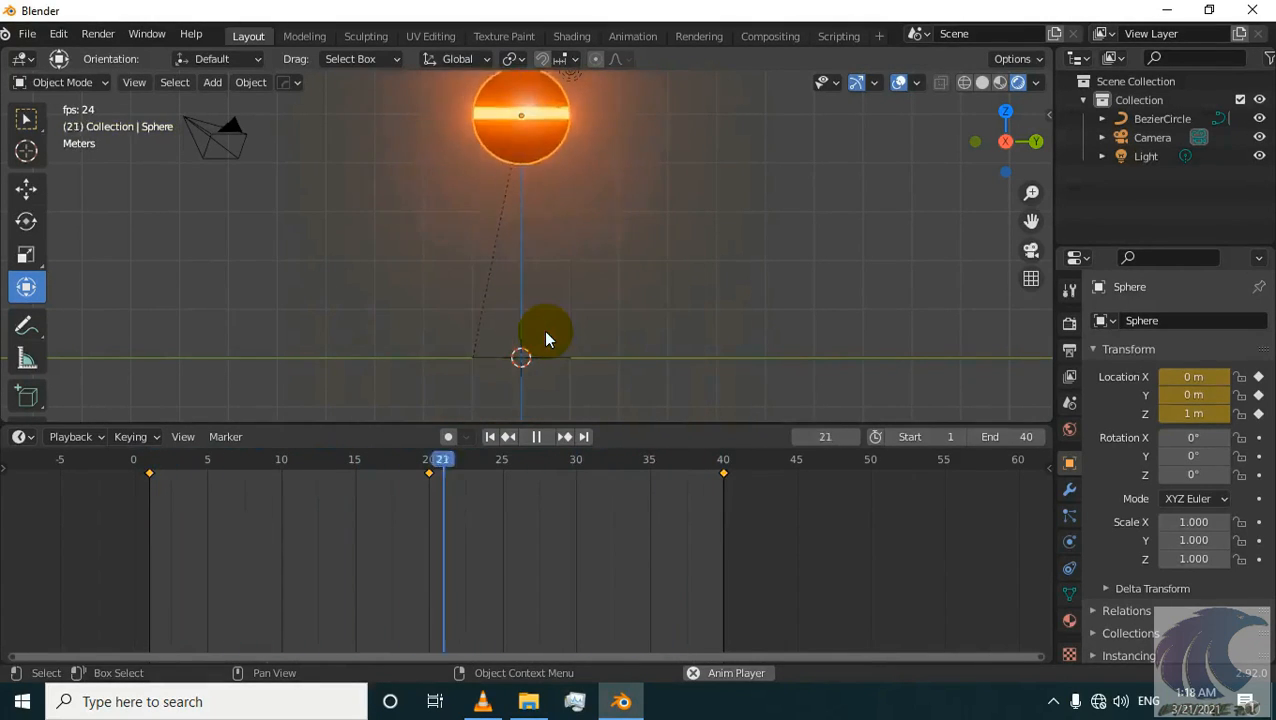
key(space)
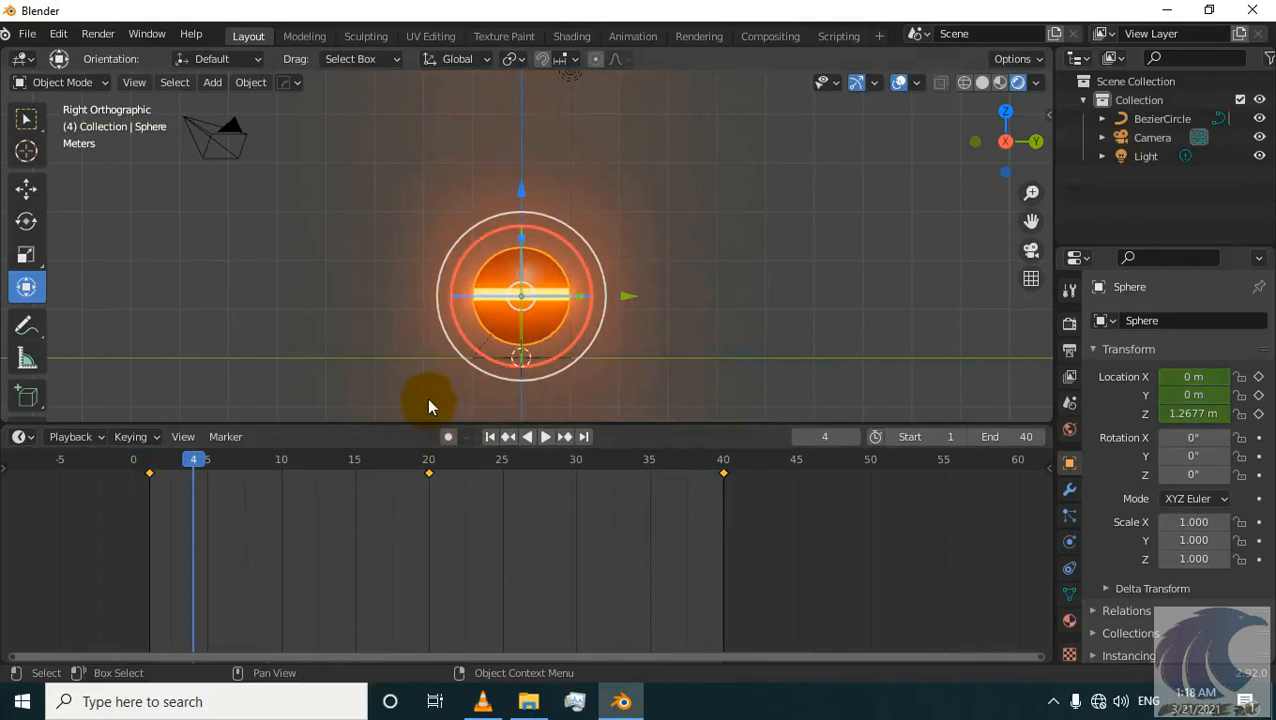
drag(193, 481, 148, 478)
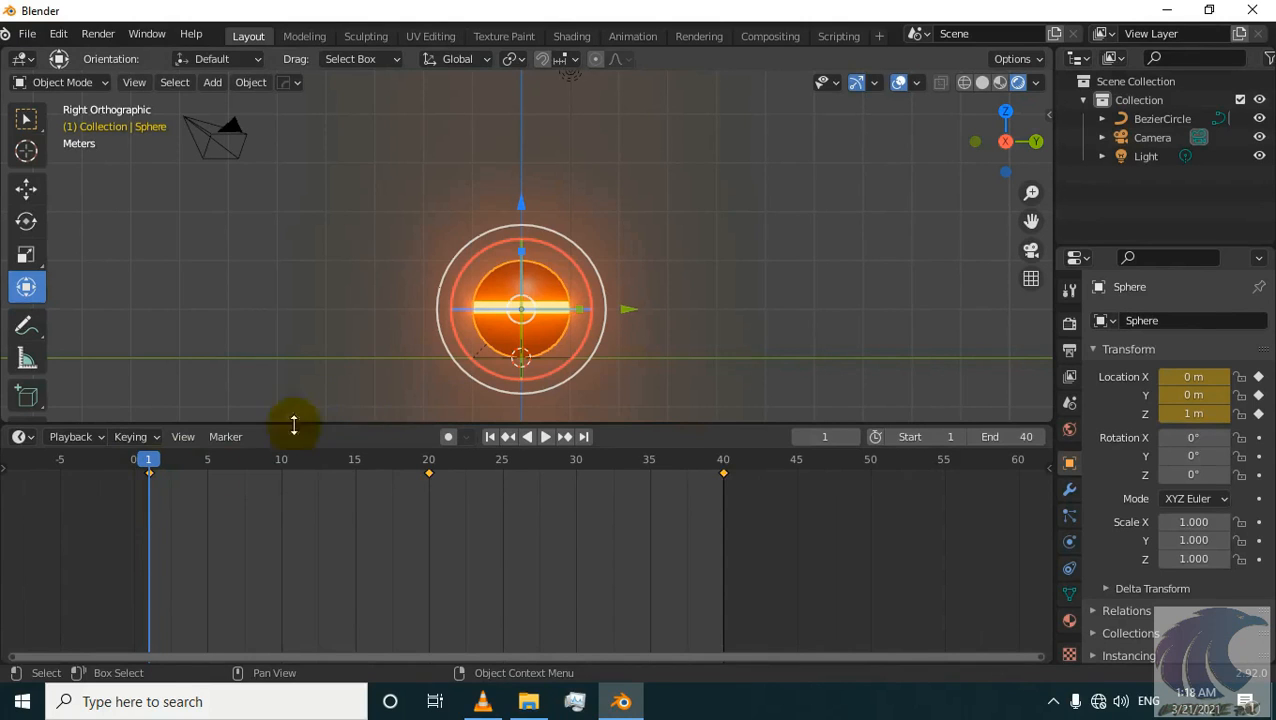
key(space)
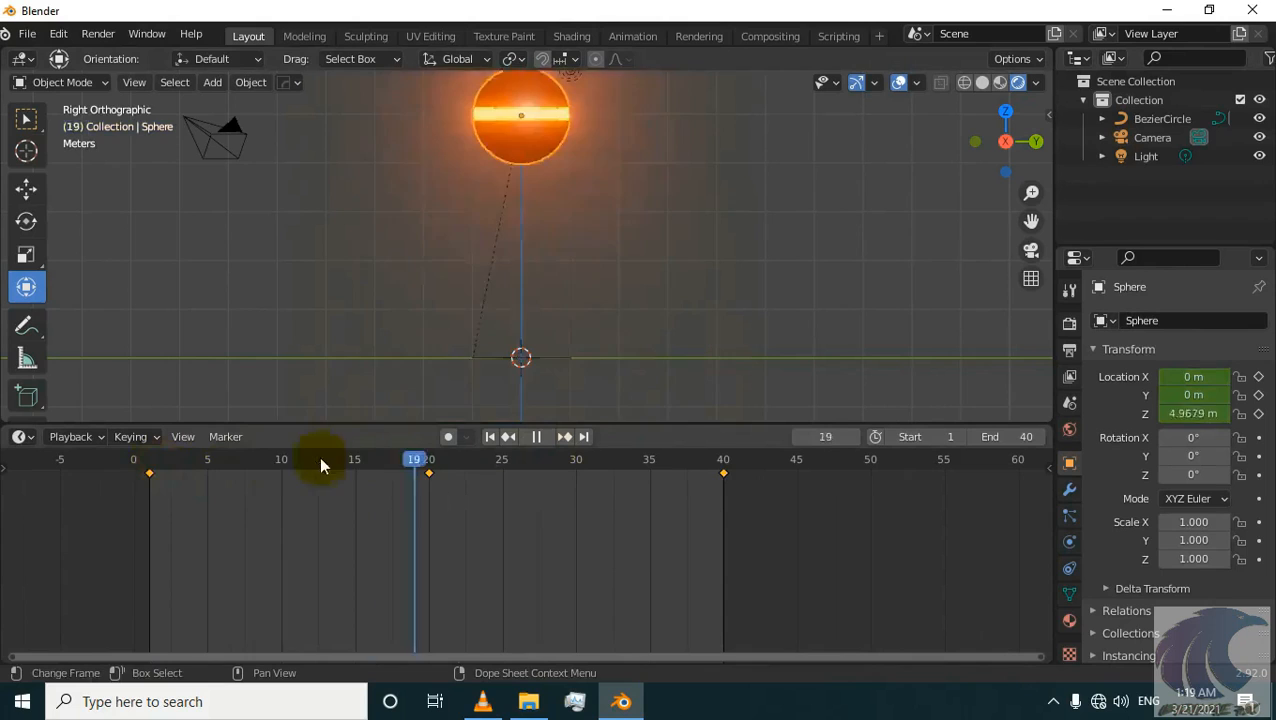
key(space)
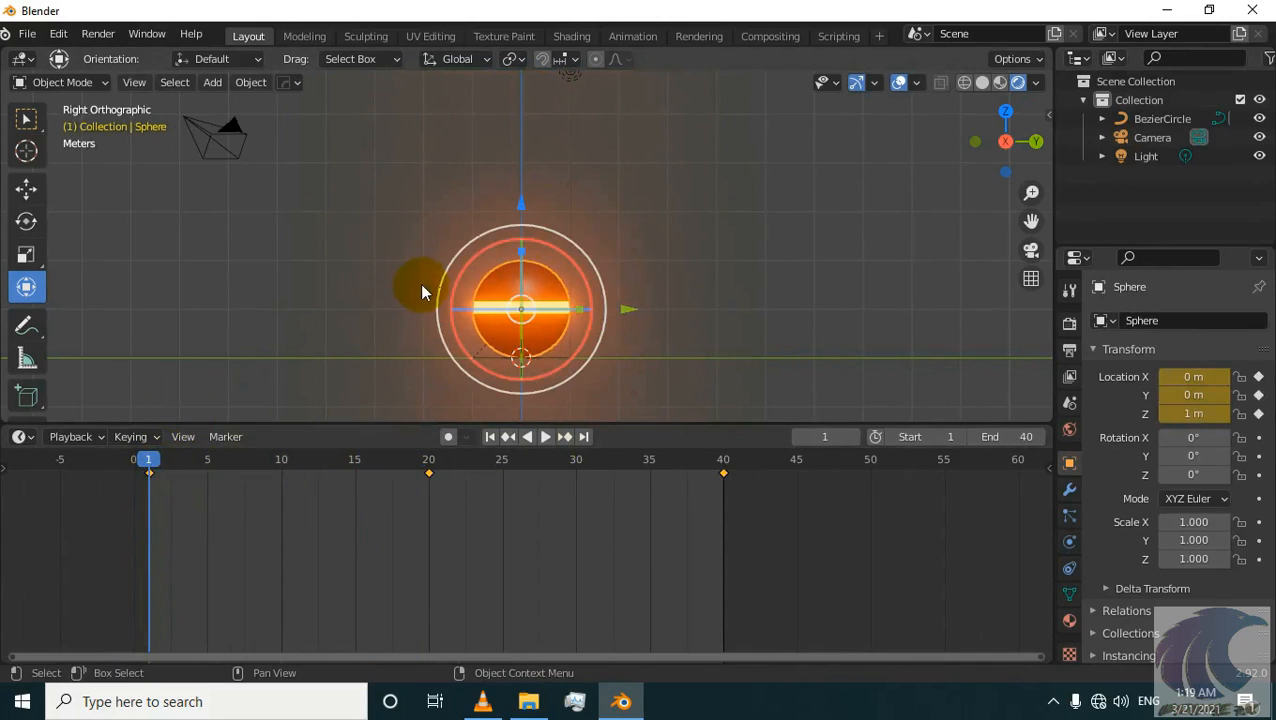
- Replace the timeline with the Graph Editor, hide the sphere's X and Y Location curves and select the Z Location channel
click(22, 437)
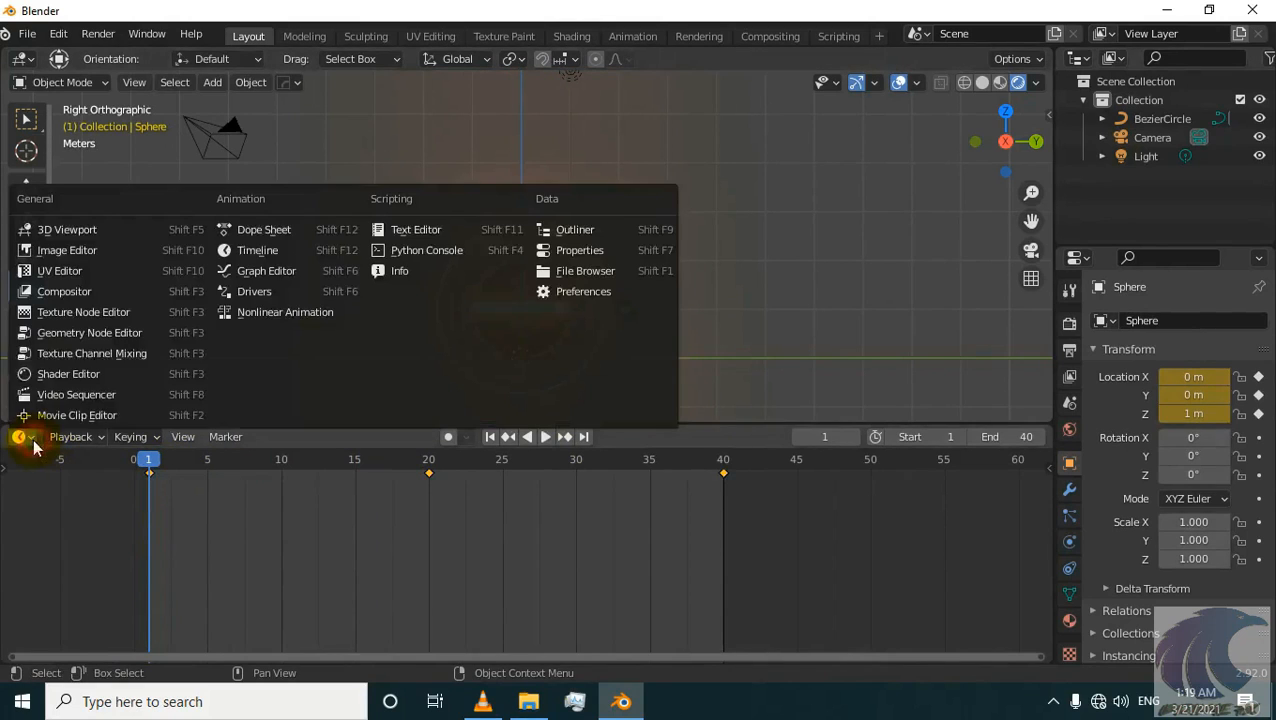
click(263, 270)
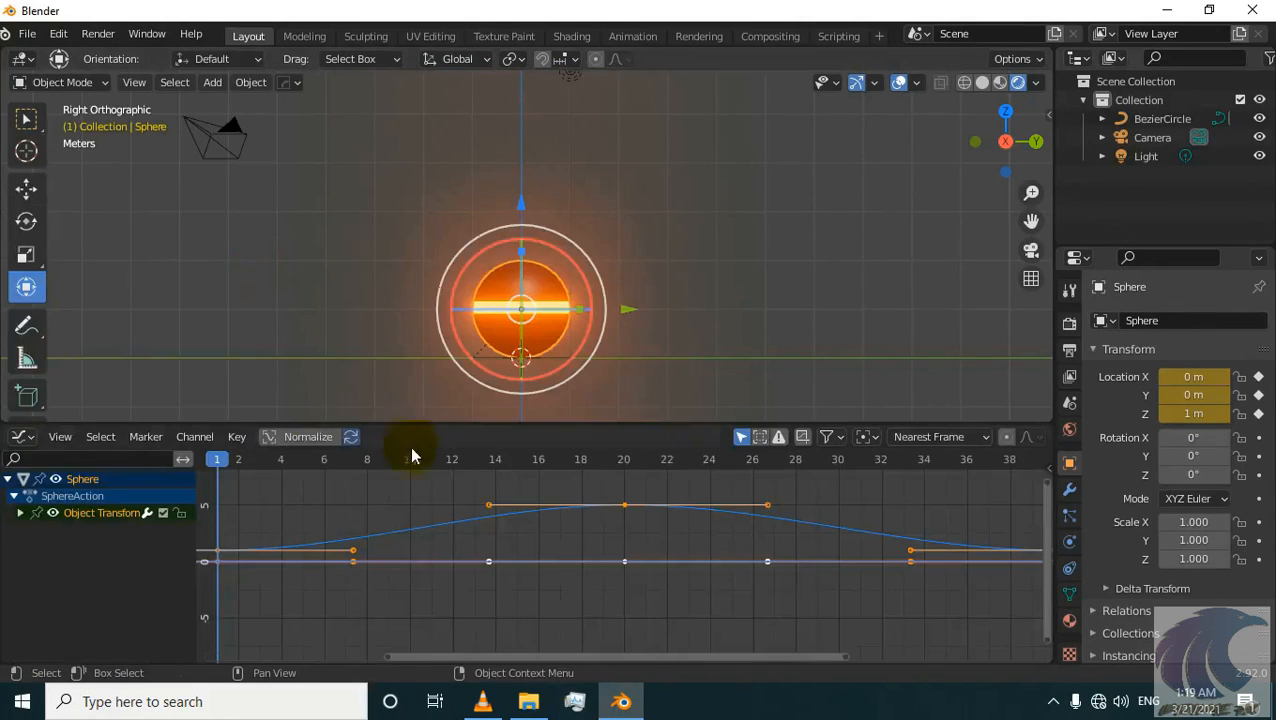
click(19, 514)
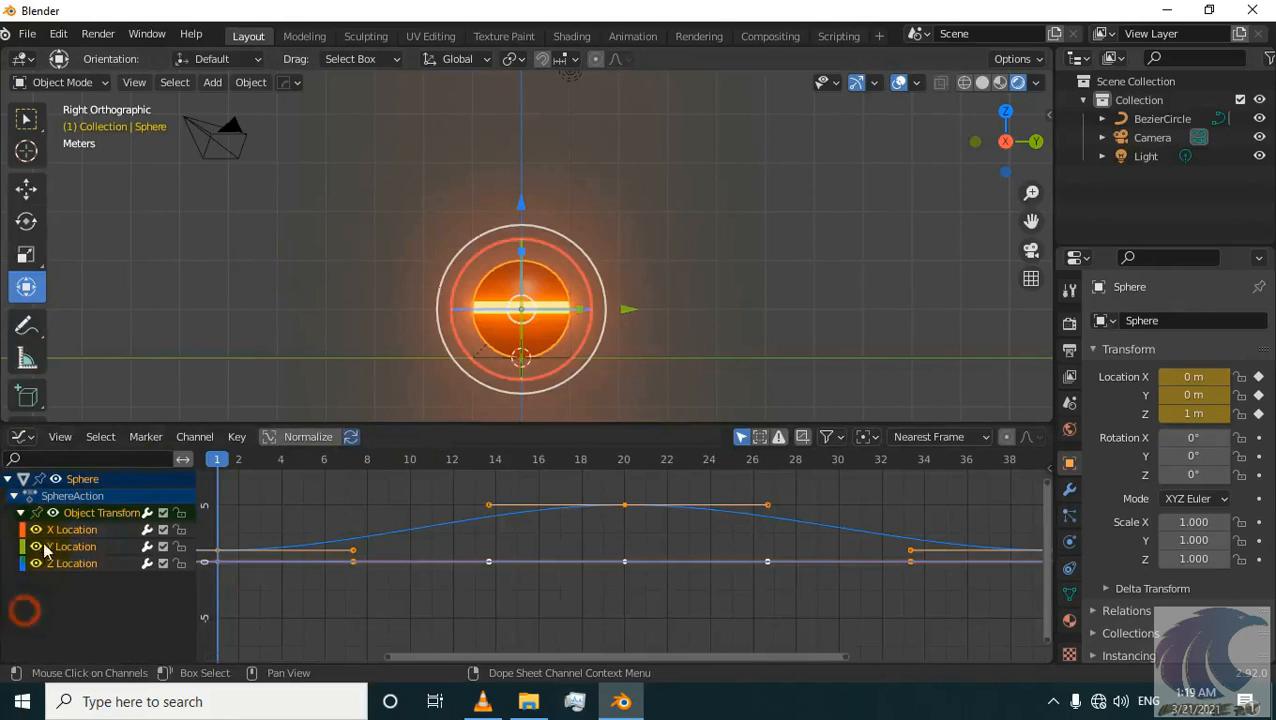
click(38, 532)
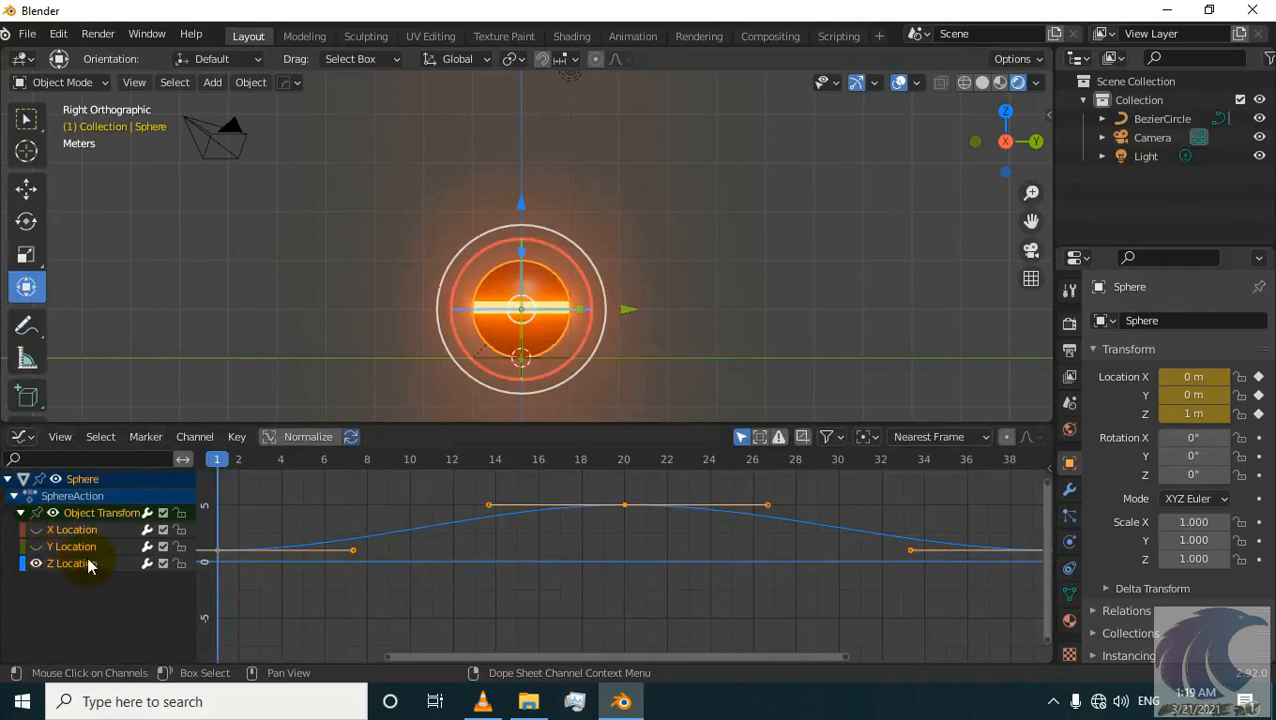
click(85, 566)
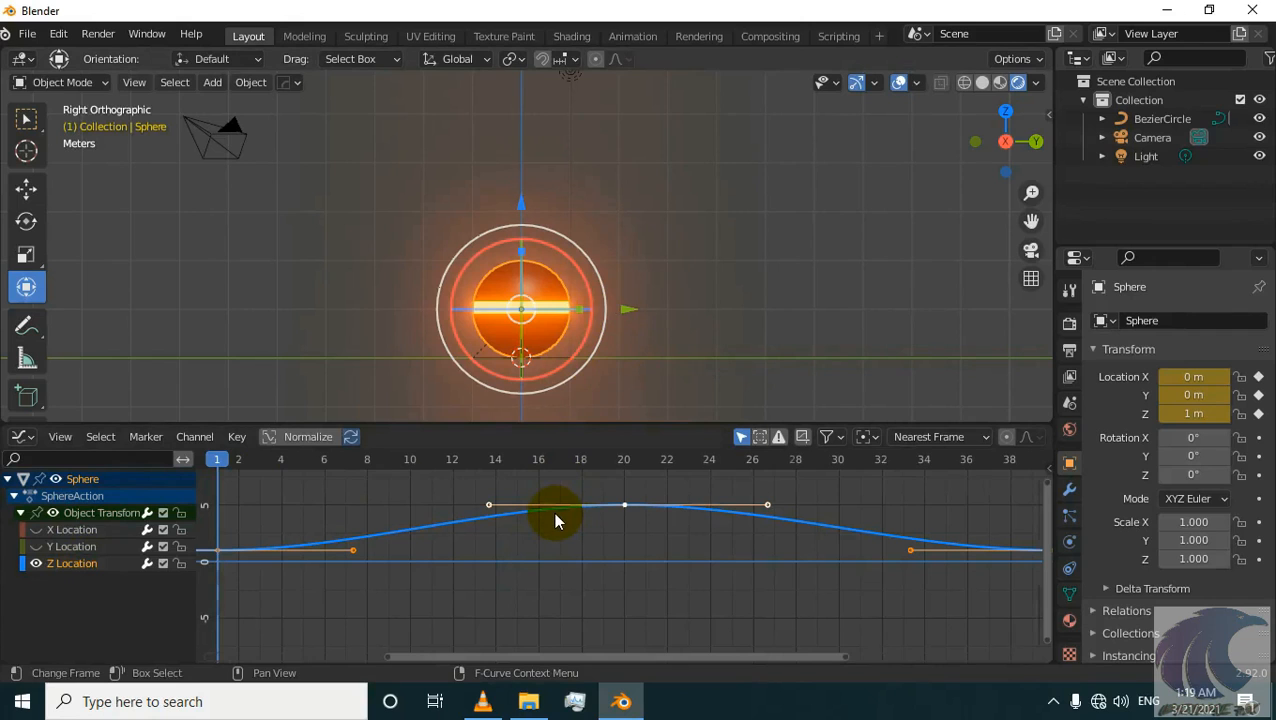
- Examine the shape and handles of the Z Location curve at the keyframes on frames 1, 20 and 40
key(Home)
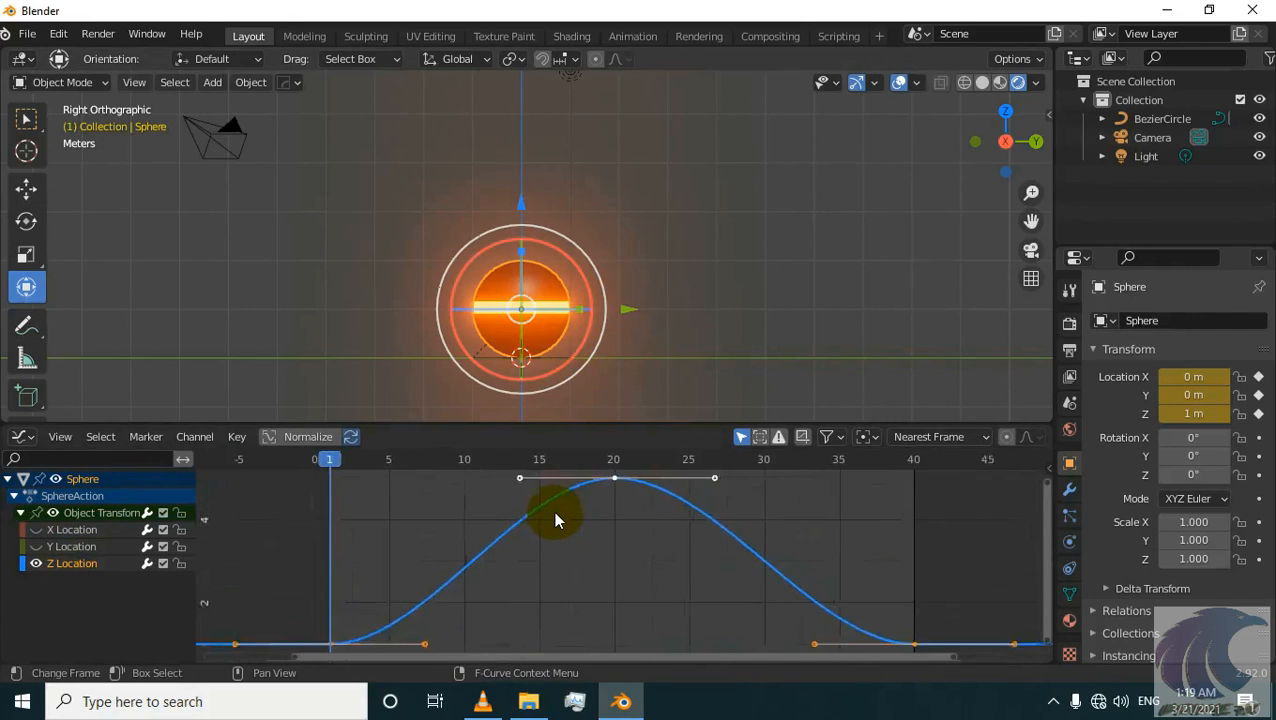
scroll(556, 519, down, 4)
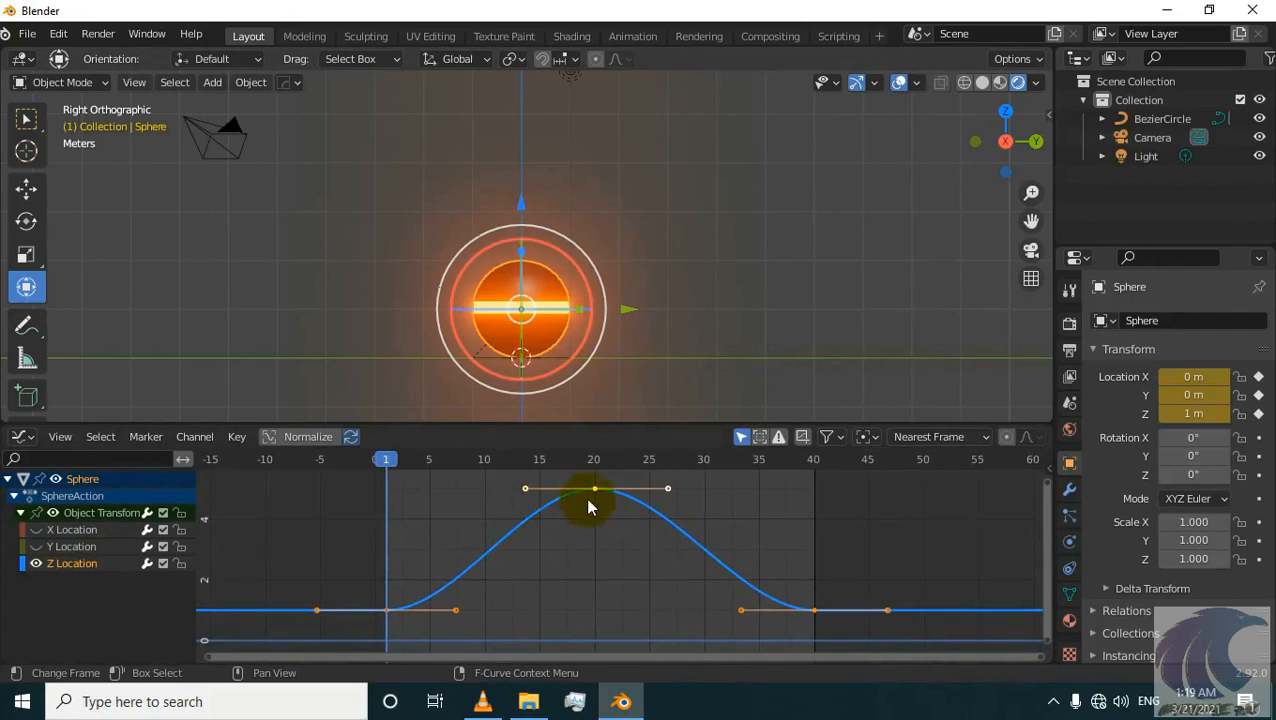
drag(389, 465, 401, 590)
scroll(384, 612, up, 2)
middle_drag(334, 582, 346, 630)
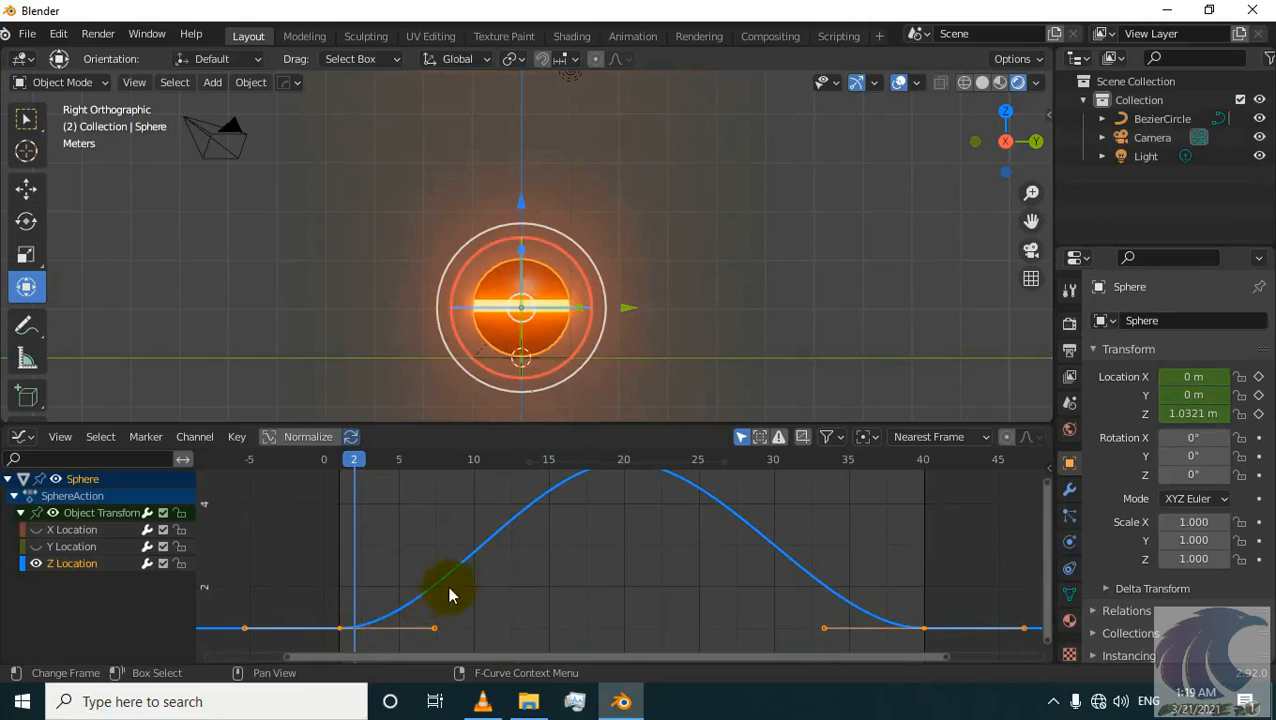
middle_drag(562, 508, 532, 541)
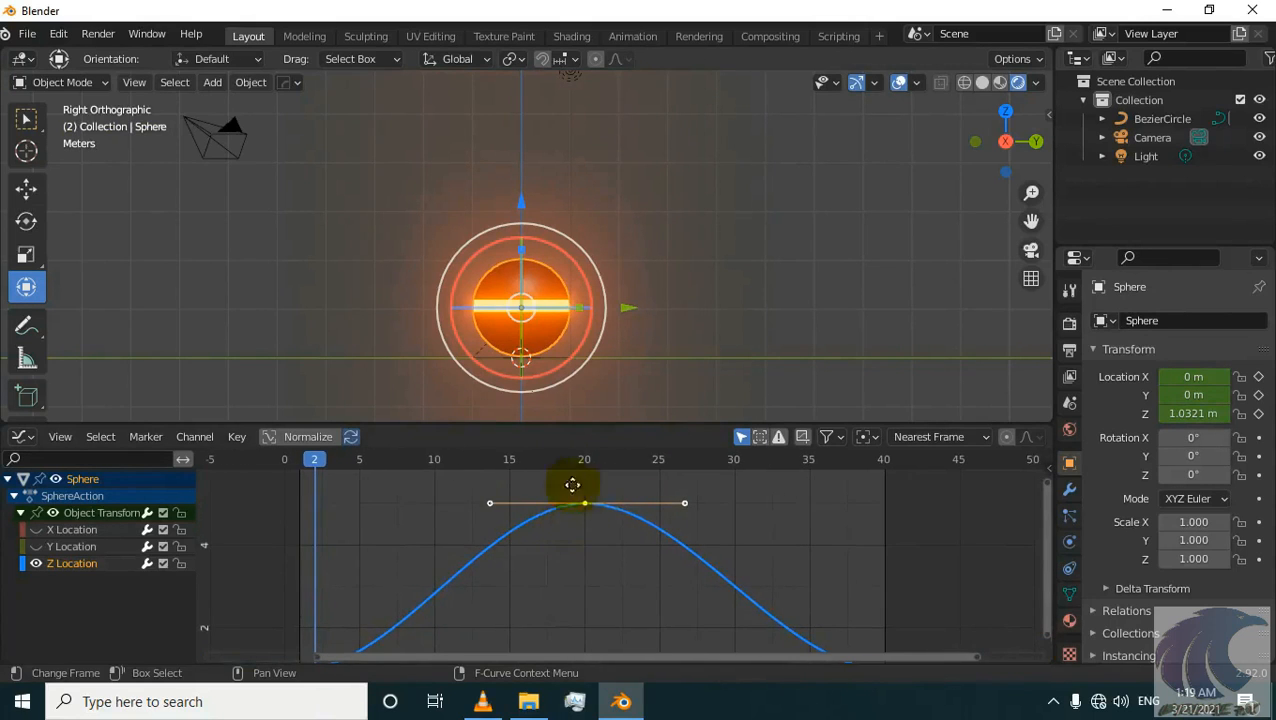
middle_drag(601, 501, 555, 502)
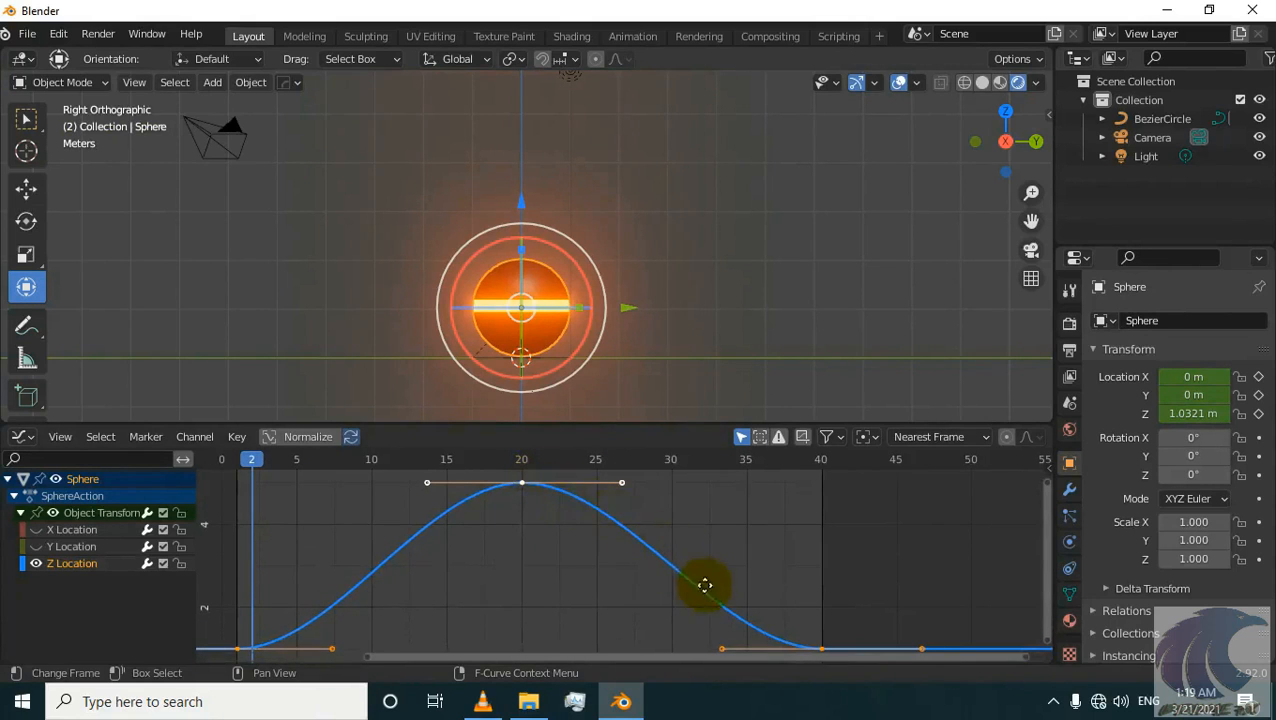
middle_drag(705, 585, 712, 584)
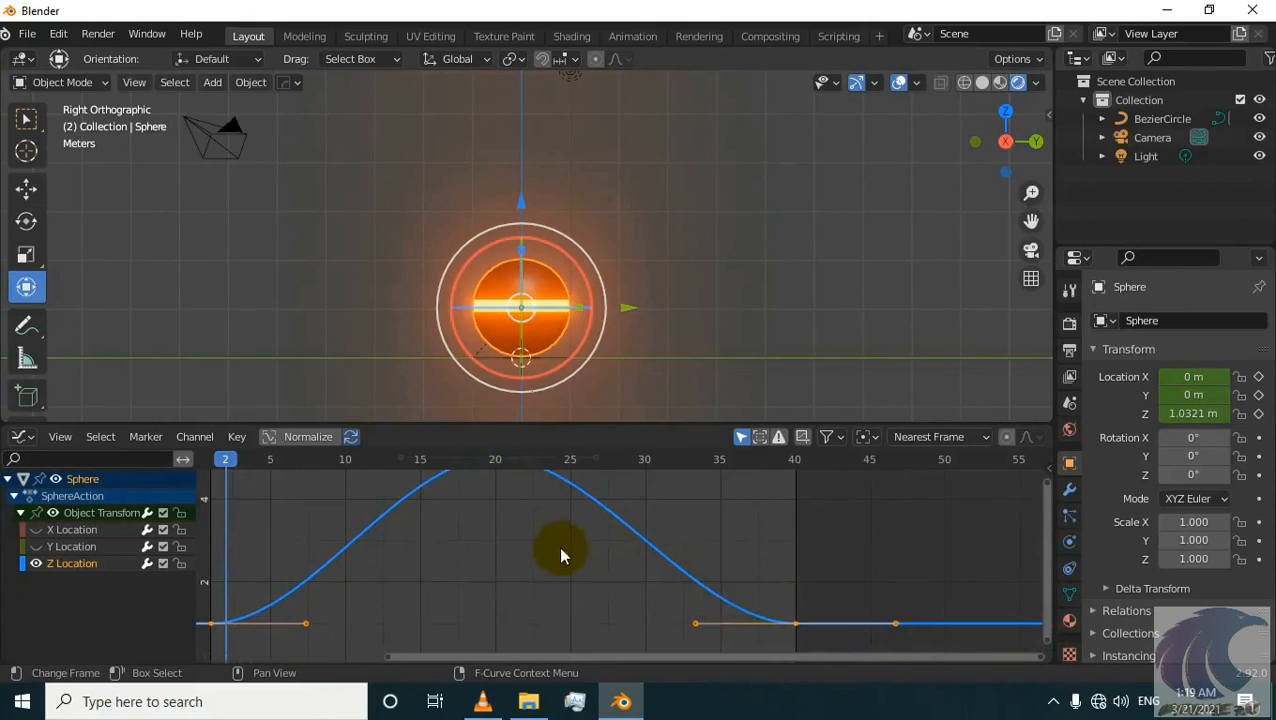
middle_drag(557, 571, 558, 601)
scroll(558, 601, down, 2)
middle_drag(552, 555, 536, 505)
scroll(536, 528, down, 1)
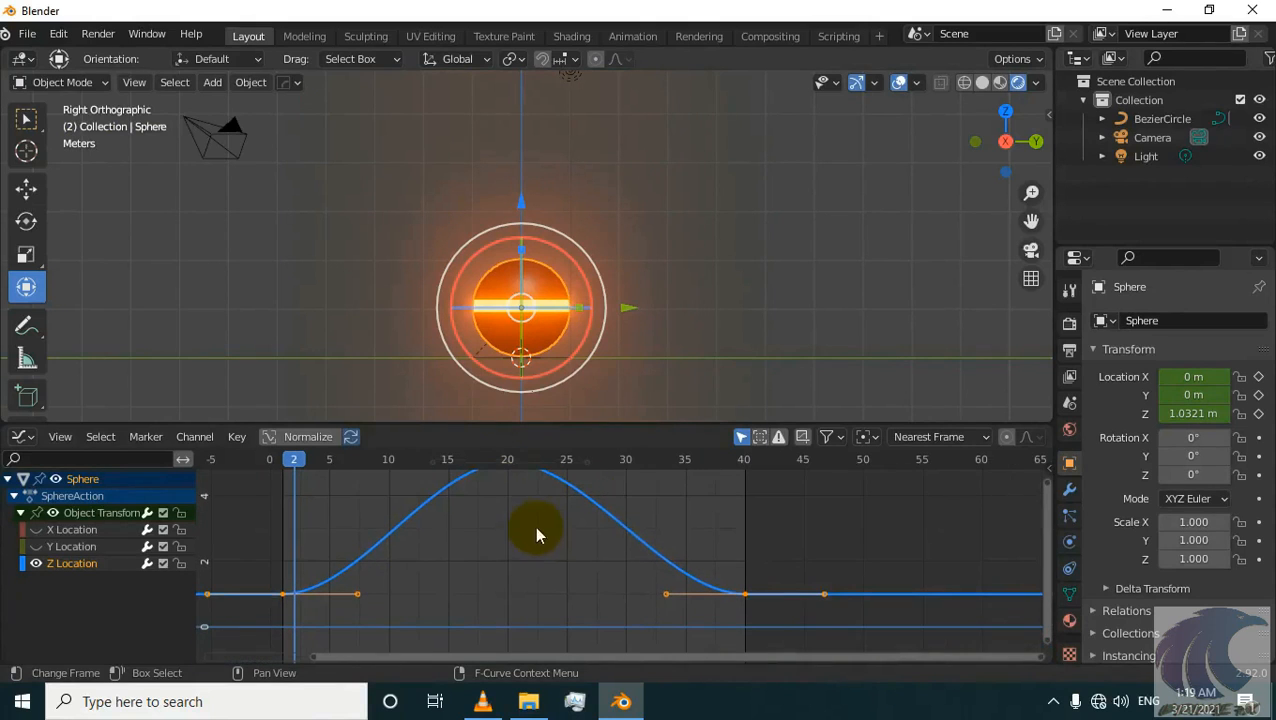
scroll(575, 537, down, 2)
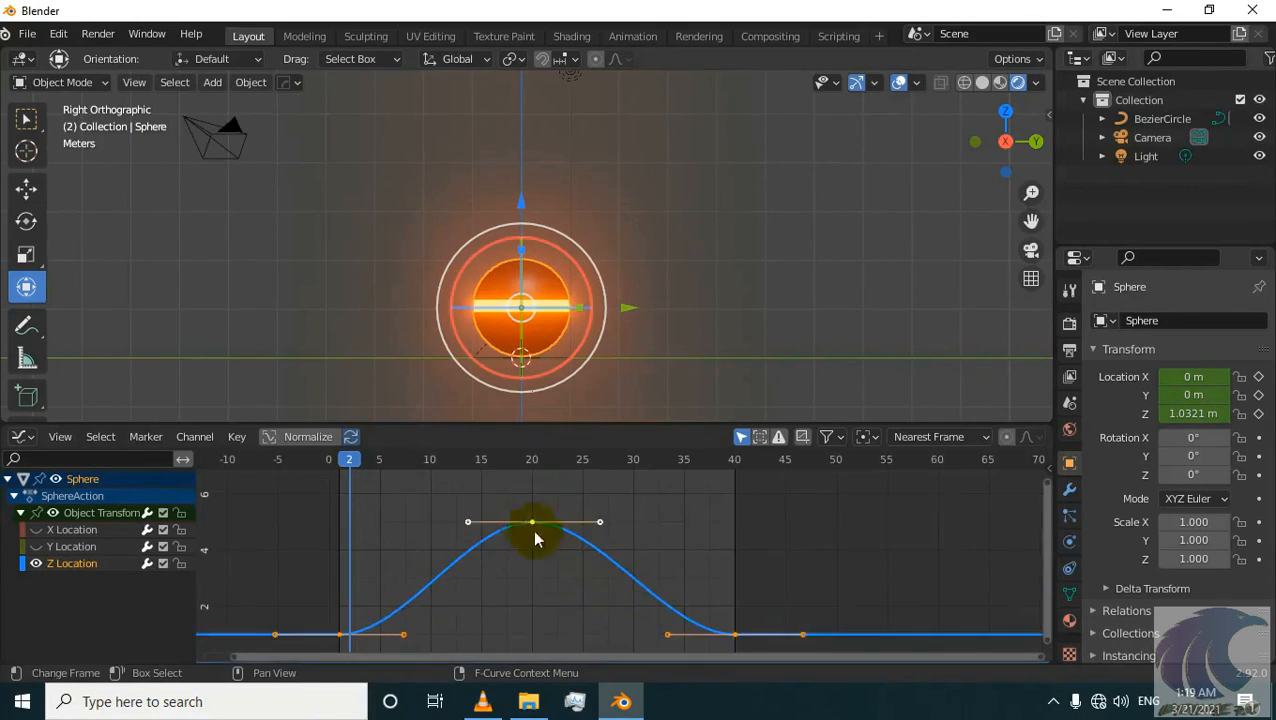
middle_drag(524, 547, 480, 513)
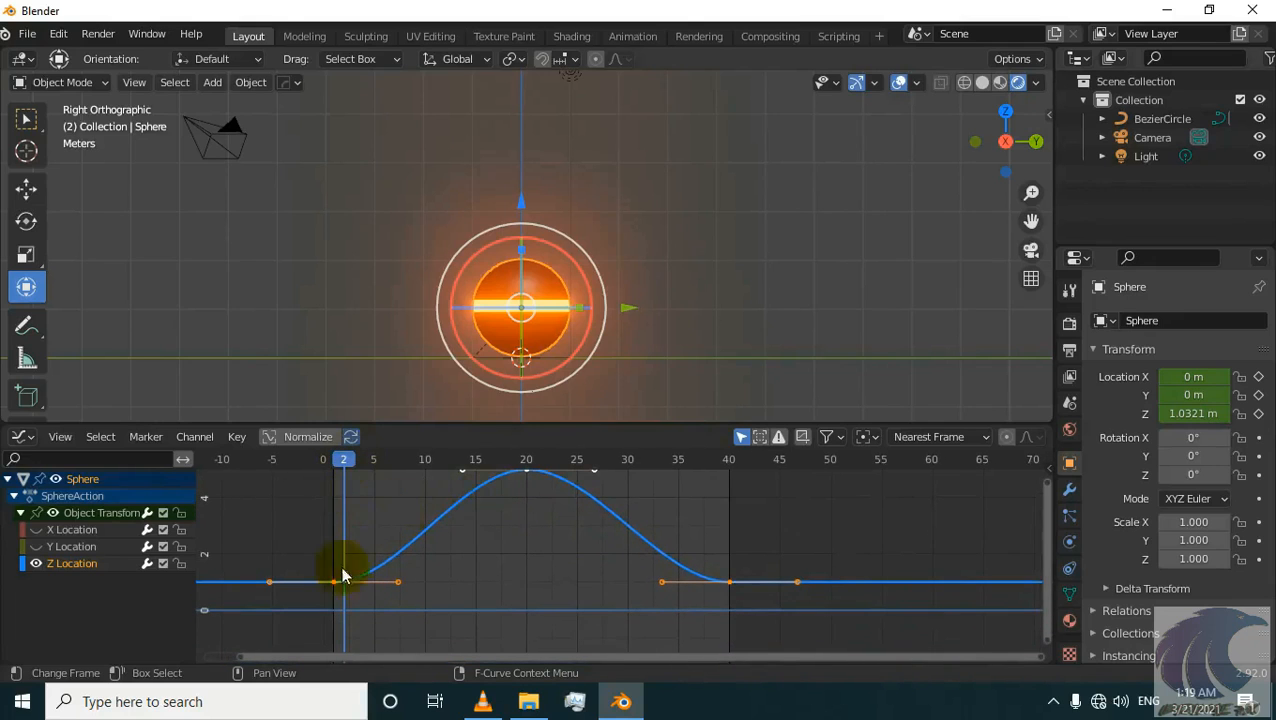
- Deselect all keyframes on the sphere's Z Location curve with a box selection over an empty graph area
middle_drag(350, 600, 370, 544)
scroll(368, 544, up, 2)
drag(375, 541, 364, 587)
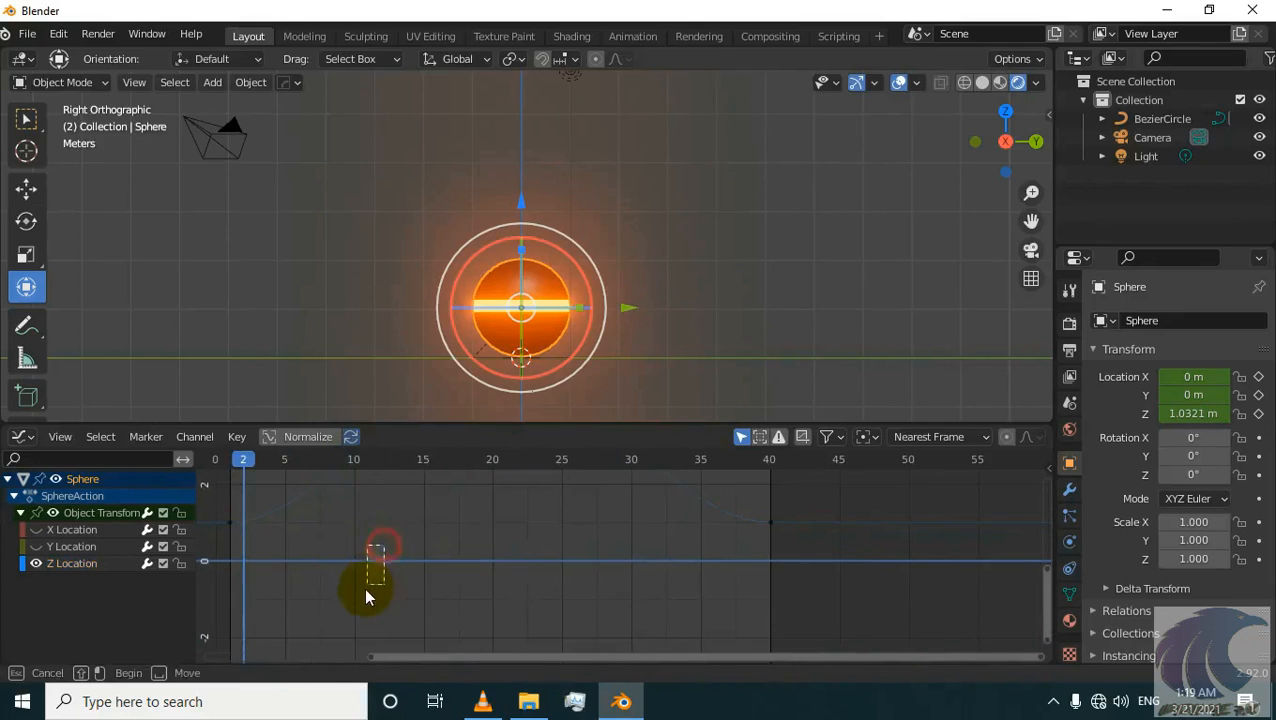
scroll(443, 562, up, 1)
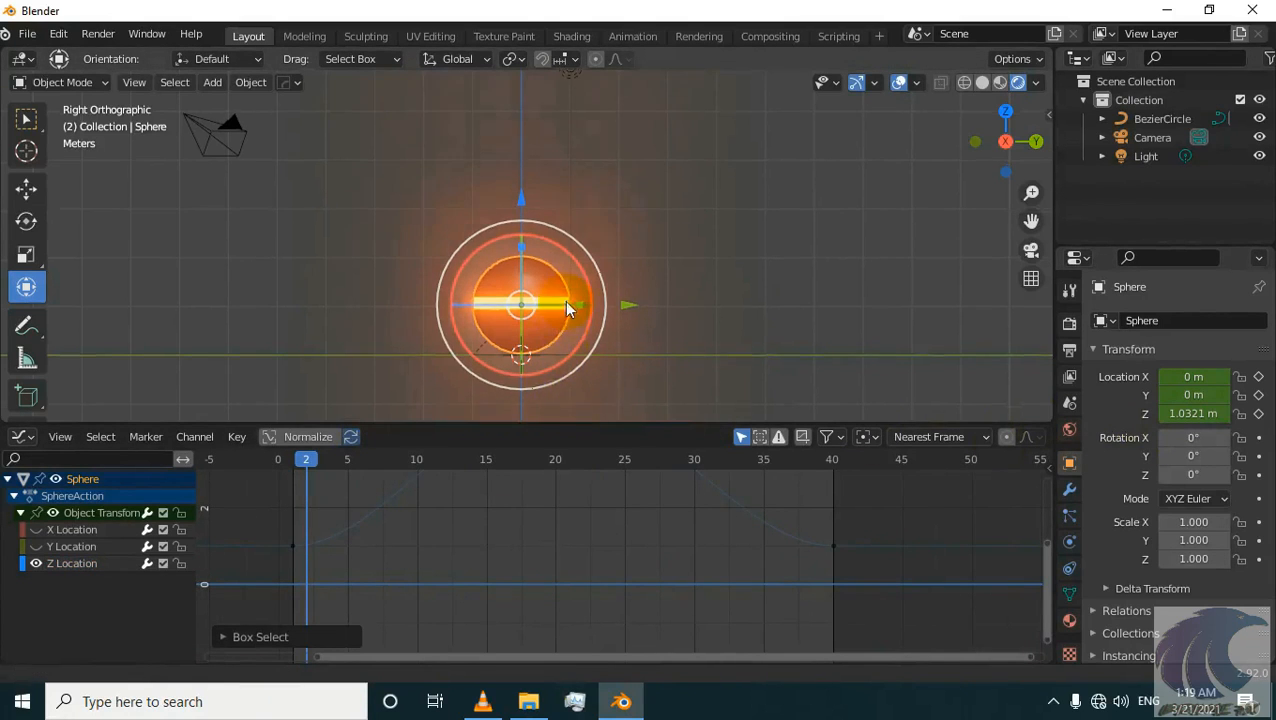
shift+middle_drag(564, 300, 568, 282)
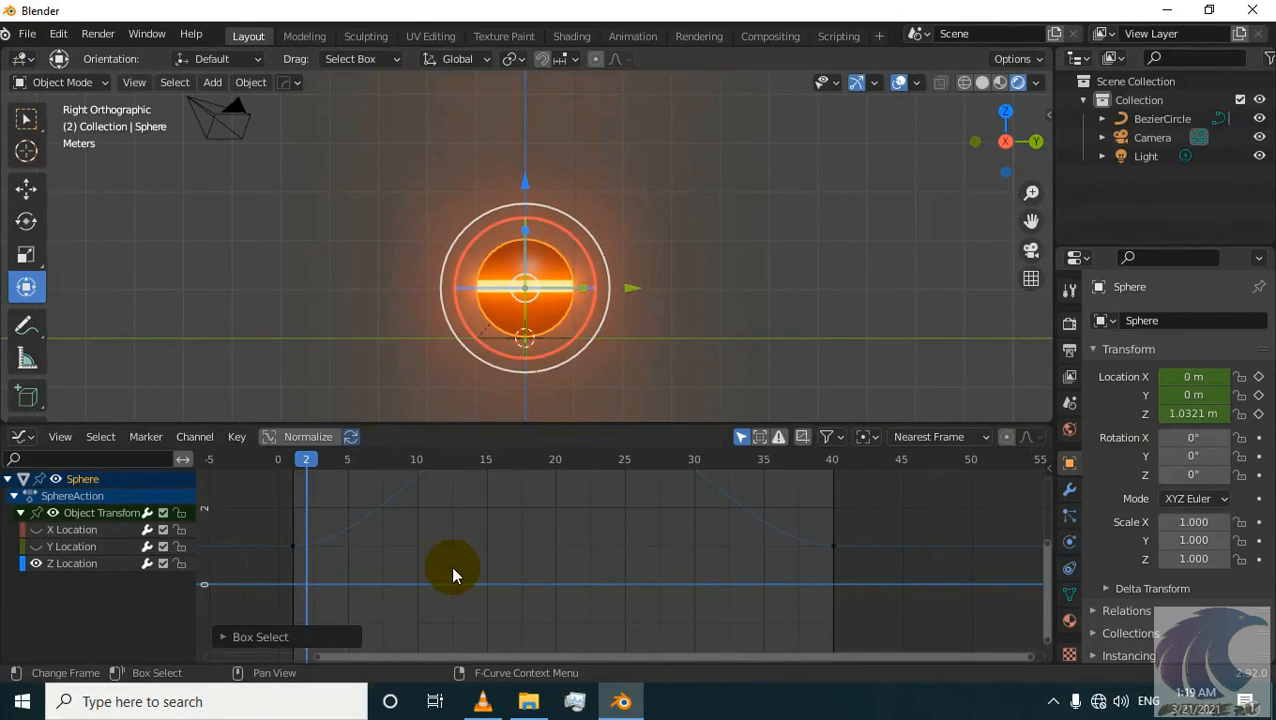
middle_drag(453, 568, 506, 562)
scroll(504, 562, down, 5)
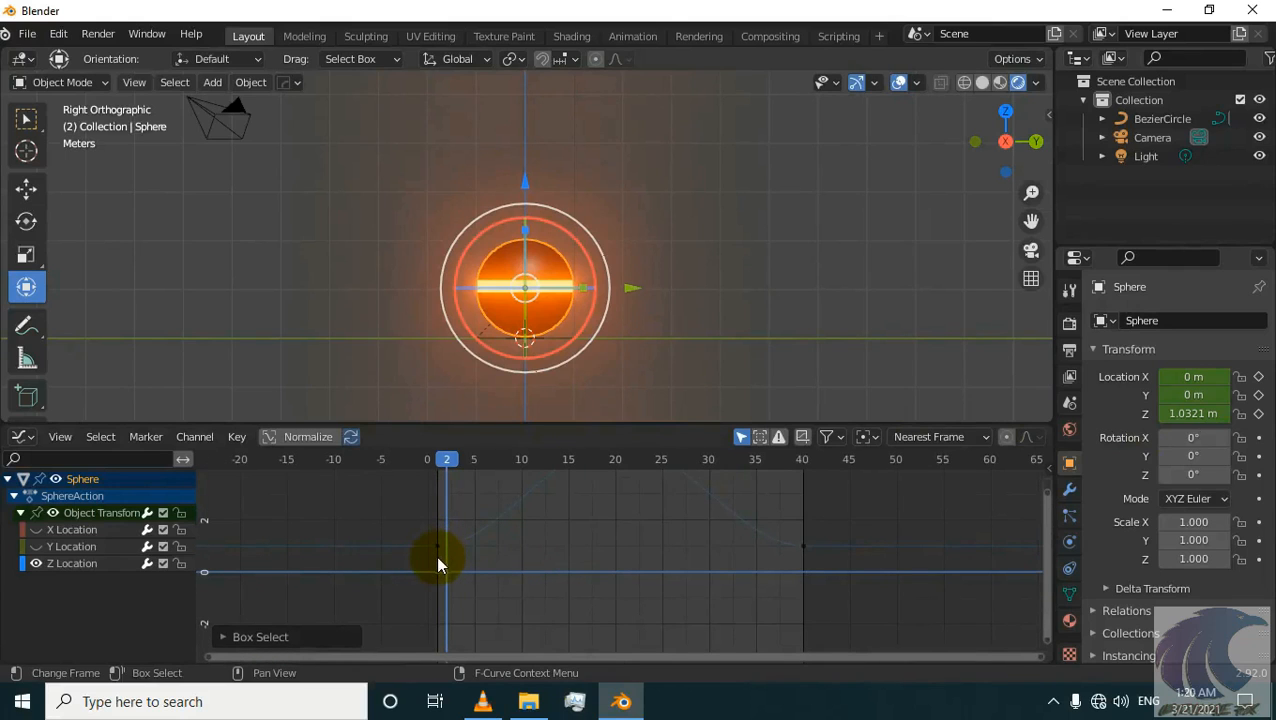
- Select the keyframe on frame 1 of the sphere's Z Location curve with a box selection
scroll(446, 544, up, 1)
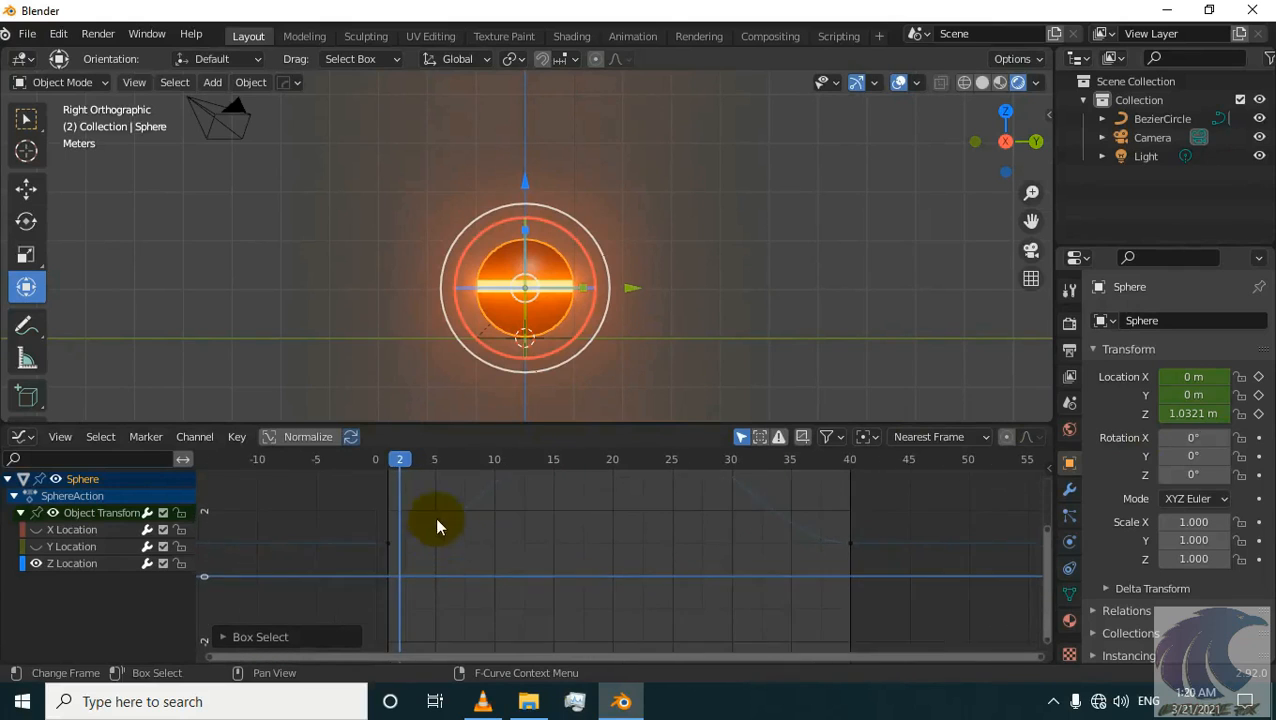
drag(435, 518, 324, 556)
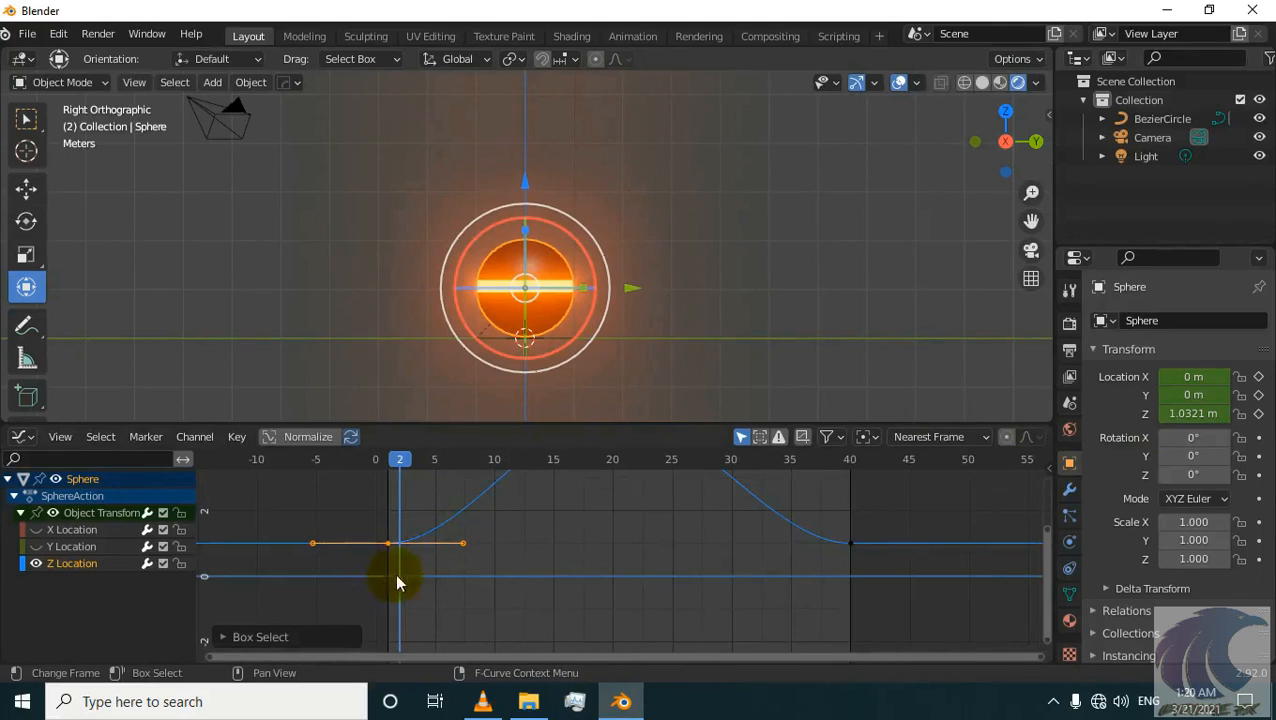
mouse_move(466, 540)
middle_down()
mouse_move(453, 584)
mouse_move(544, 555)
mouse_move(515, 601)
mouse_move(490, 597)
mouse_move(447, 545)
middle_up()
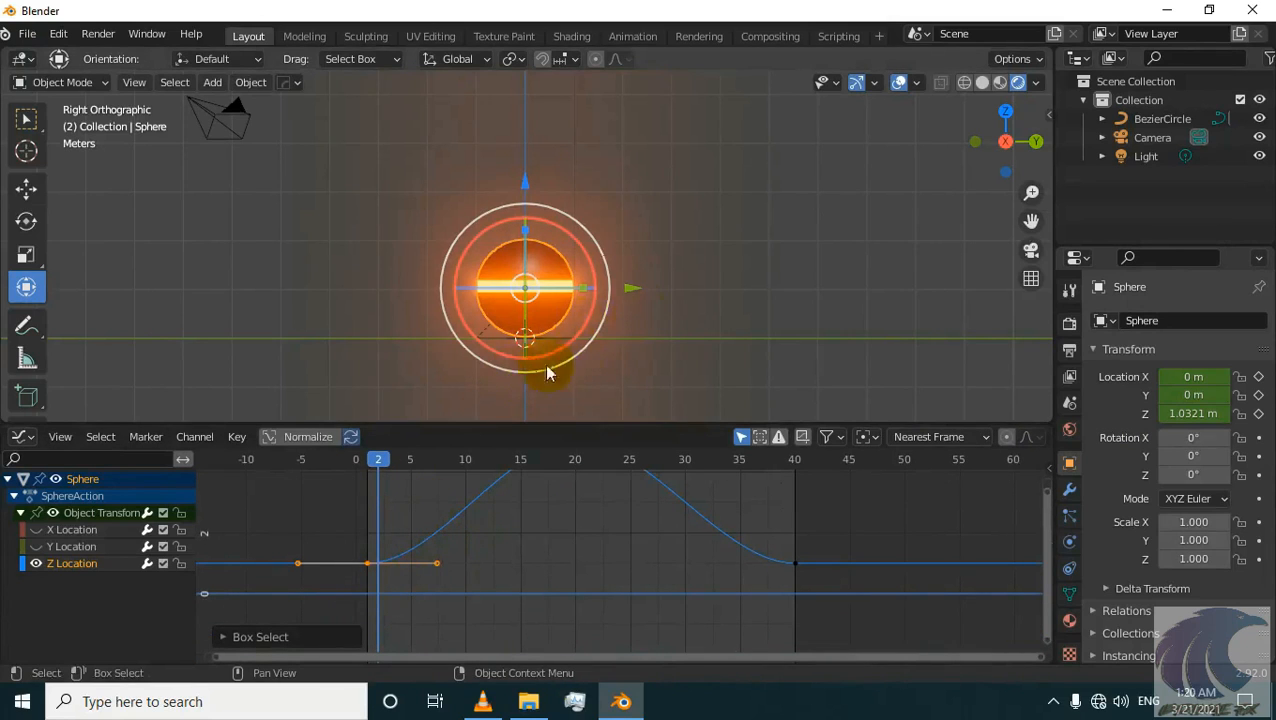
- Hide the viewport overlays to preview the glowing sphere, and restore them
click(918, 86)
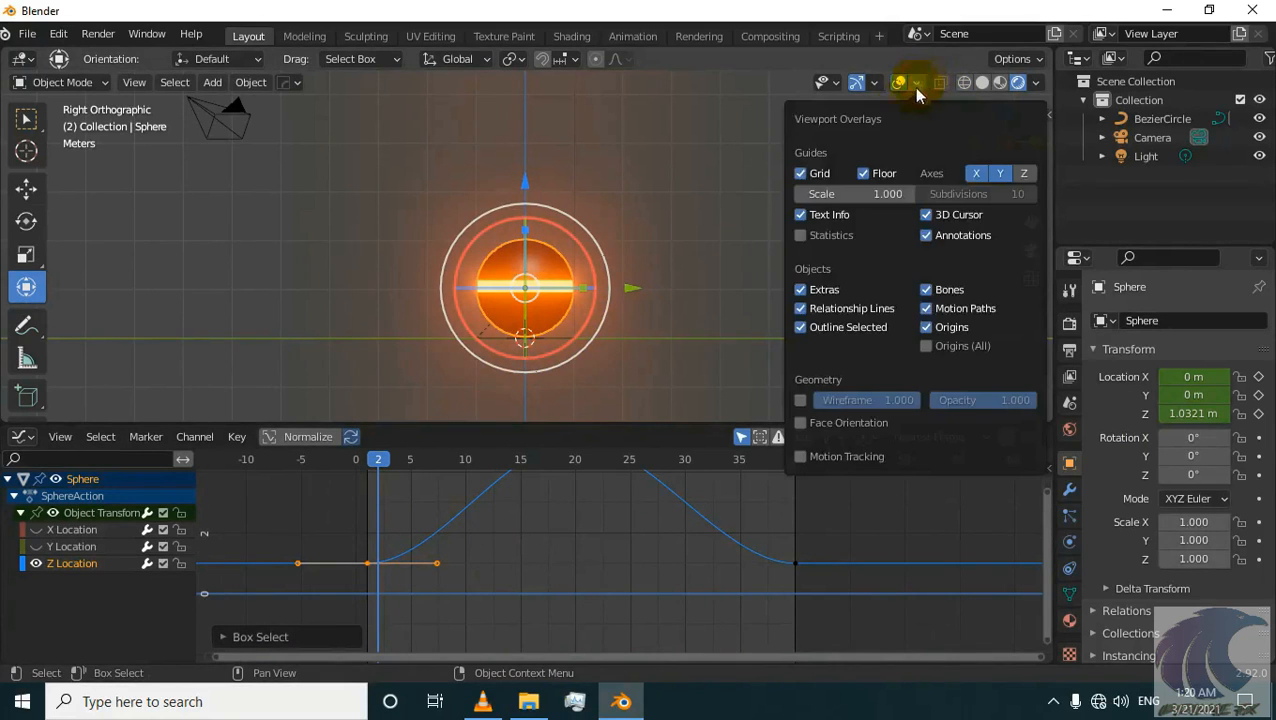
click(898, 84)
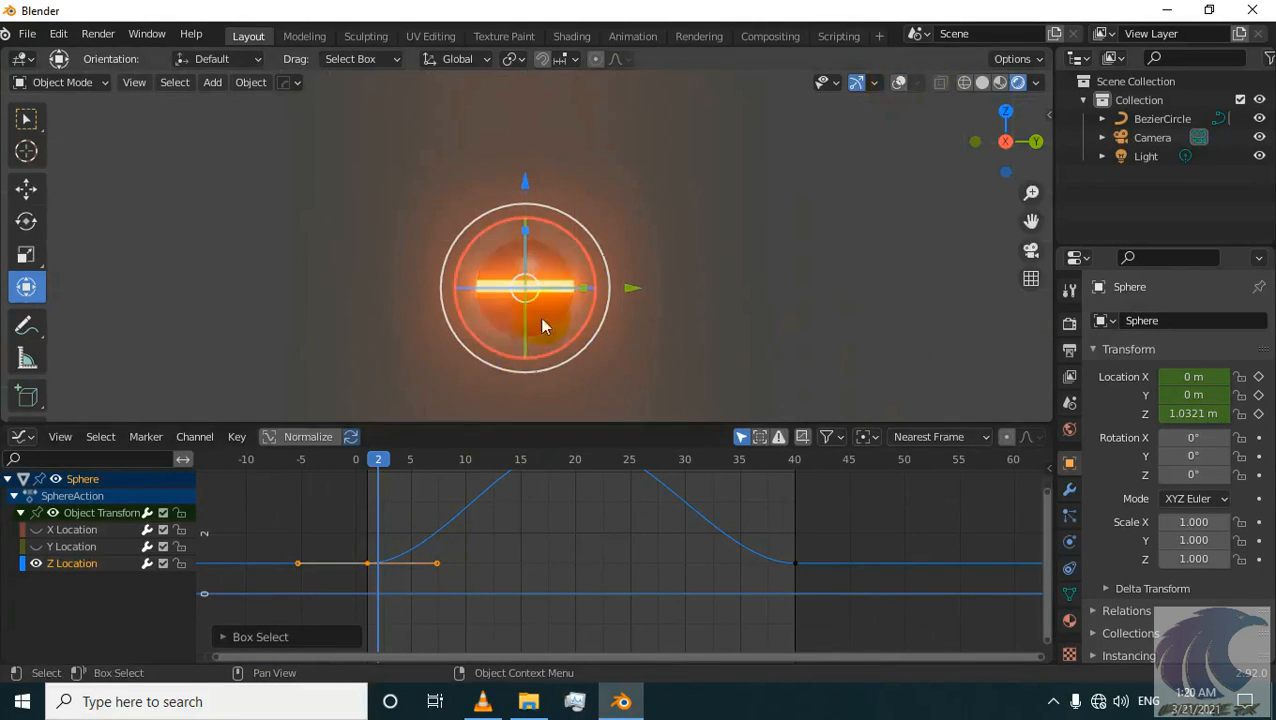
click(898, 83)
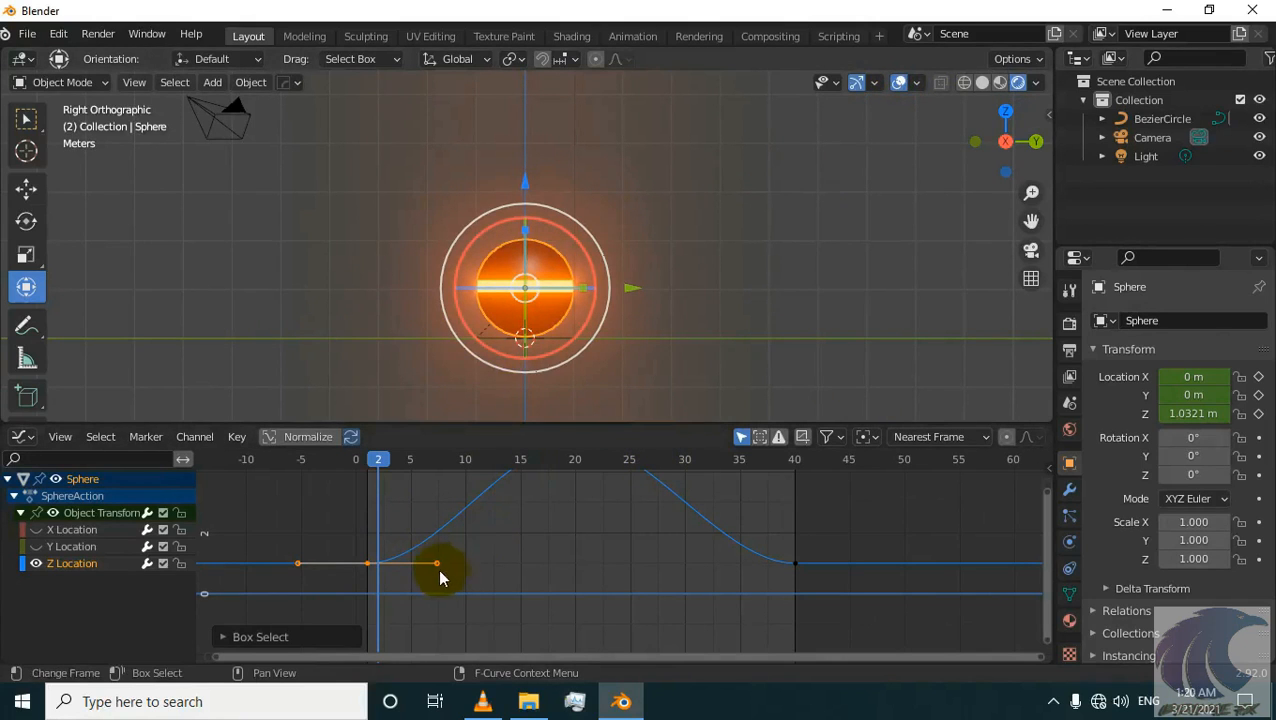
- Set the handle type of the Z Location keyframes on frames 1 and 40 to Free
shift+scroll(371, 538, up, 2)
scroll(371, 538, down, 1)
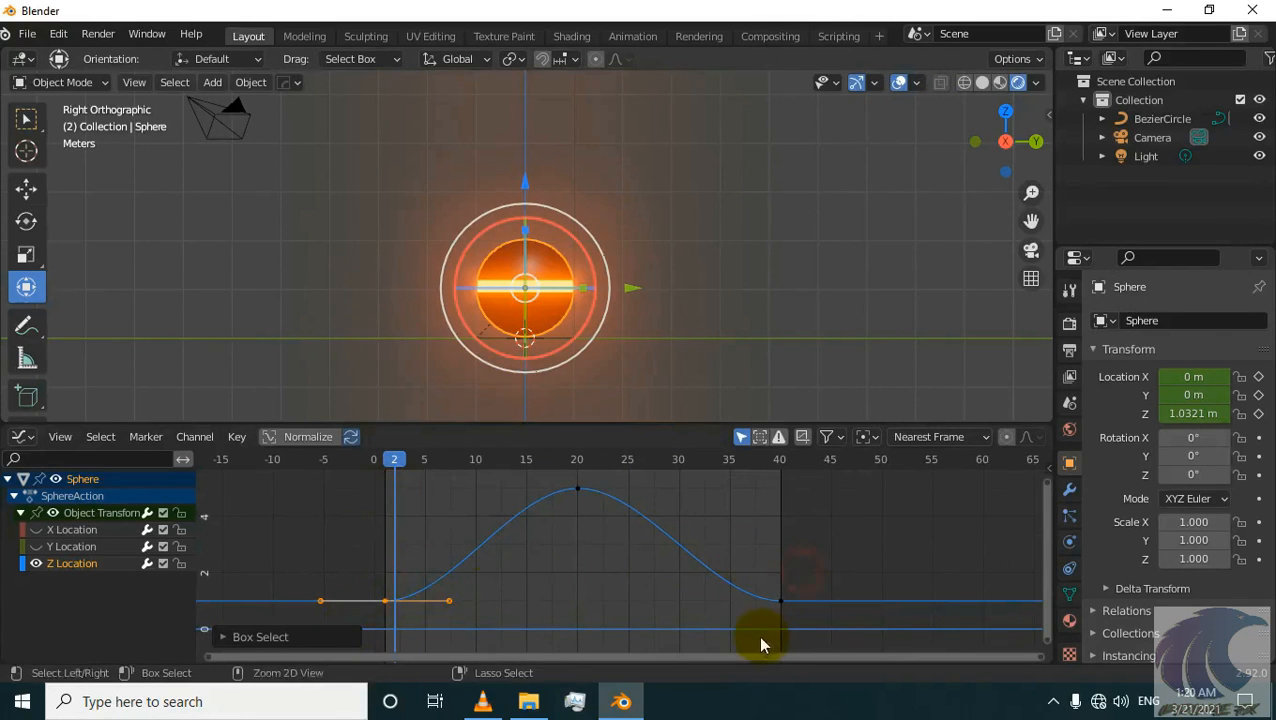
click(794, 586)
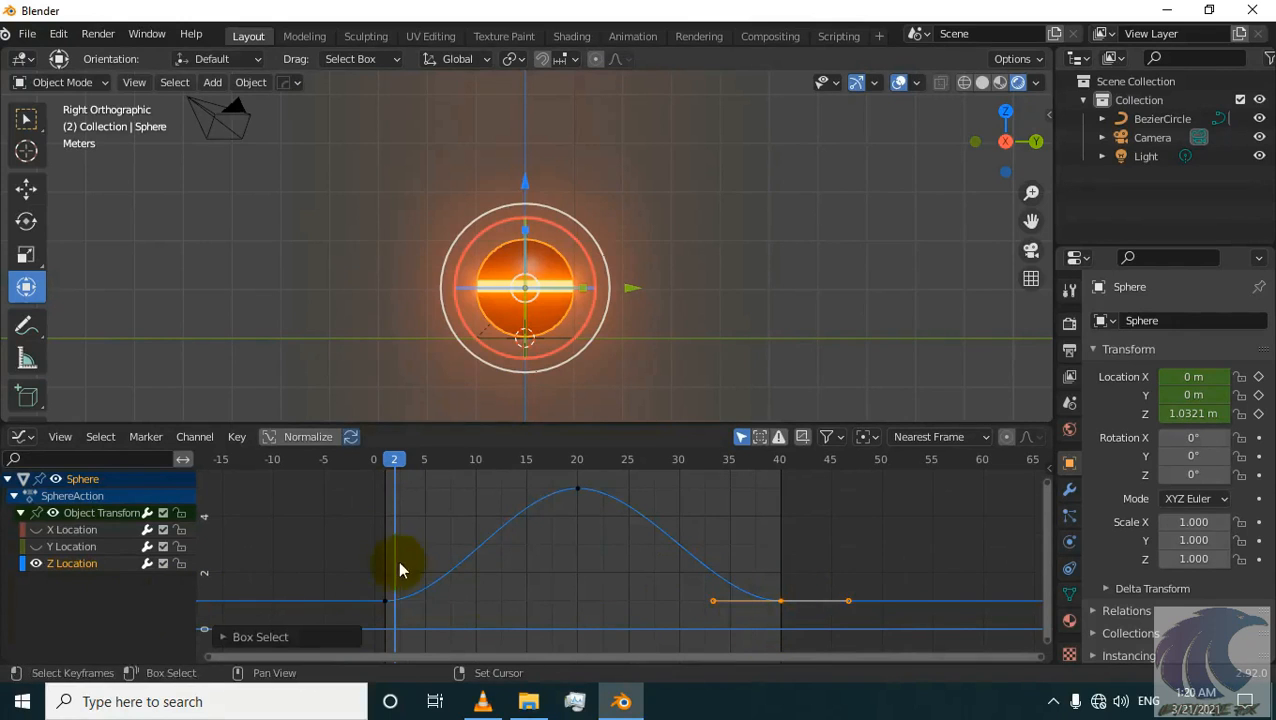
shift+click(388, 601)
right_click(390, 602)
mouse_move(365, 512)
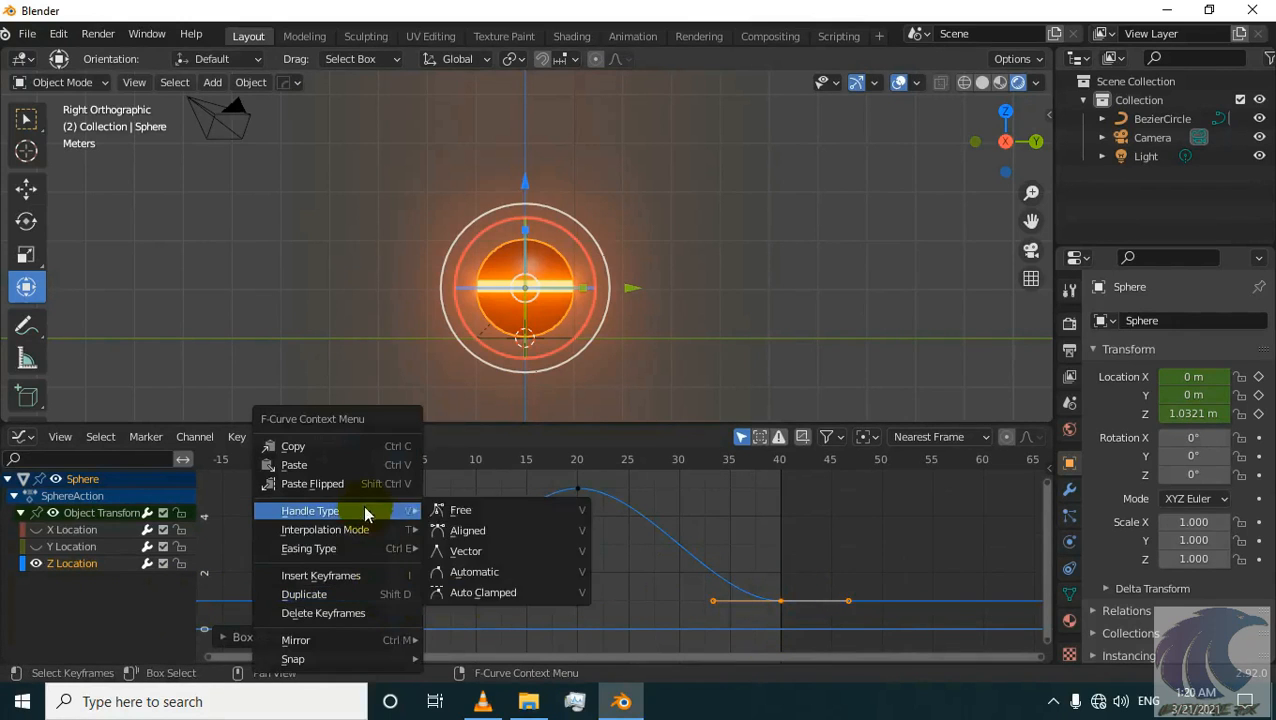
click(462, 511)
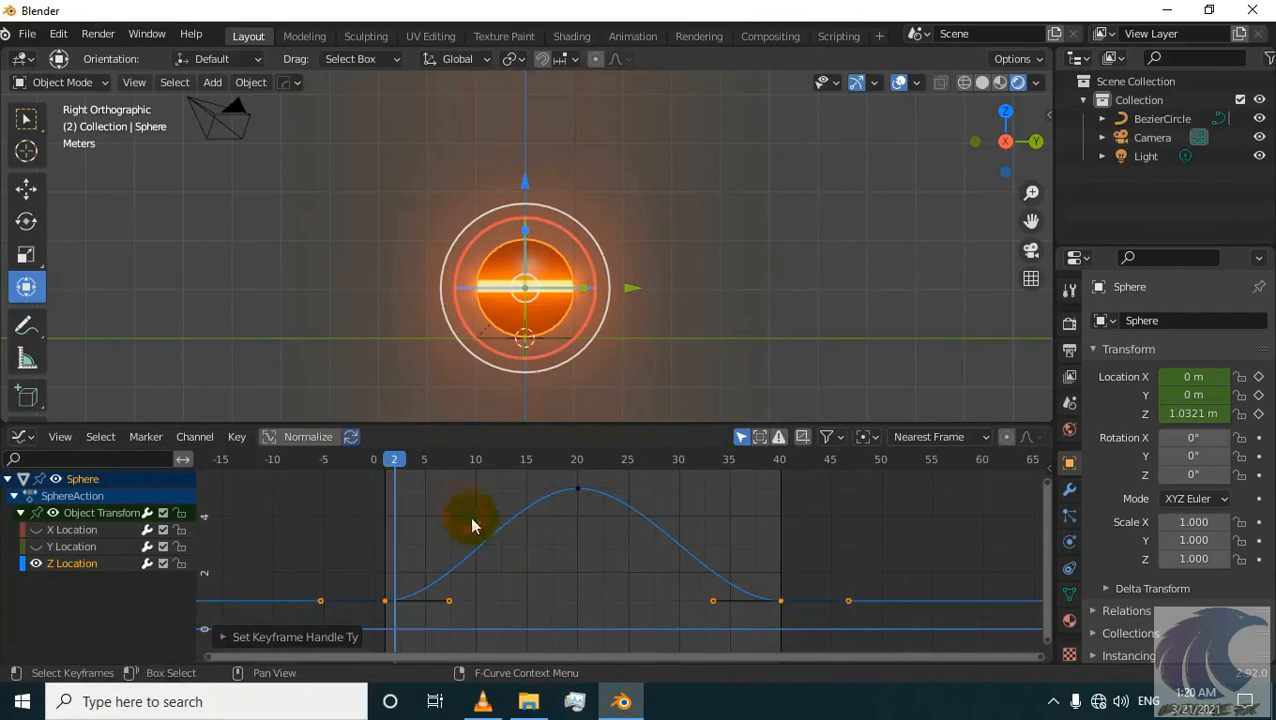
- Raise the inner handles of the frame 40 and frame 1 keyframes to steepen both ends of the Z Location curve
drag(714, 600, 726, 560)
key(ctrl+z)
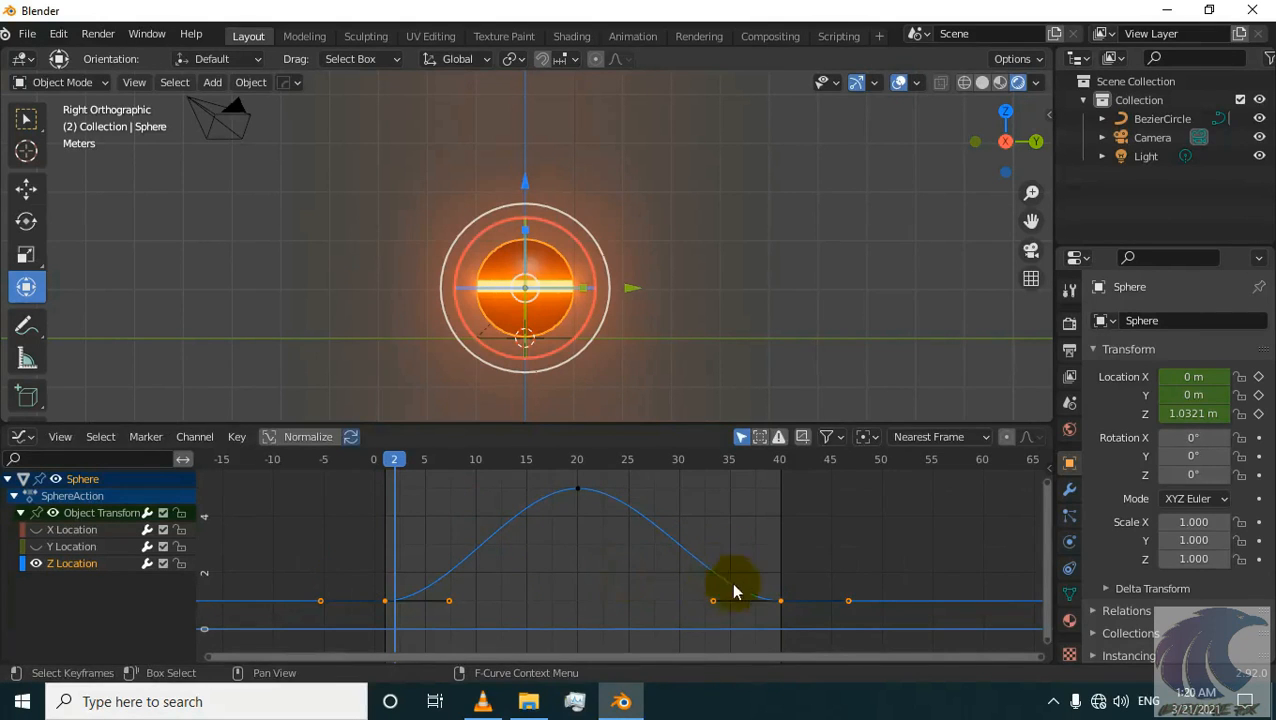
drag(712, 608, 755, 649)
click(749, 542)
drag(797, 588, 737, 563)
drag(426, 571, 381, 628)
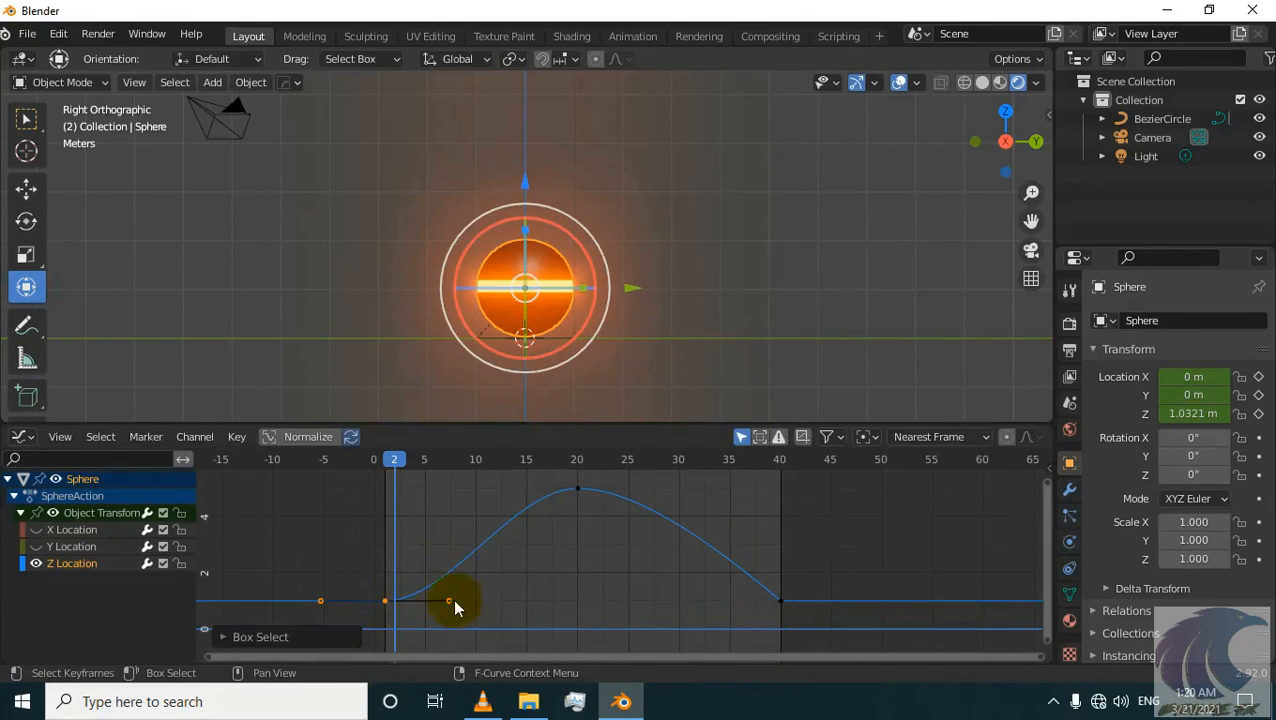
mouse_move(447, 596)
mouse_down()
mouse_move(456, 564)
mouse_move(443, 552)
mouse_move(478, 589)
mouse_up()
- Play the animation while viewing the sphere's bounce in perspective, and scrub from the start to frame 16
key(space)
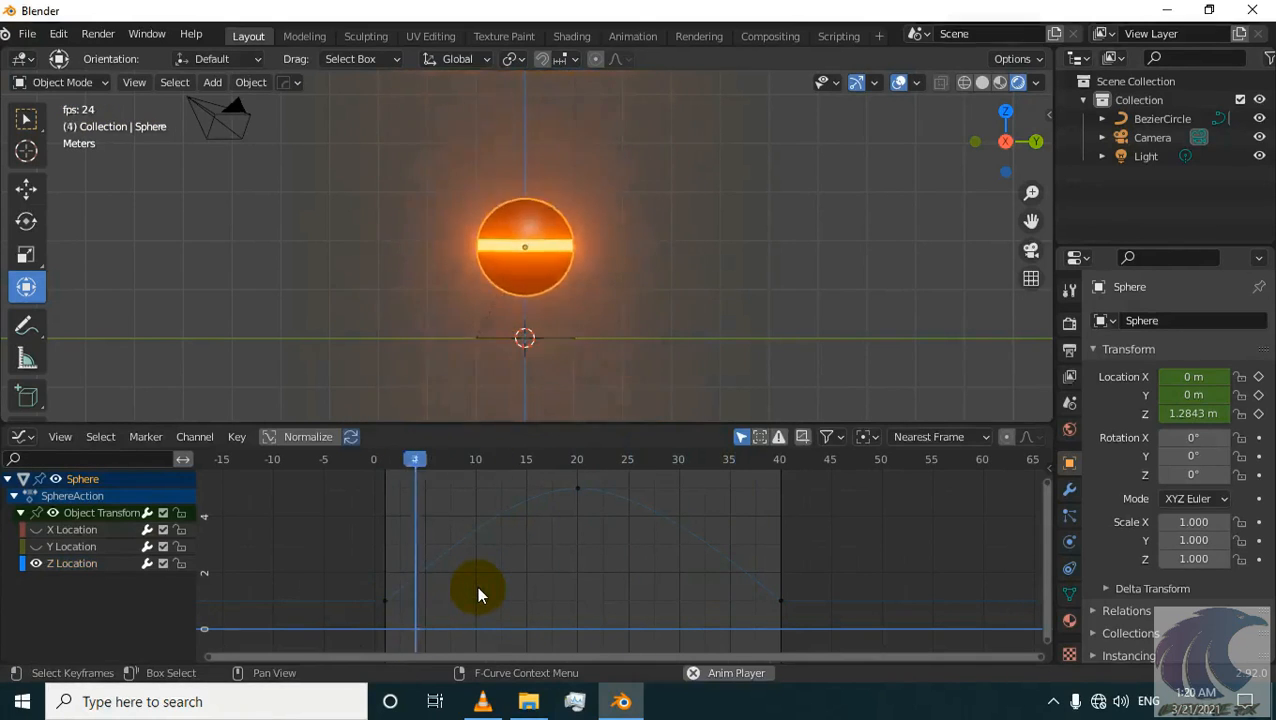
shift+middle_drag(590, 278, 585, 300)
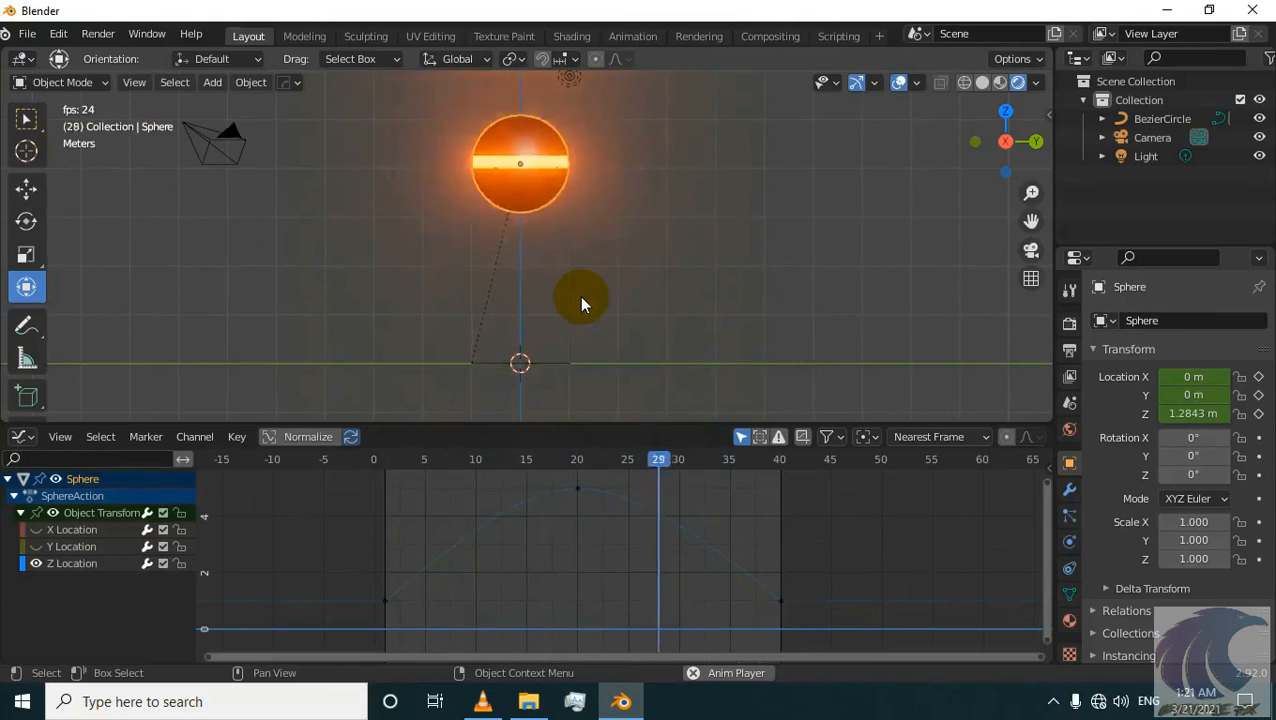
middle_drag(583, 289, 634, 330)
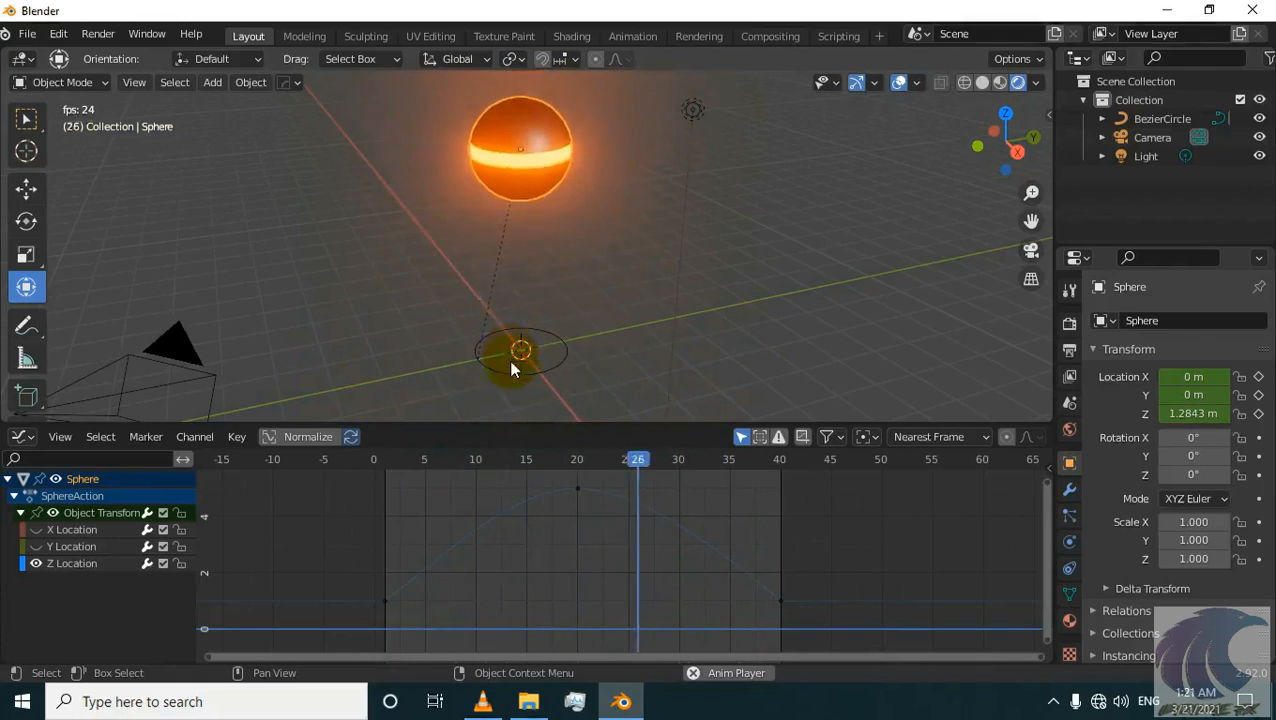
key(Escape)
drag(378, 463, 531, 502)
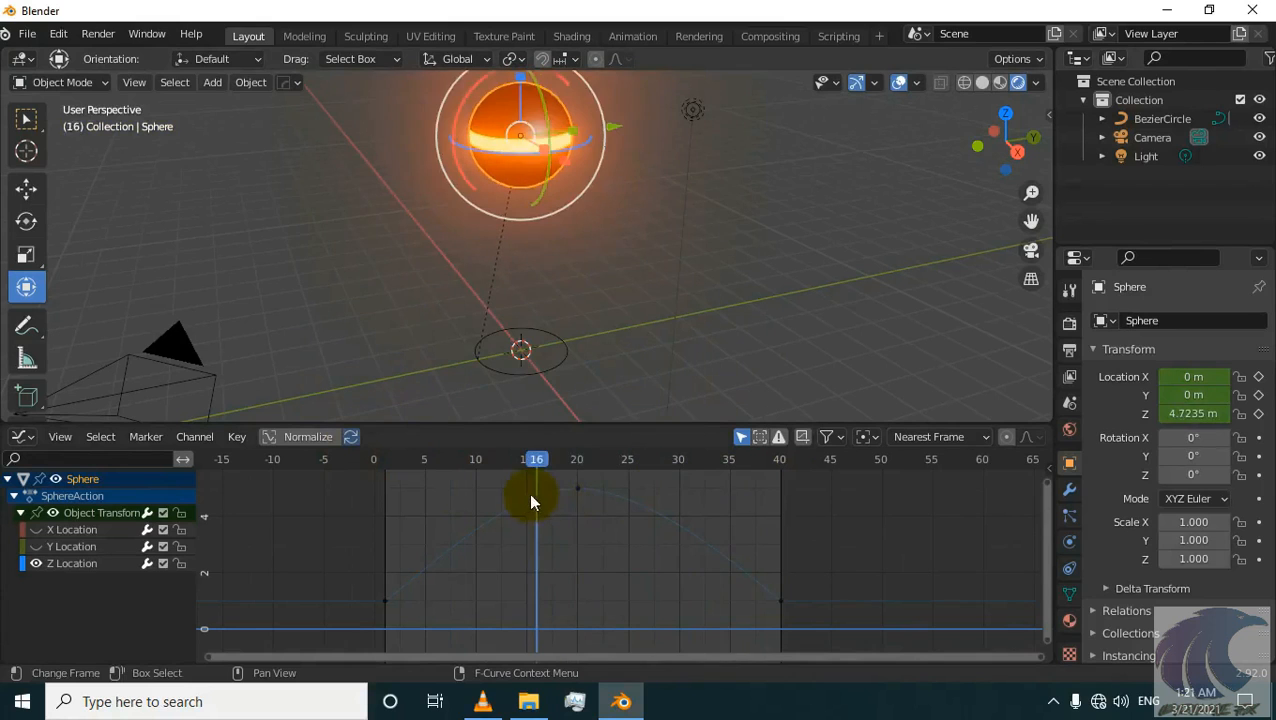
- Select the Bezier circle and insert a Scale keyframe for it on frame 1
click(547, 371)
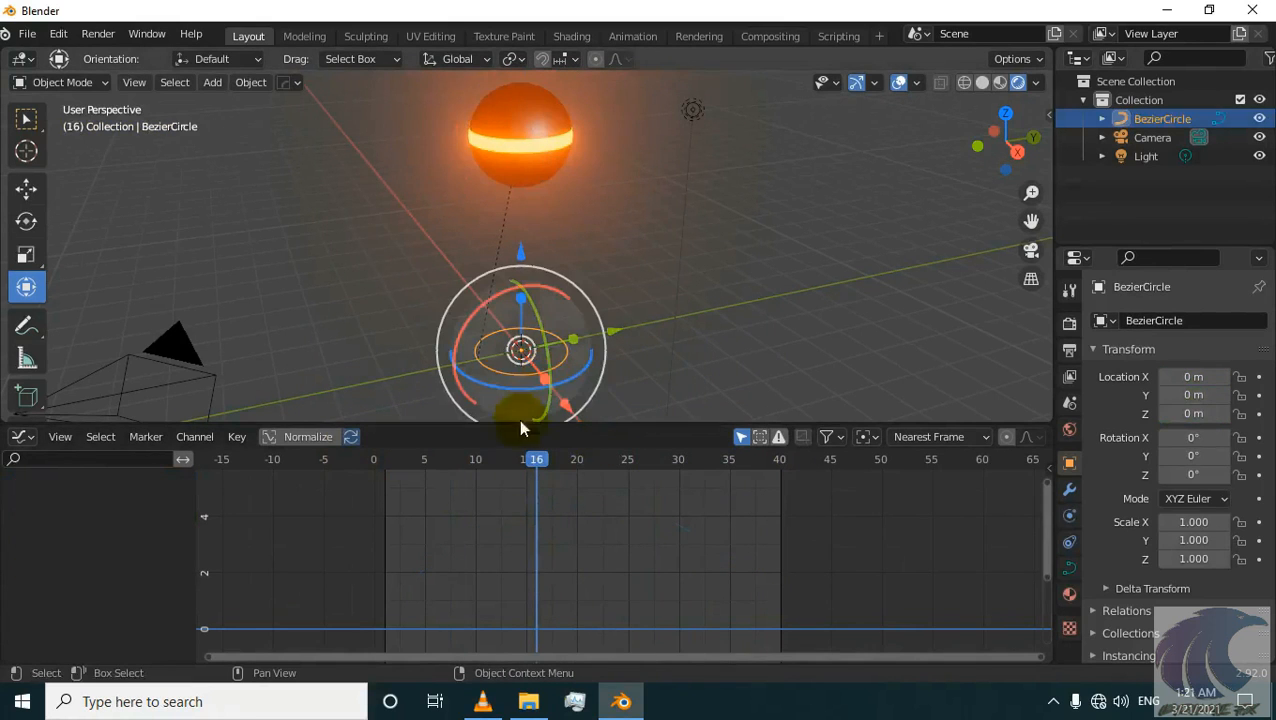
drag(528, 480, 388, 472)
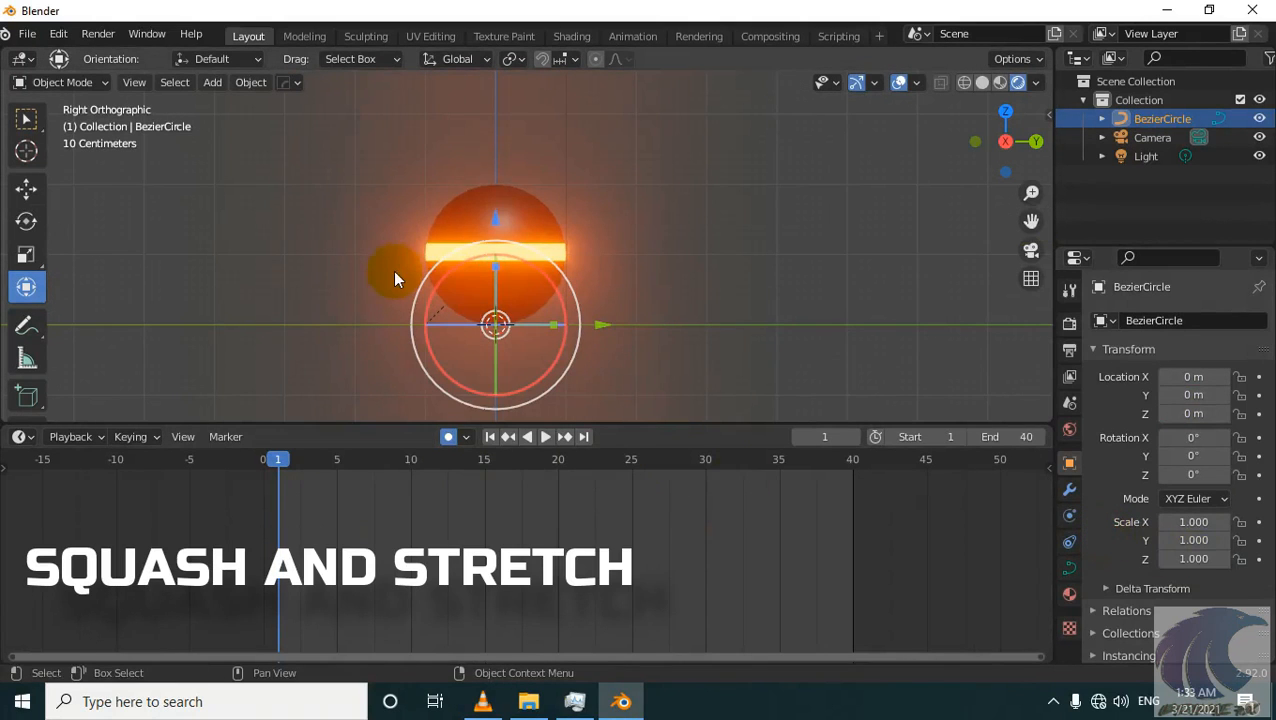
key(i)
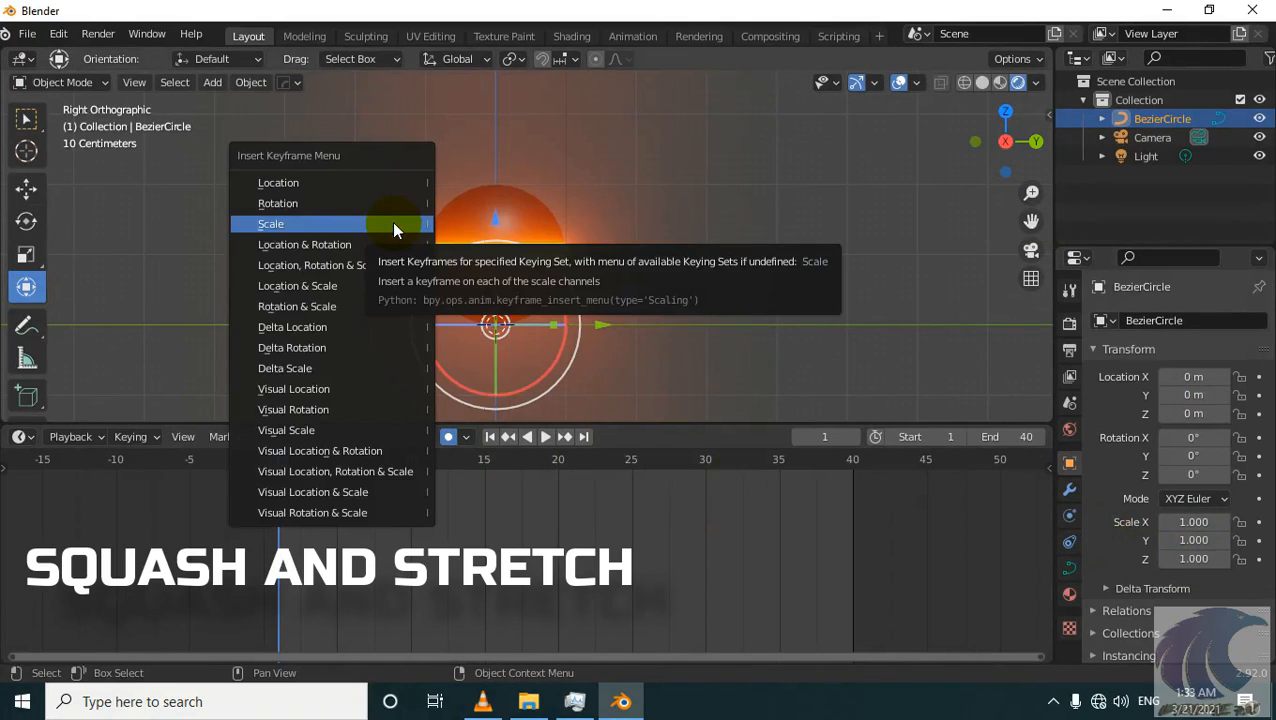
click(393, 226)
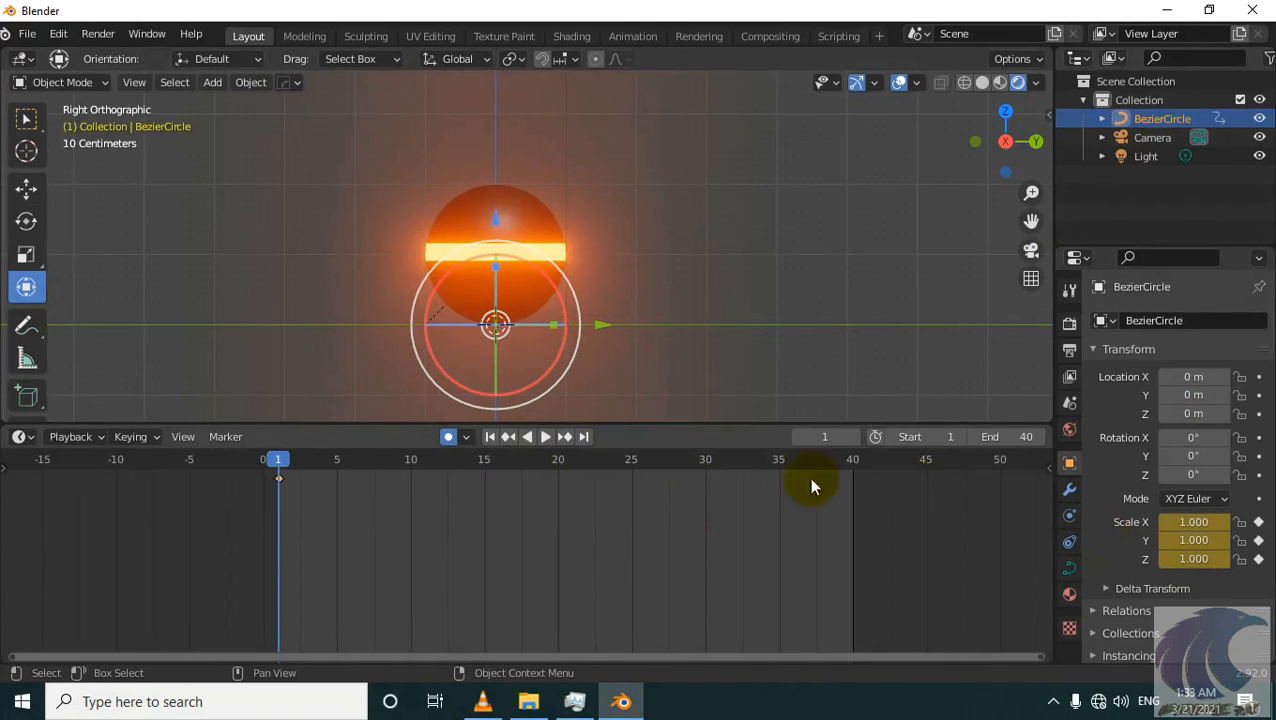
- Set the Bezier circle's Z scale to 0.7 on frame 1 to squash the sphere
double_click(1172, 559)
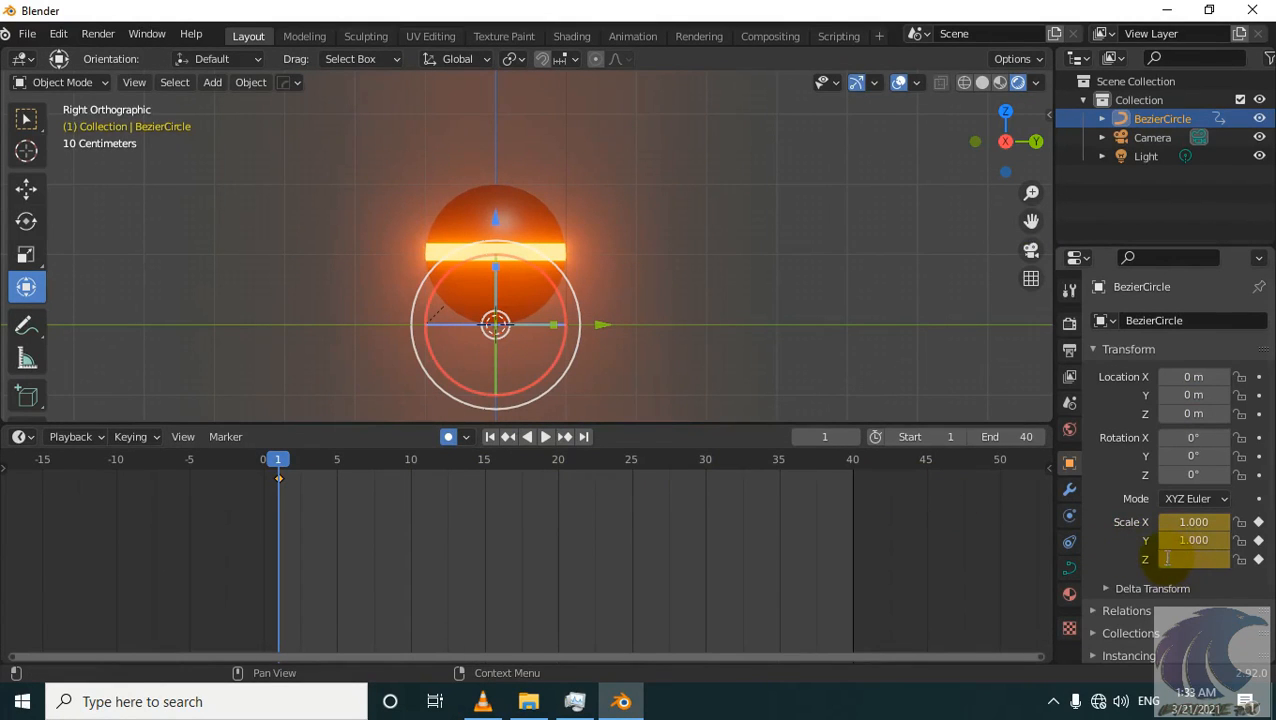
text(.7)
key(Return)
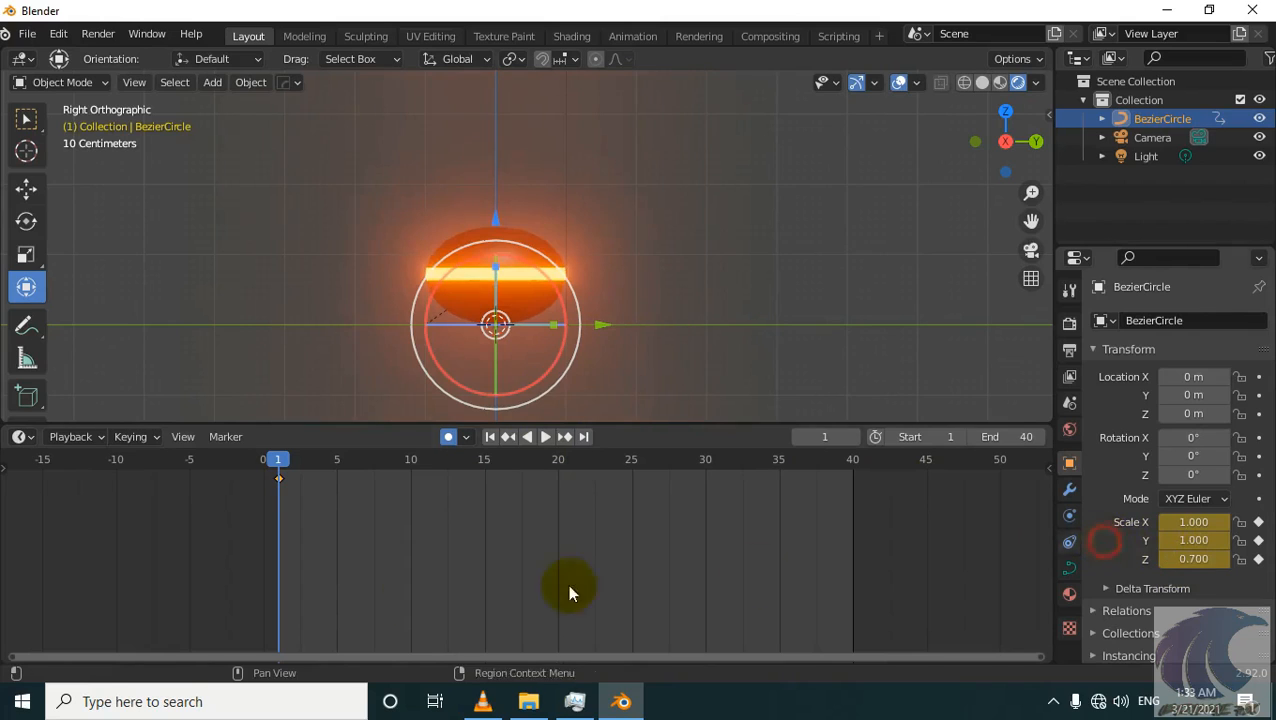
- Insert a Scale keyframe for the Bezier circle on frame 40 with its current squashed scale
drag(285, 459, 852, 497)
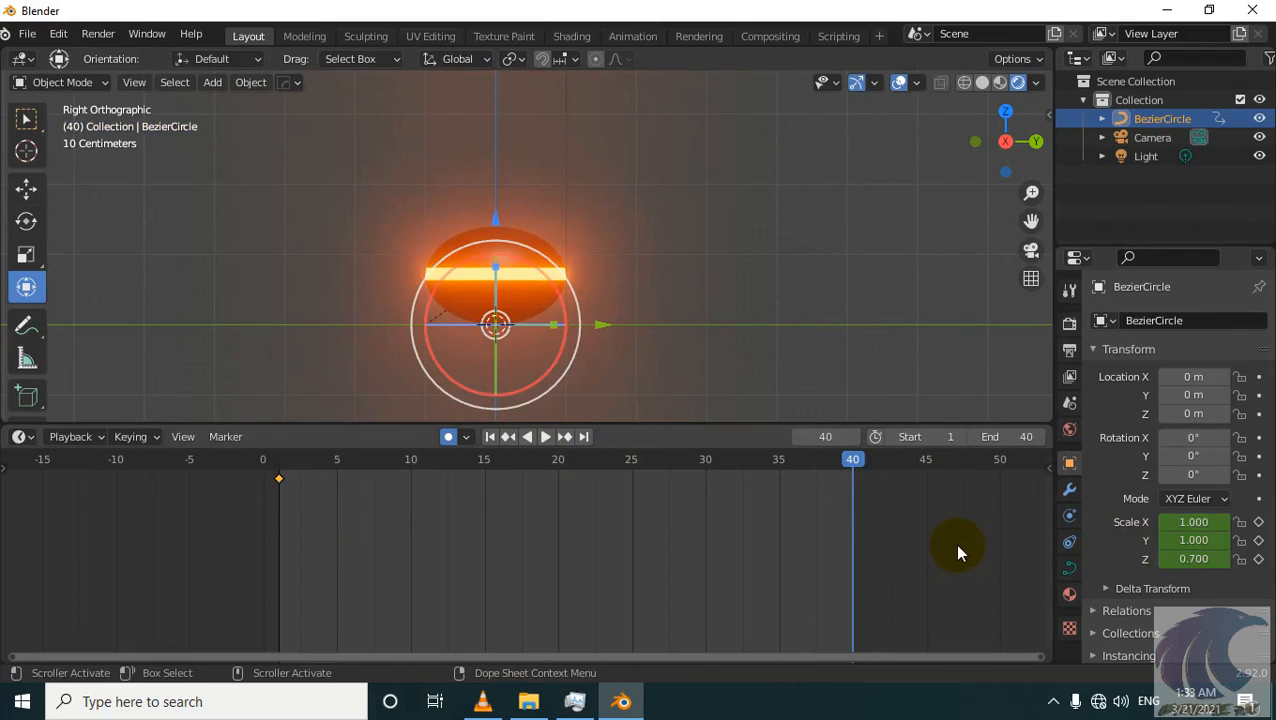
key(i)
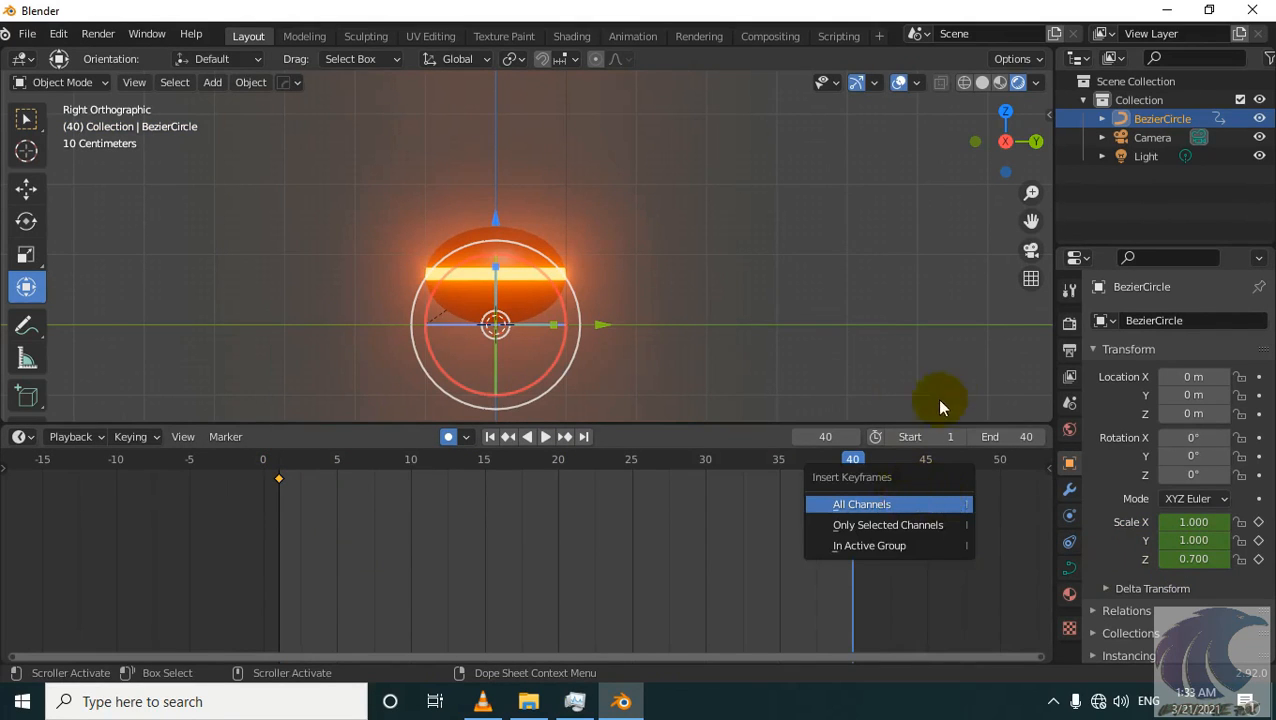
key(i)
click(821, 311)
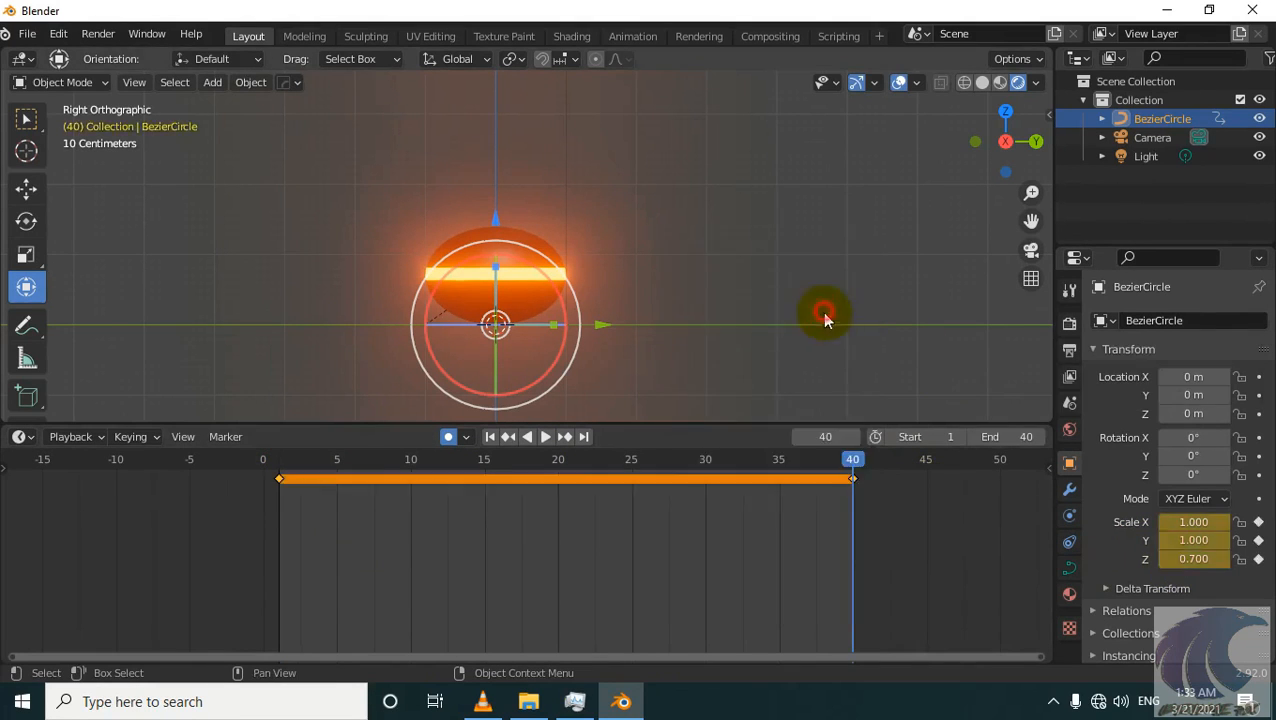
- Insert a Scale keyframe for the Bezier circle on frame 20 and set its Z scale to 1
drag(848, 458, 563, 503)
key(i)
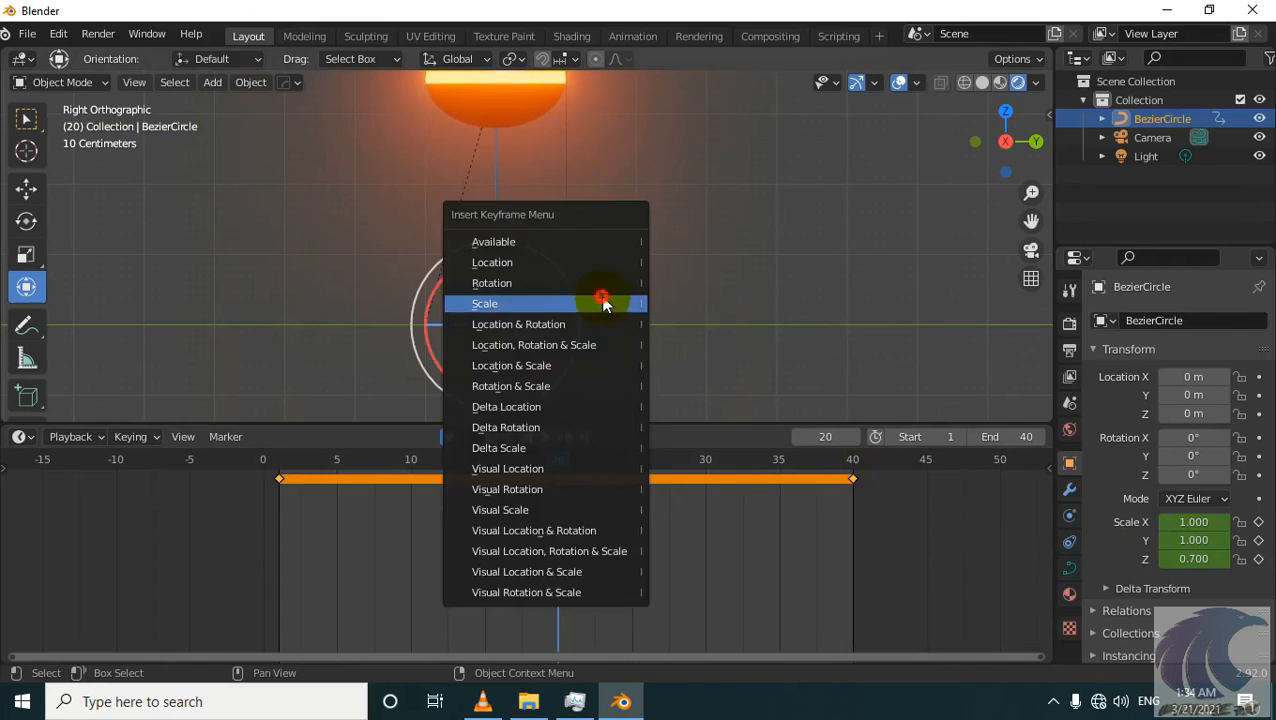
click(605, 300)
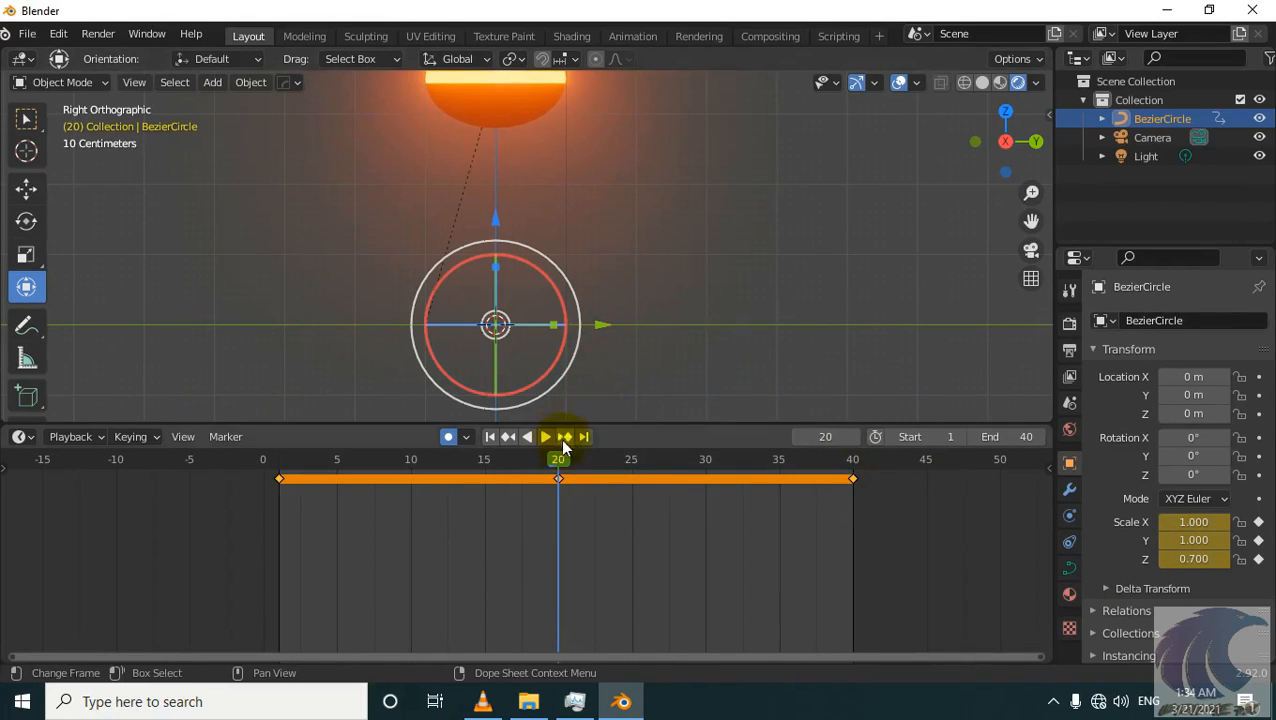
scroll(636, 335, down, 1)
shift+middle_drag(614, 312, 620, 356)
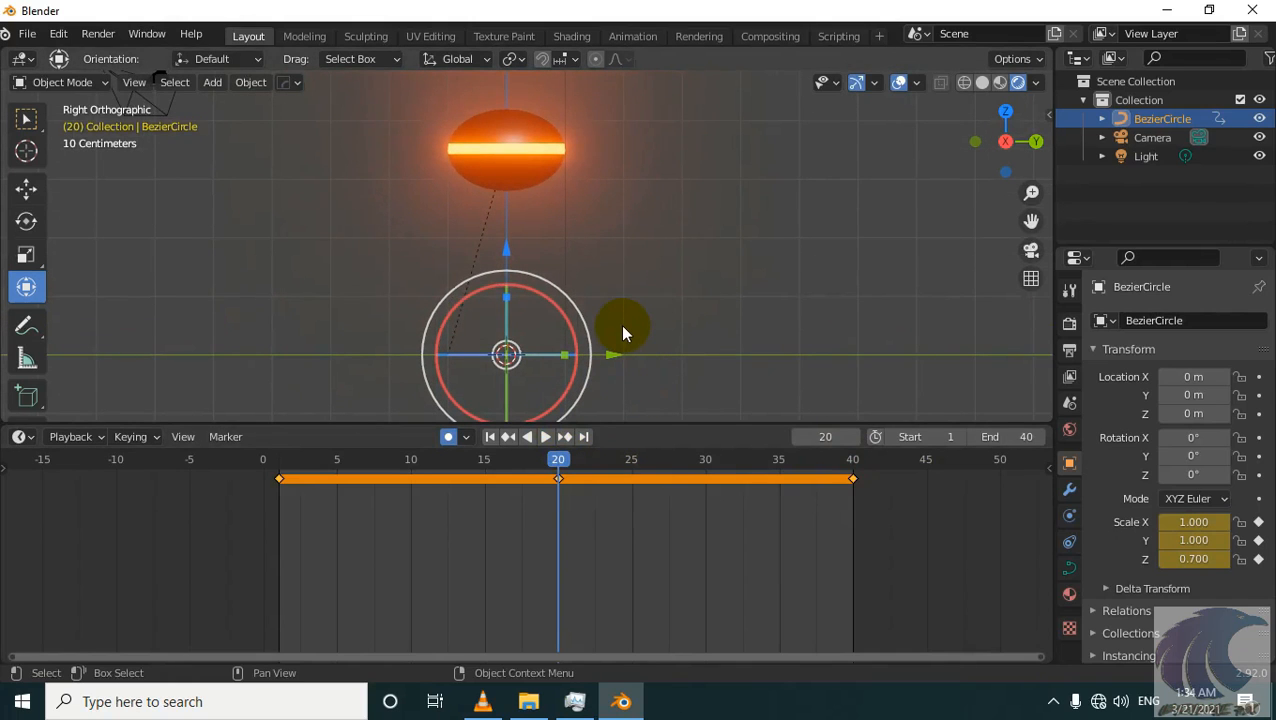
double_click(1193, 558)
text(1)
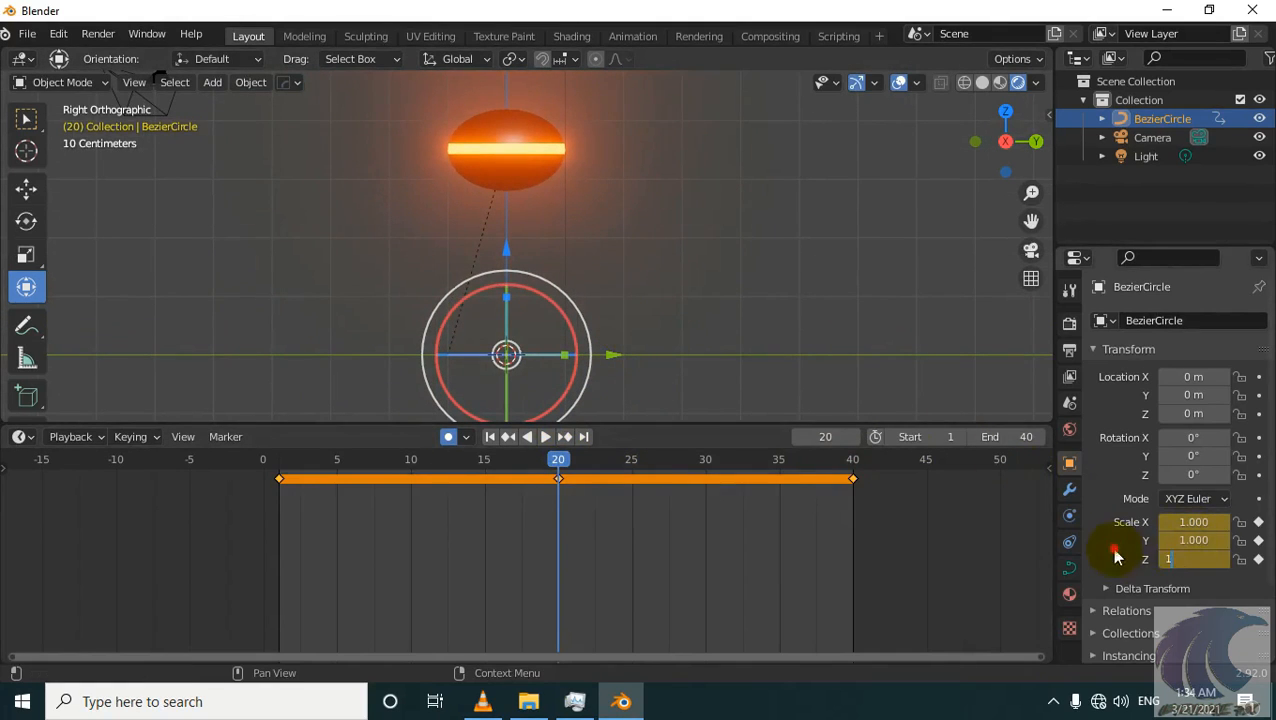
key(Return)
- Scrub back to frame 1 and play the animation to check the sphere's squash during the bounce
shift+middle_drag(586, 390, 613, 420)
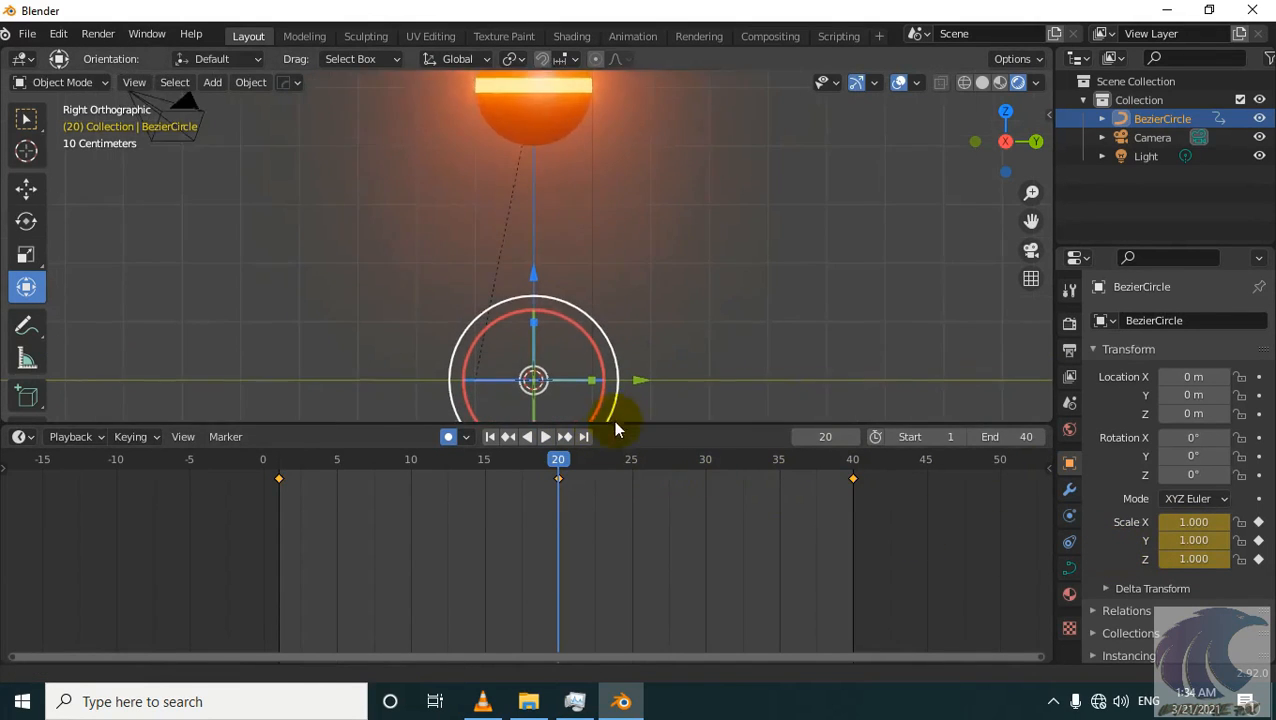
scroll(580, 360, down, 2)
drag(544, 458, 281, 501)
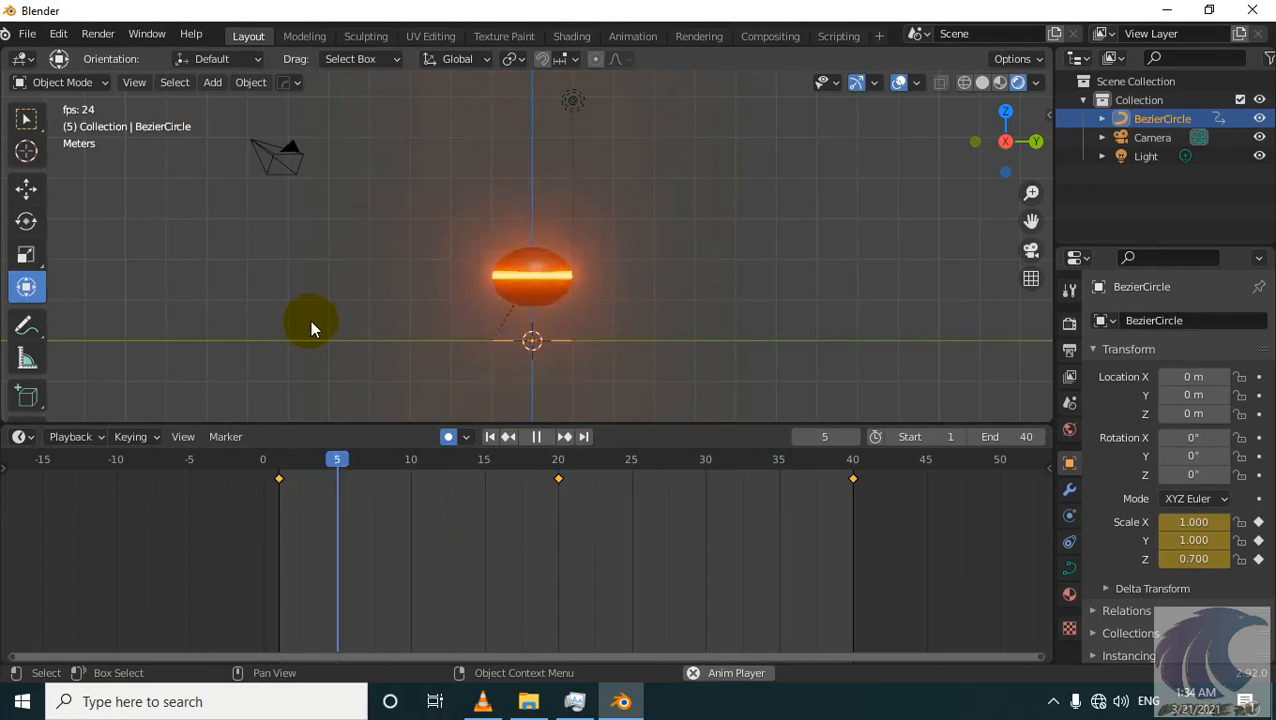
key(space)
- Insert a Scale keyframe for the Bezier circle on frame 4
click(305, 478)
mouse_move(305, 478)
mouse_down()
mouse_move(290, 480)
mouse_move(320, 478)
mouse_up()
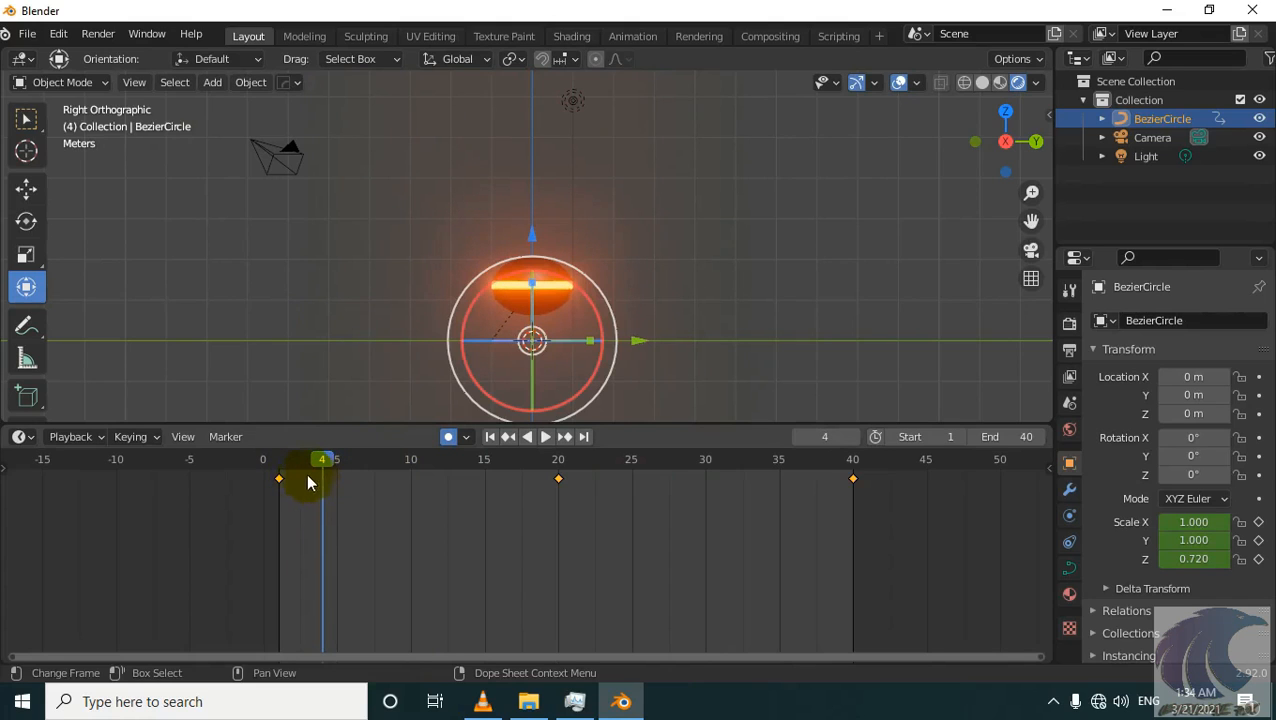
scroll(282, 474, up, 1)
scroll(272, 478, up, 2)
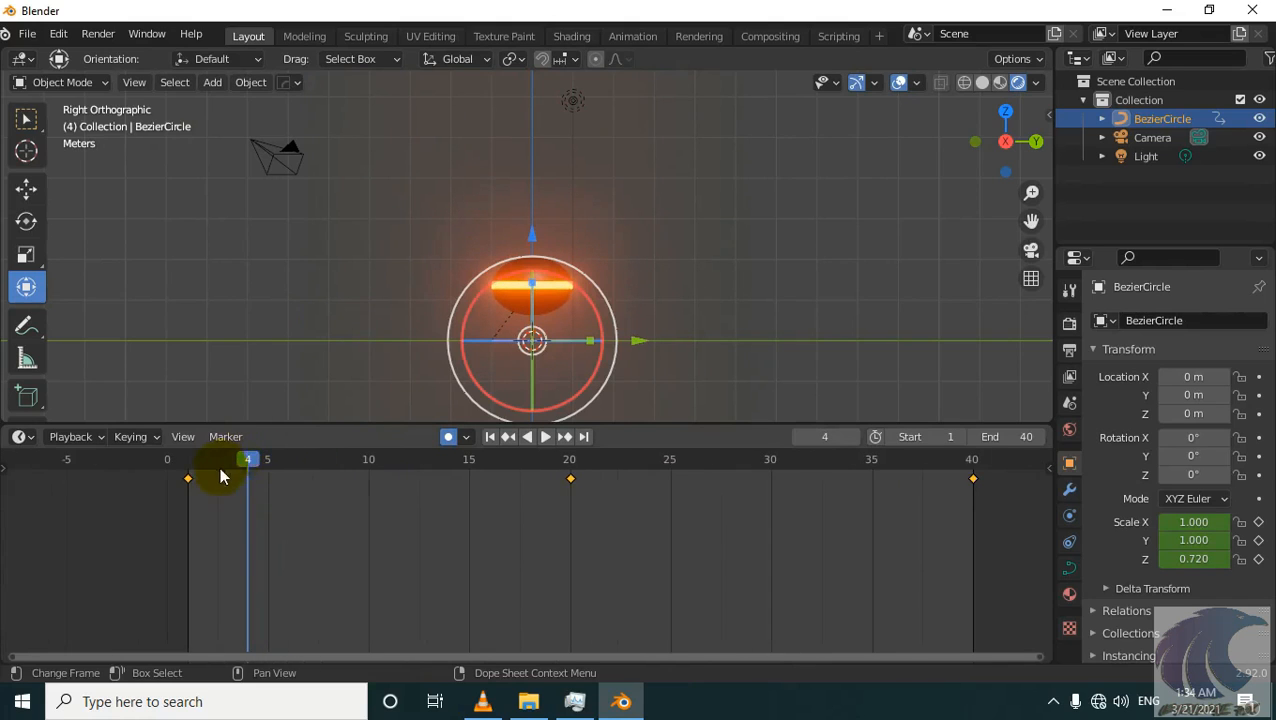
scroll(221, 475, up, 1)
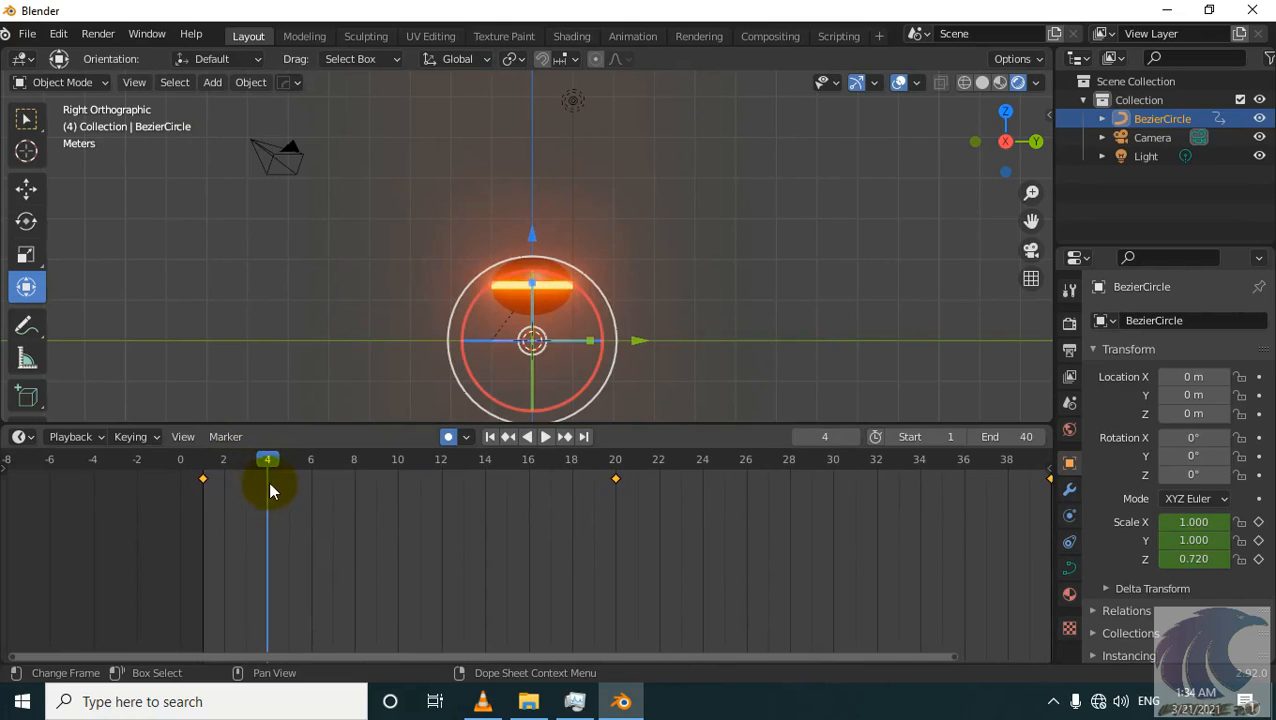
key(i)
key(i)
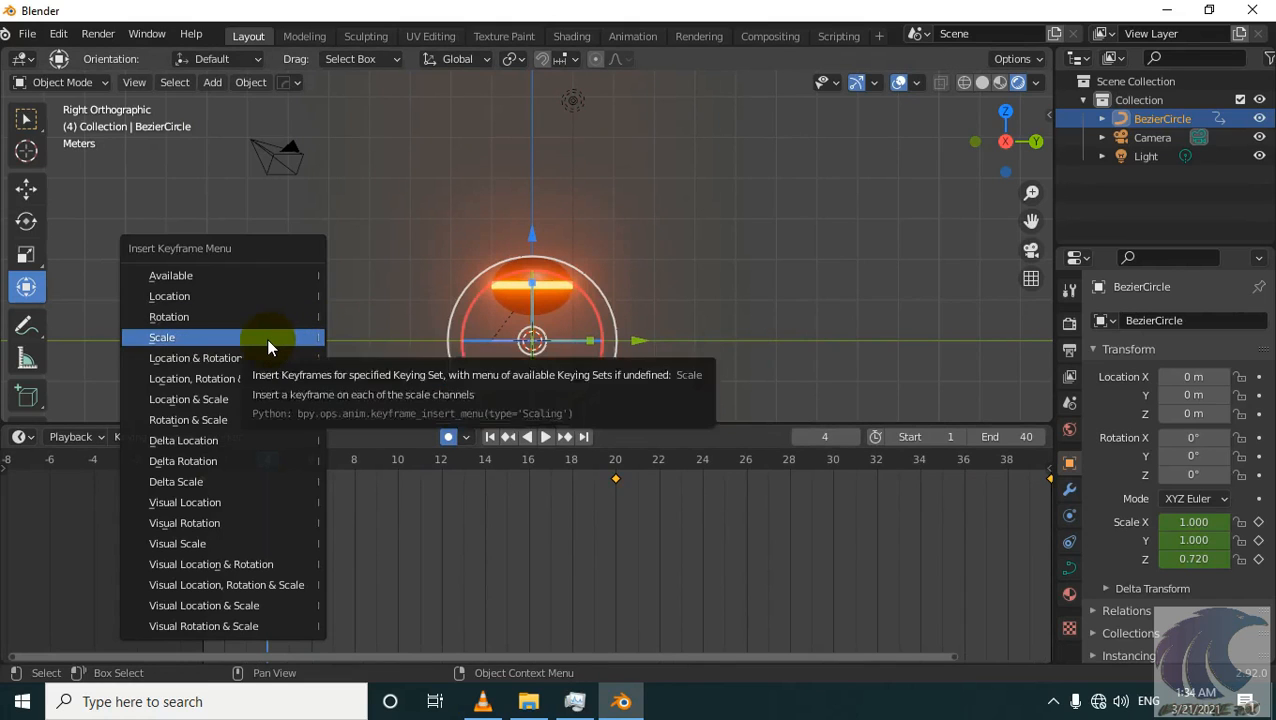
click(267, 339)
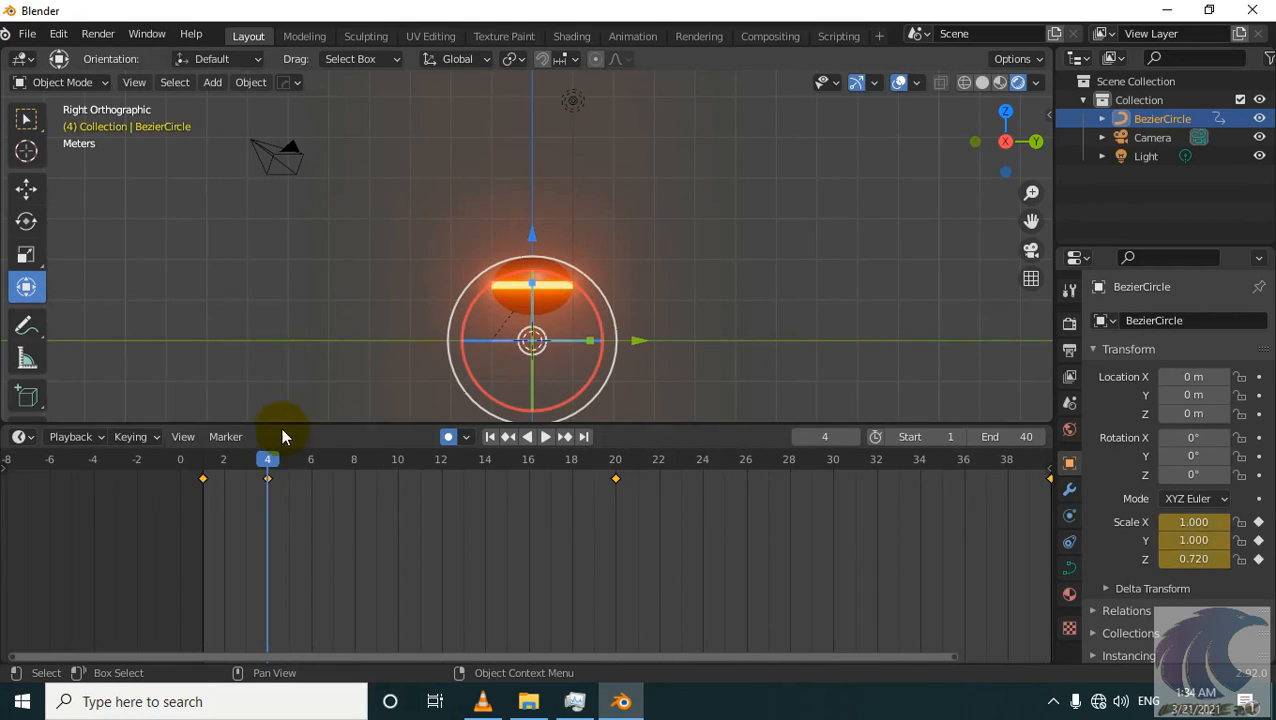
- Insert a Scale keyframe for the Bezier circle on frame 36
ctrl+scroll(727, 485, down, 2)
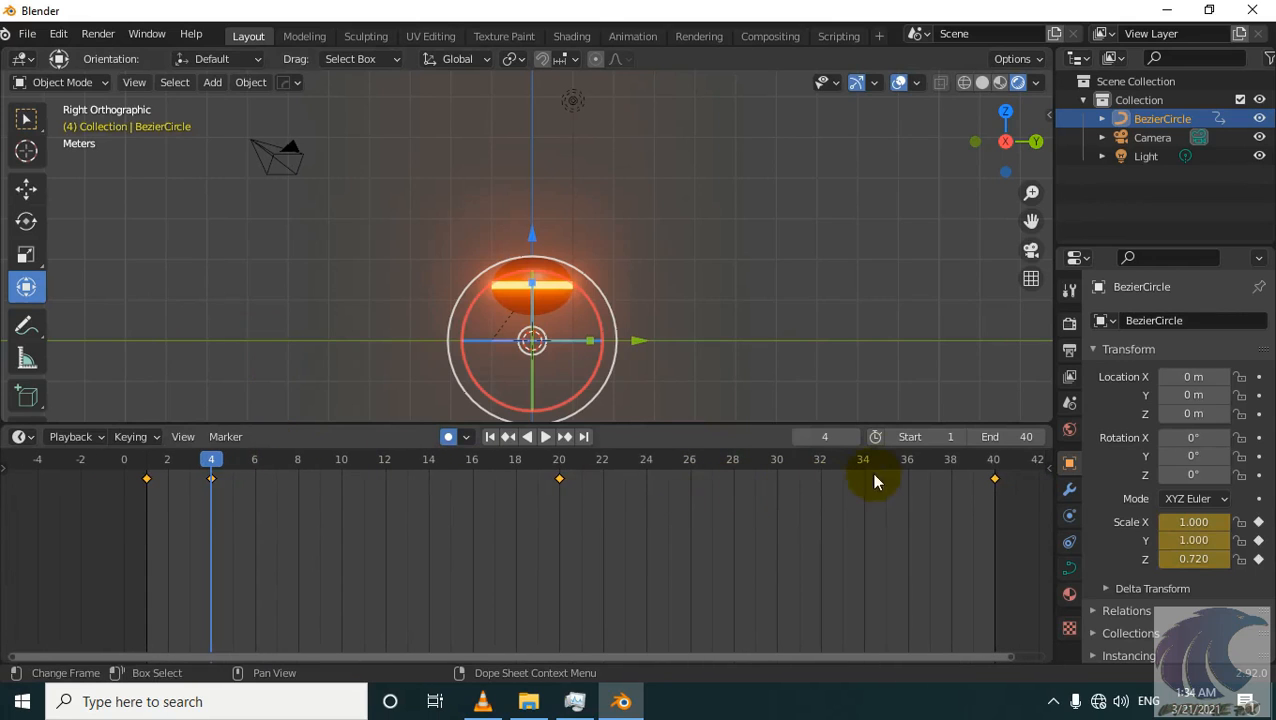
click(905, 461)
key(i)
click(859, 356)
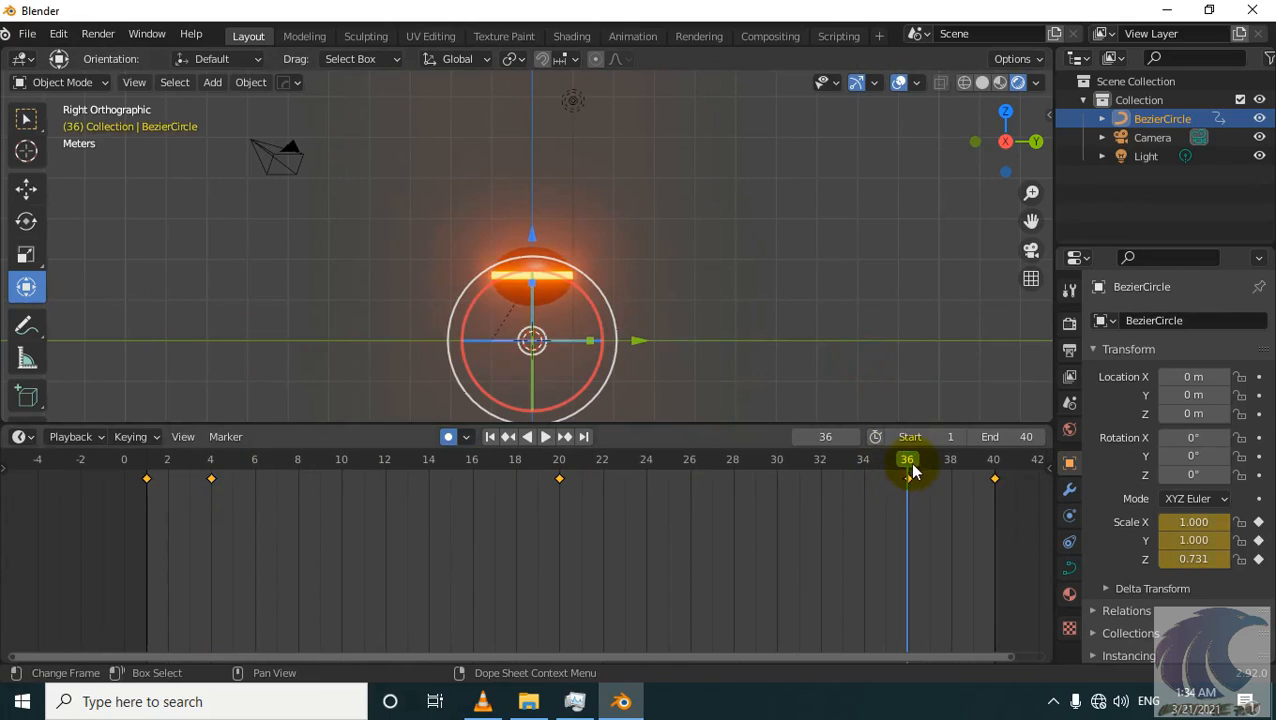
- Return to frame 4 and set the Bezier circle's Z scale to 1
key(shift+ctrl+space)
drag(238, 484, 215, 479)
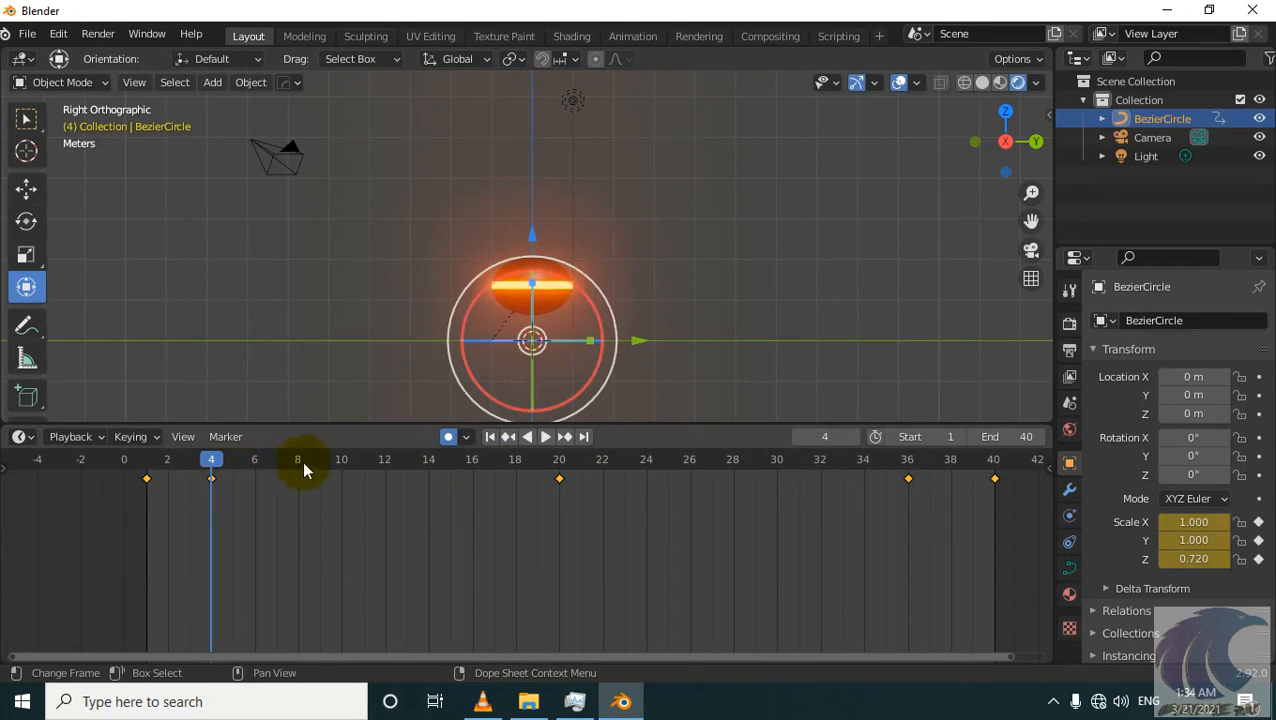
click(1204, 559)
text(1)
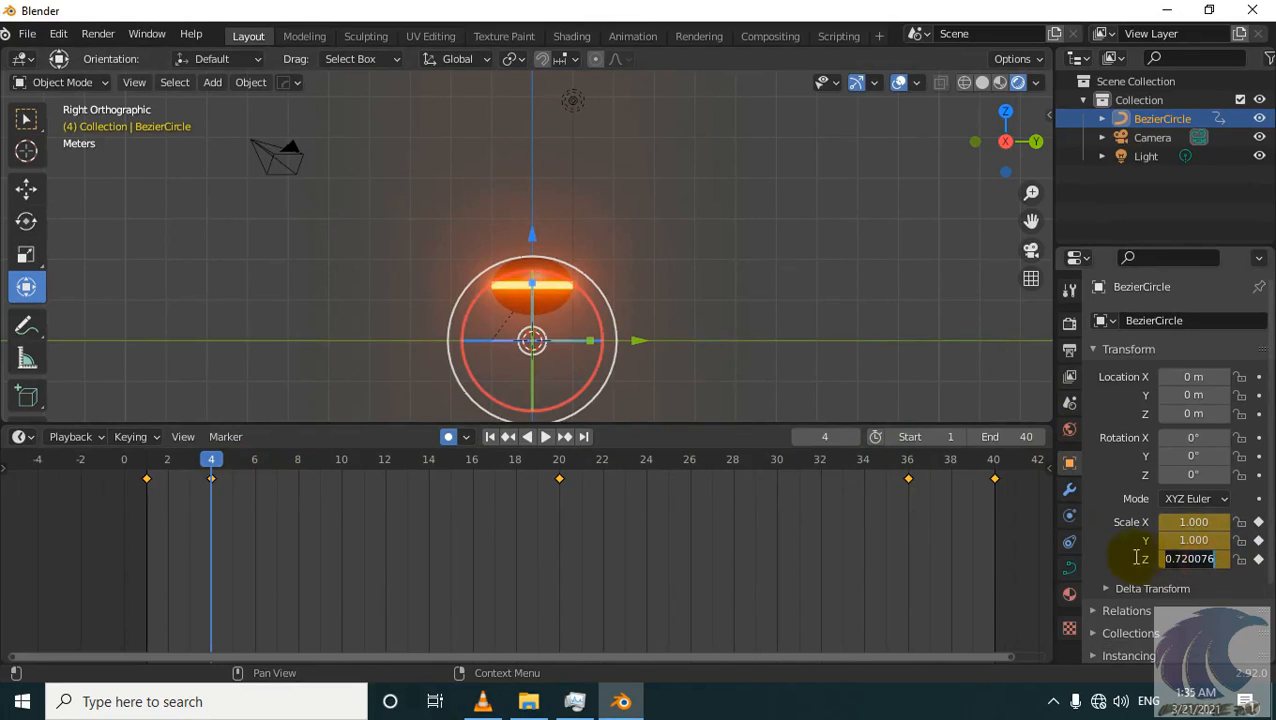
key(Return)
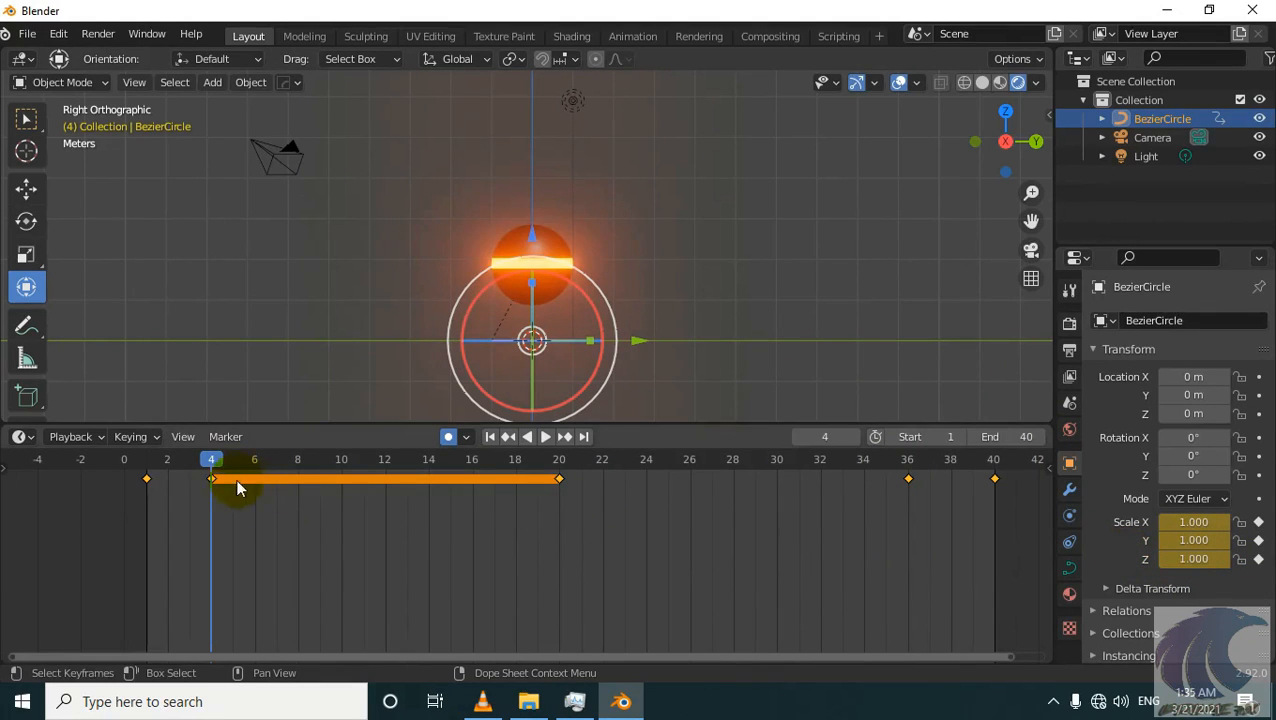
- Go to frame 36 and set the Bezier circle's Z scale to 1
key(space)
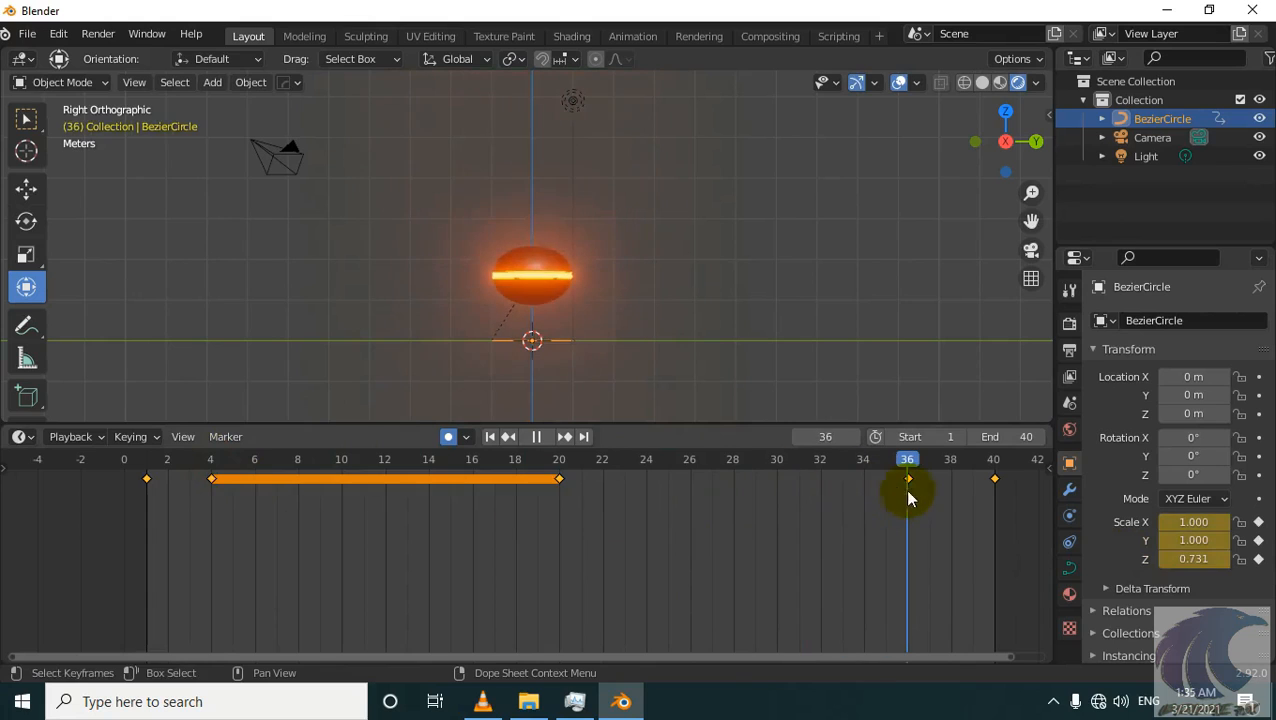
key(space)
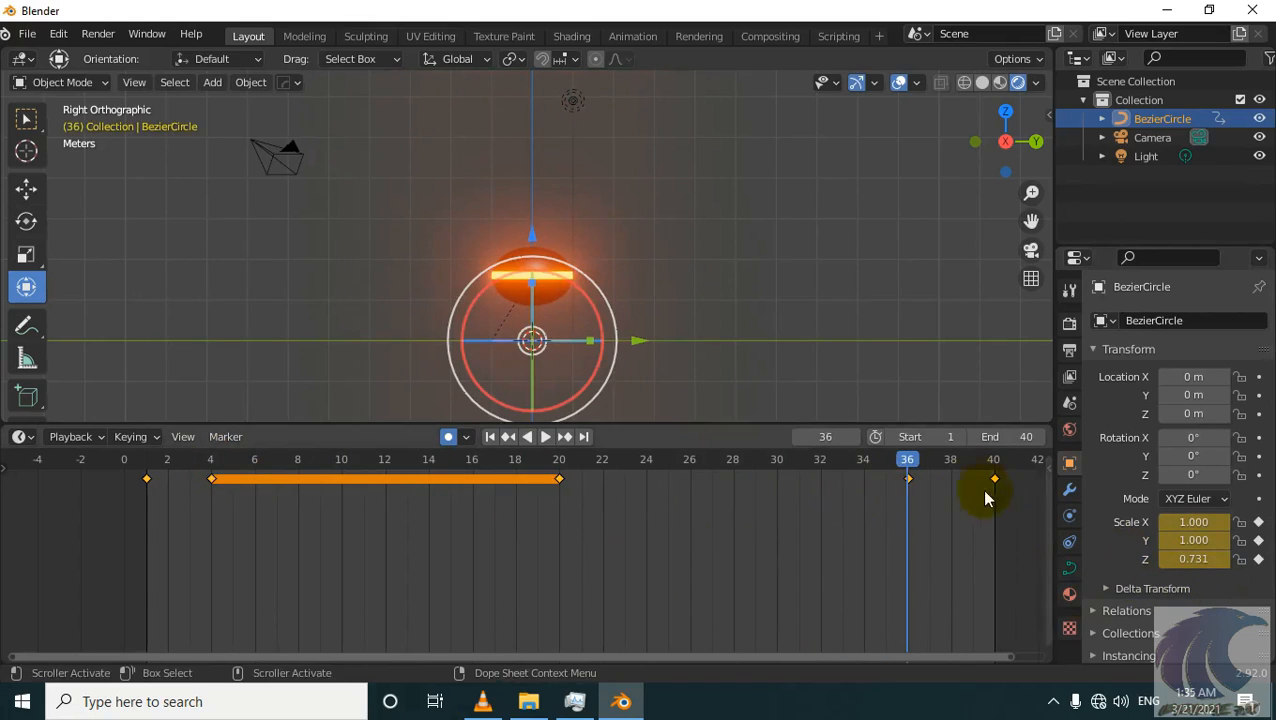
click(1194, 559)
text(1)
click(1108, 555)
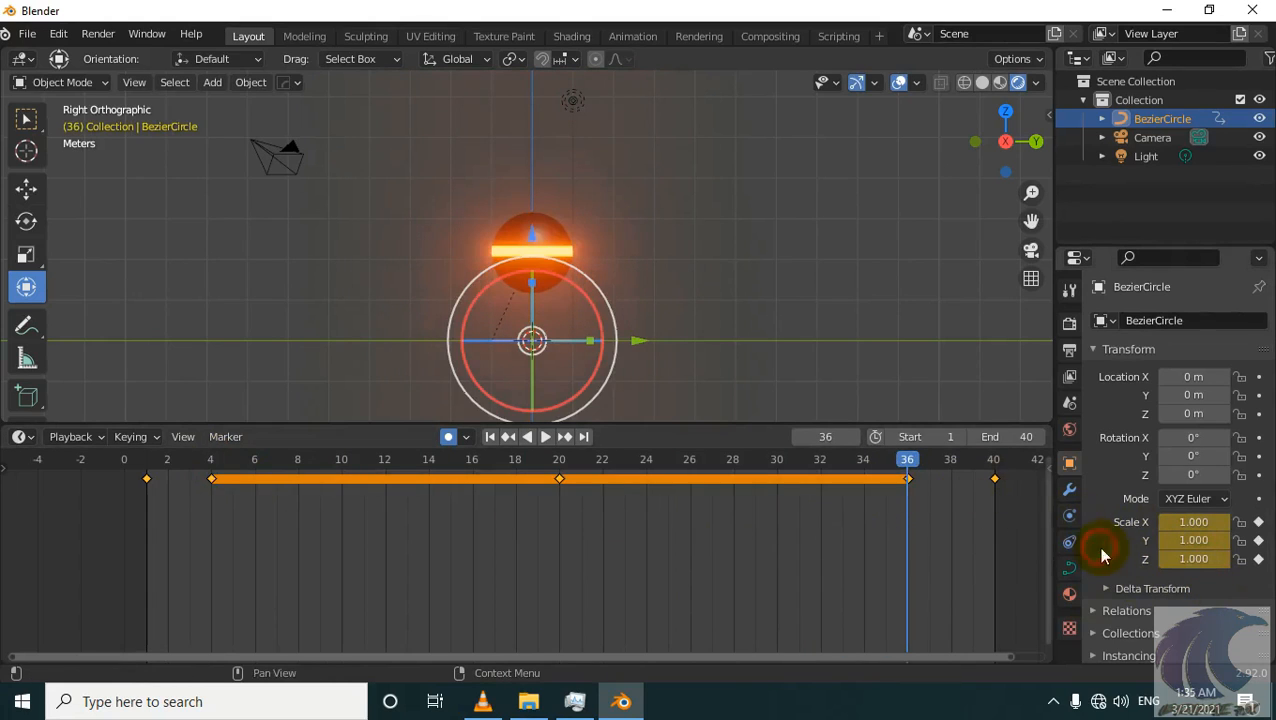
- Deselect the keyframes, scrub between frames 1 and 4, and play the animation to check the squash timing
drag(625, 506, 542, 466)
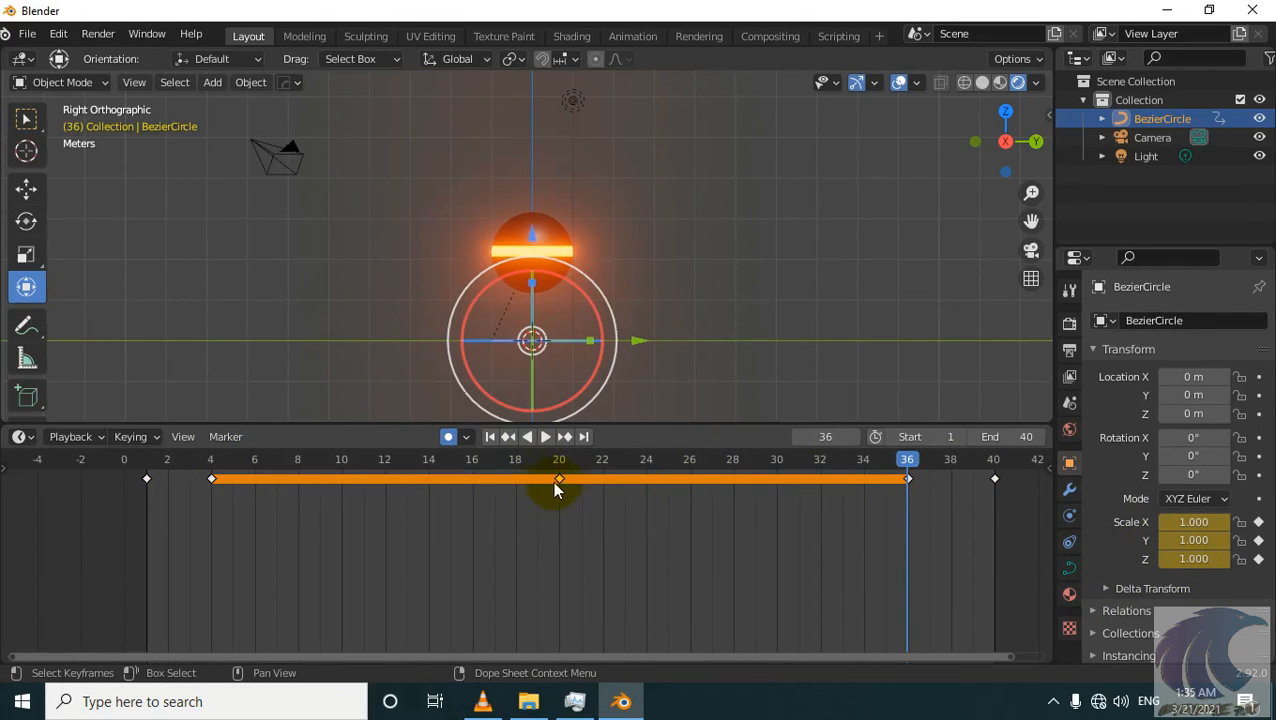
click(606, 497)
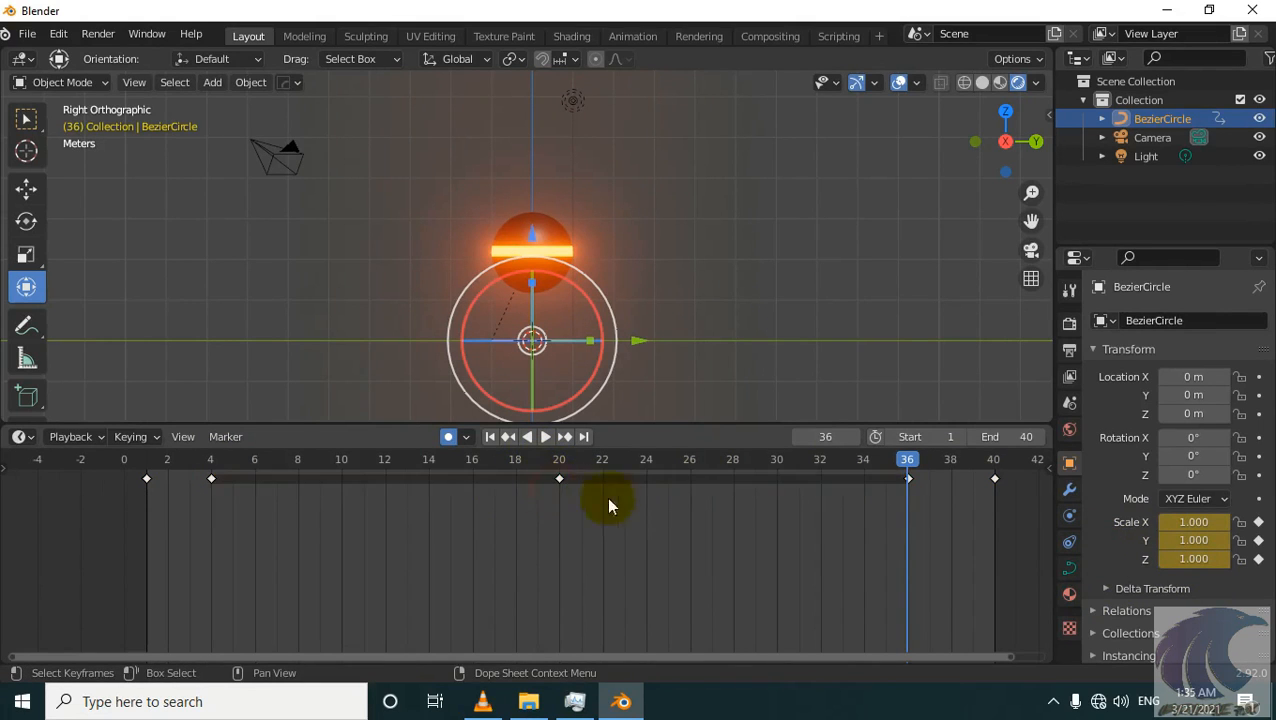
drag(907, 463, 146, 527)
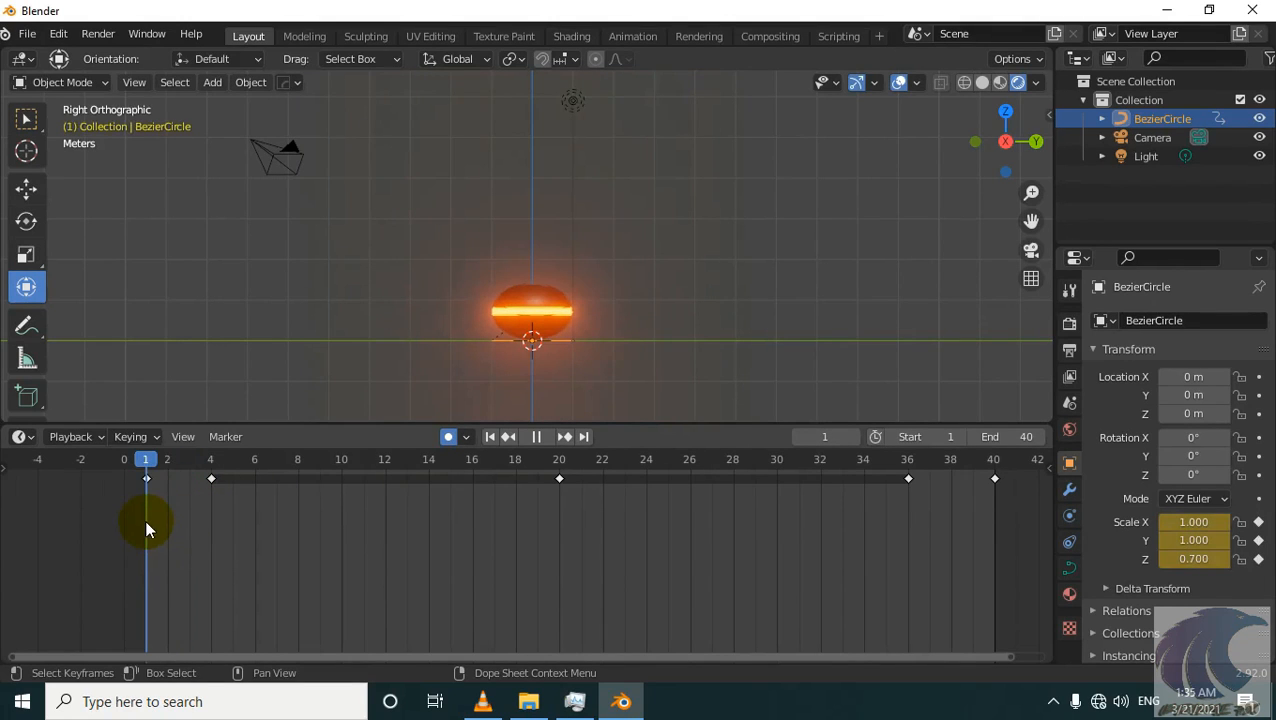
drag(146, 527, 207, 520)
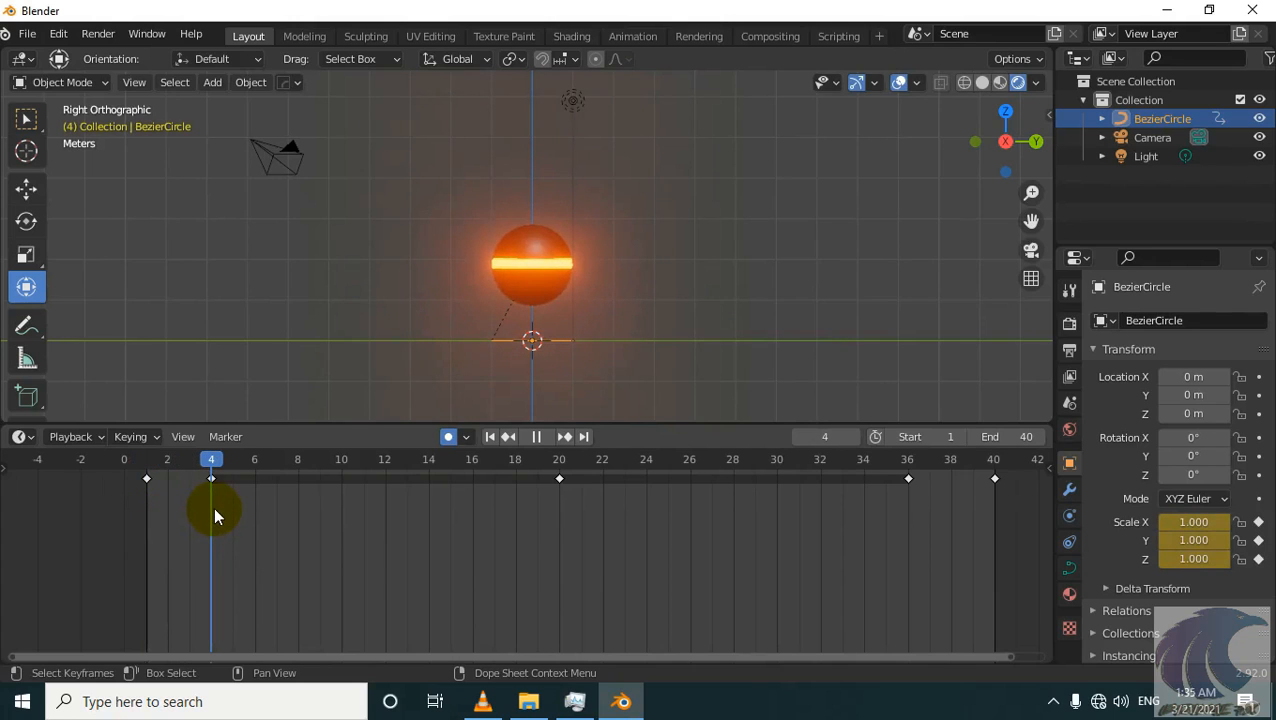
key(space)
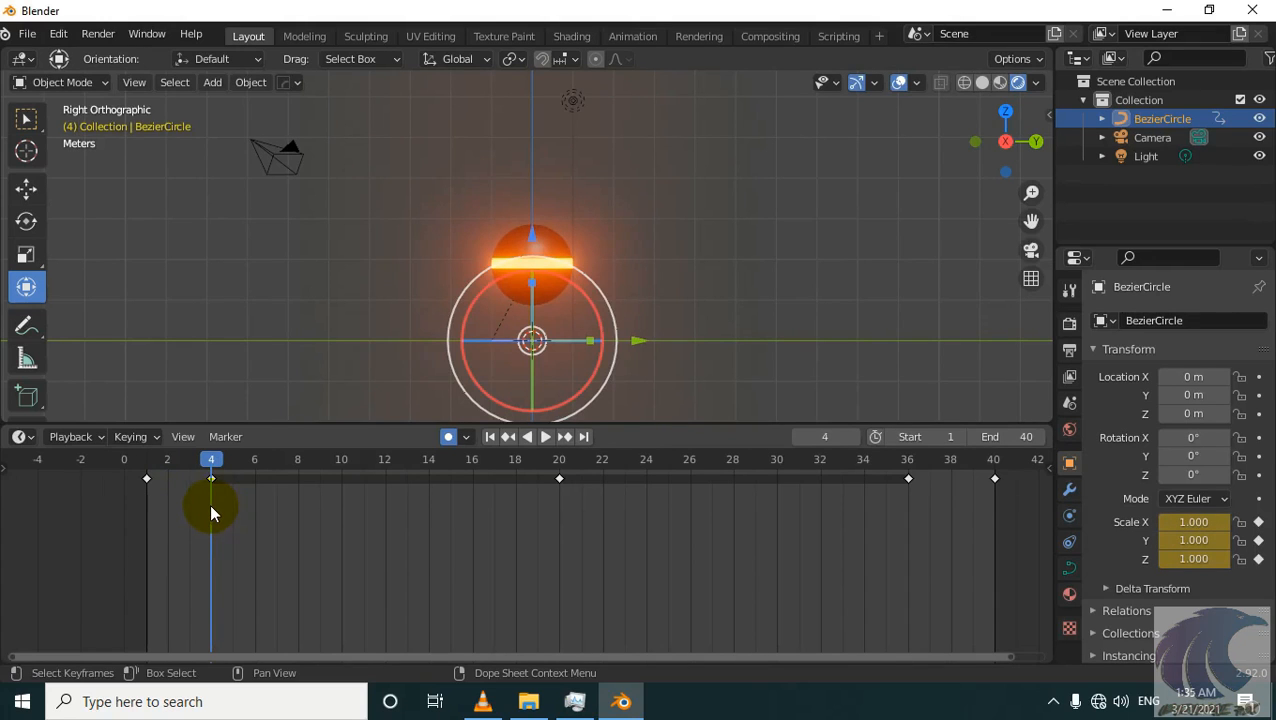
key(space)
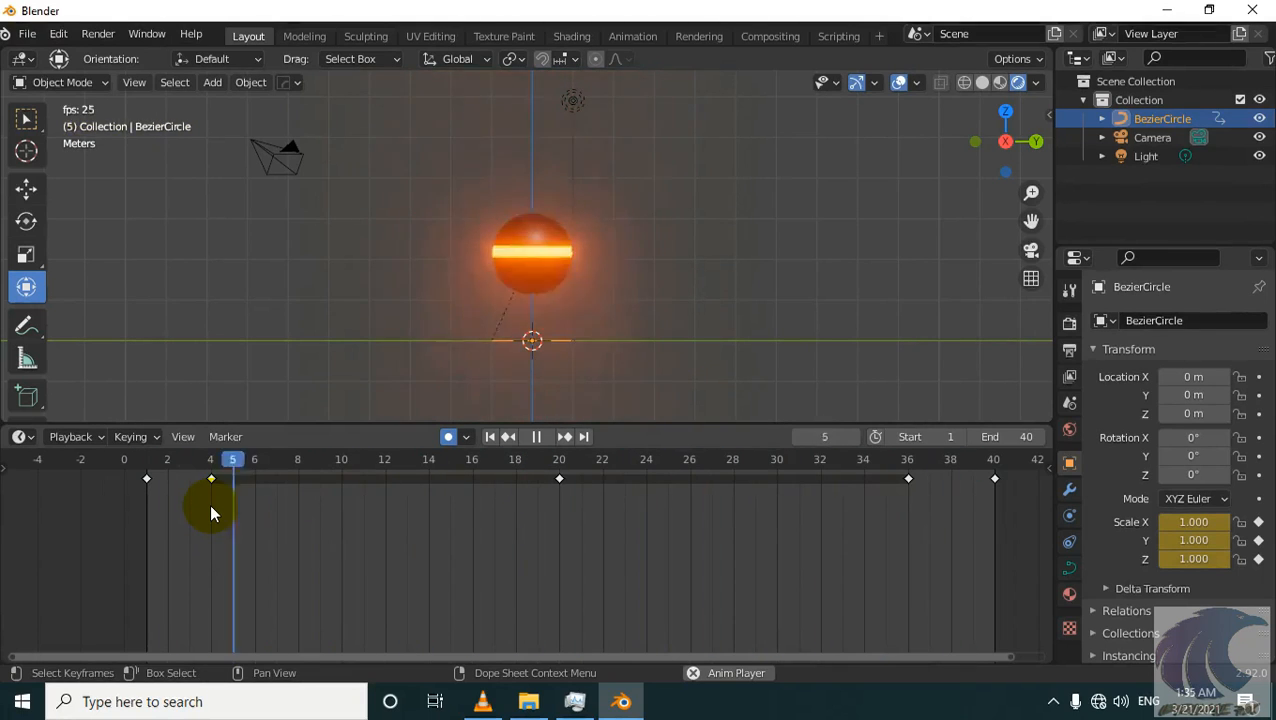
key(Escape)
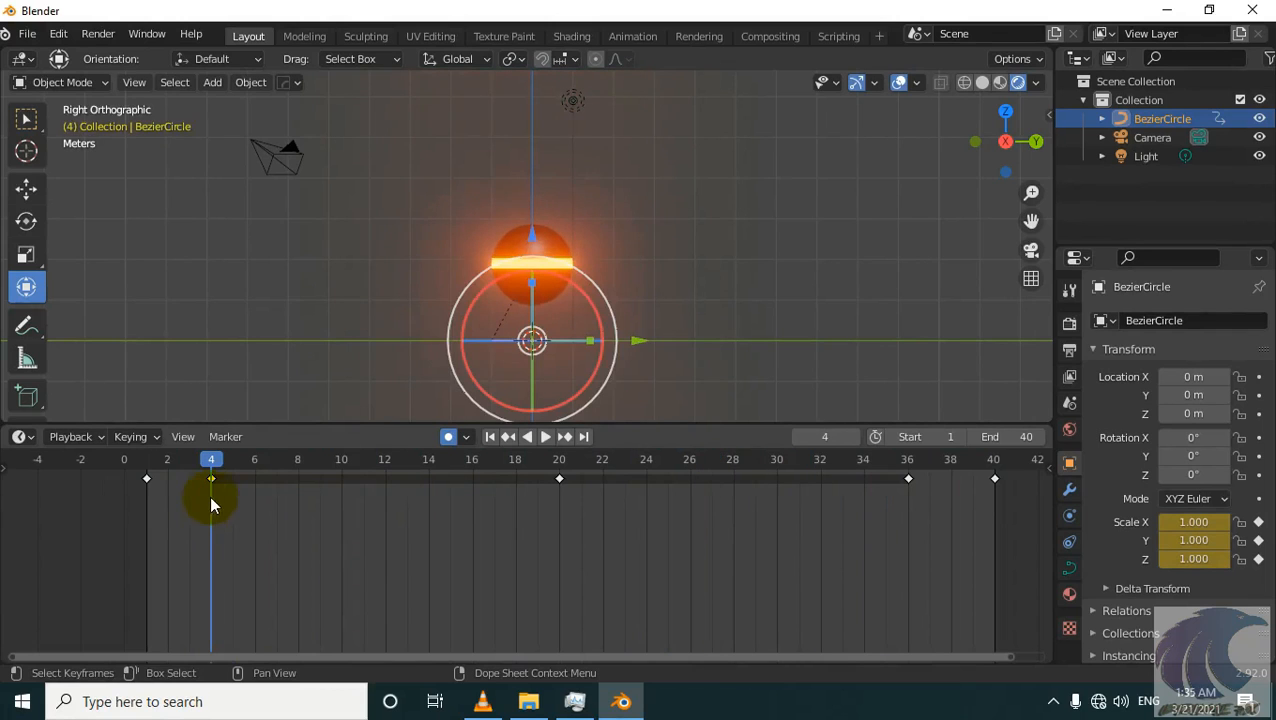
- Switch the Timeline to the Graph Editor and show only the Bezier circle's Z Scale curve
click(19, 438)
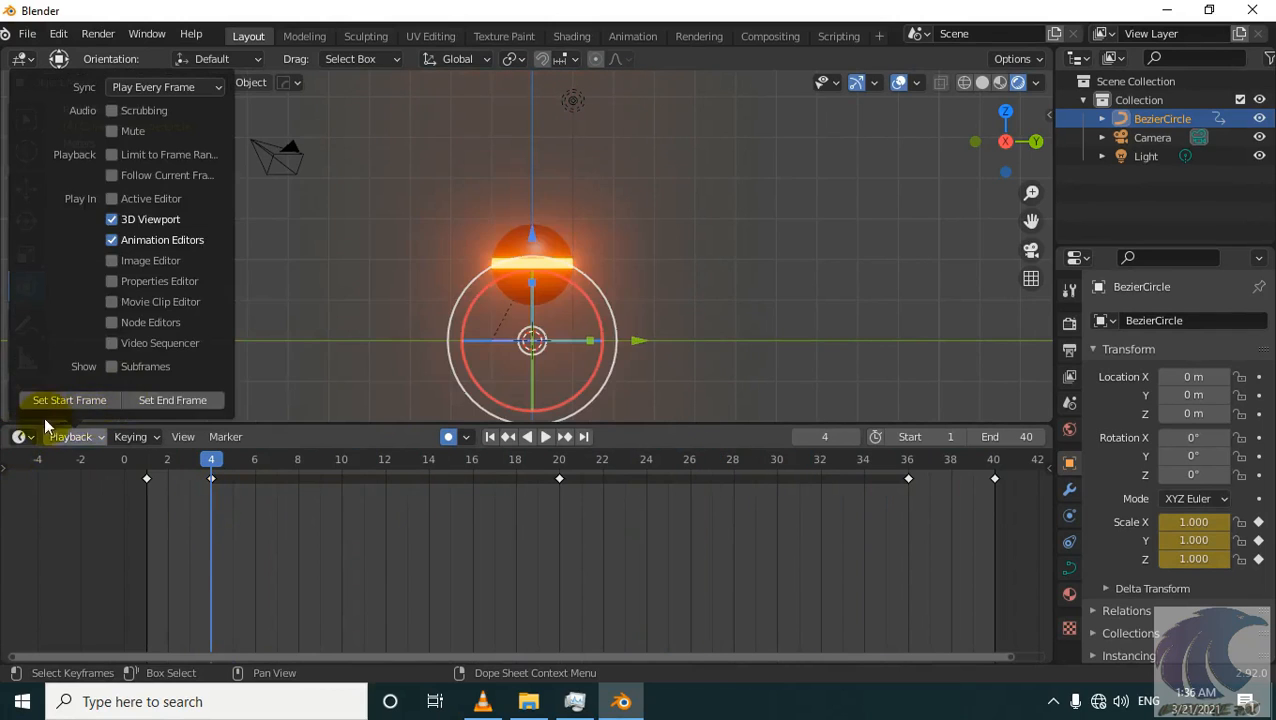
click(13, 440)
click(17, 439)
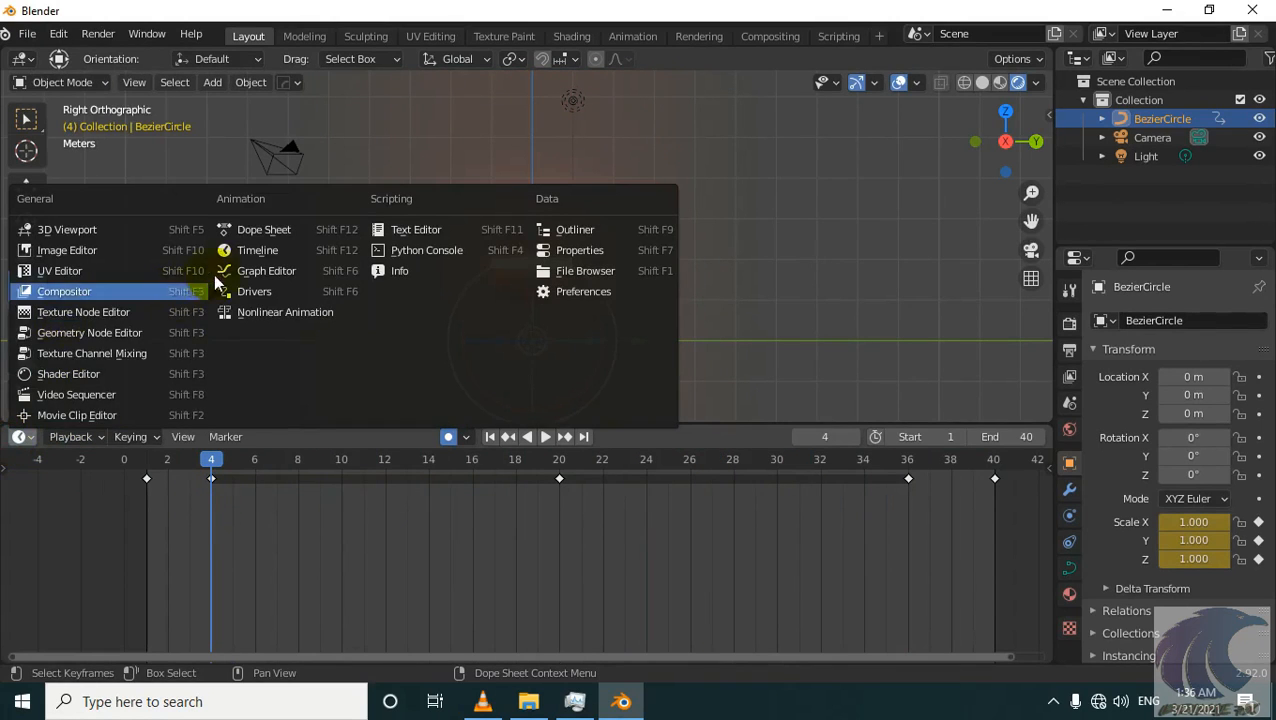
click(257, 269)
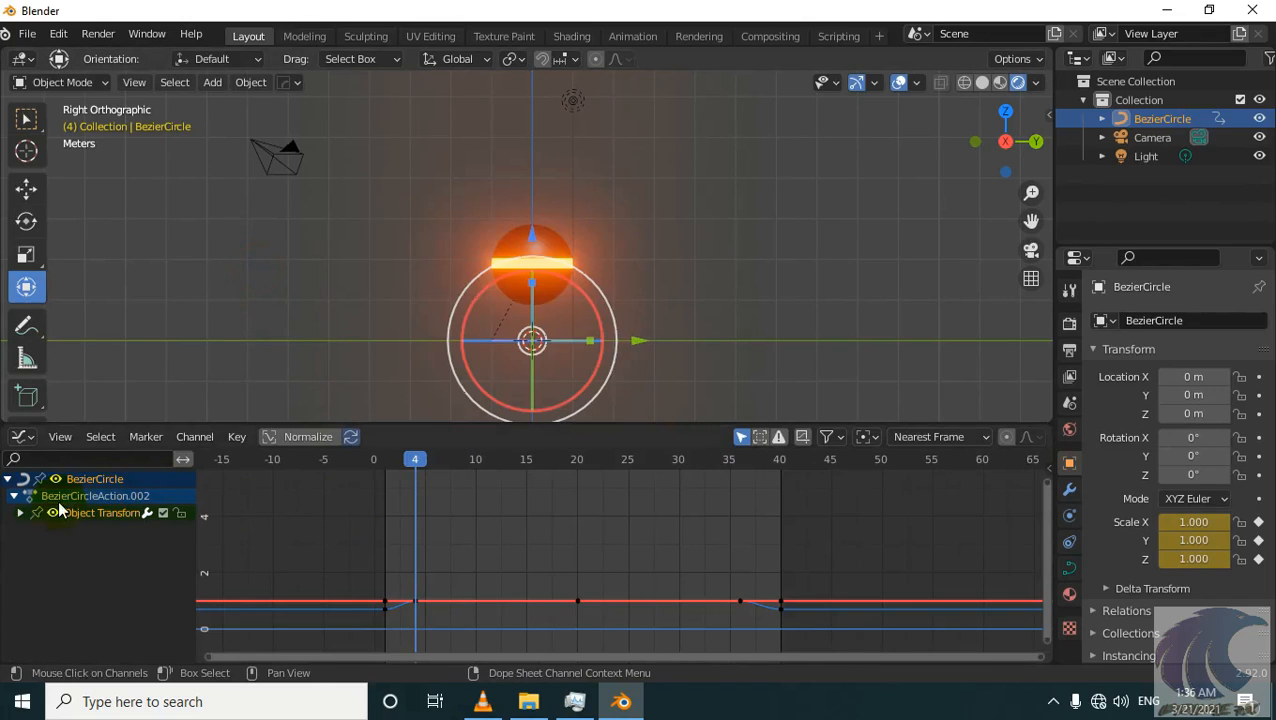
click(20, 512)
click(49, 560)
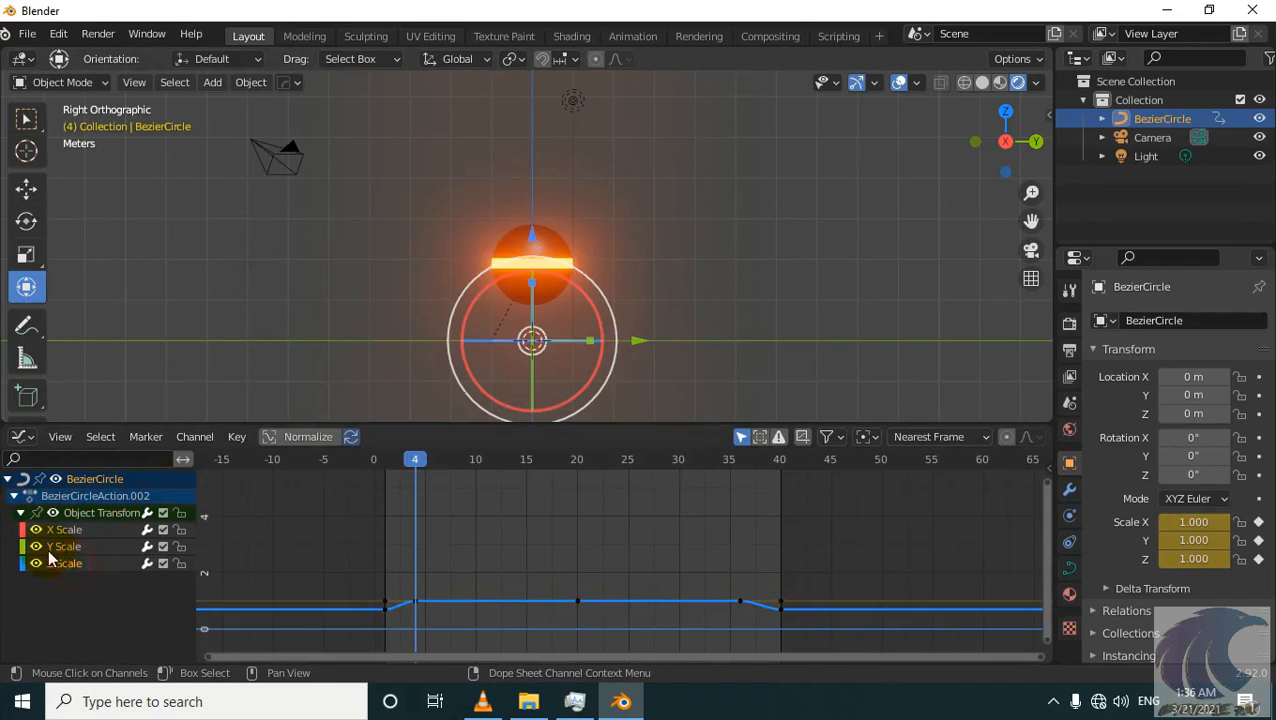
click(36, 530)
- Fit the Z Scale curve in the Graph Editor and select its keyframe at frame 4
mouse_move(556, 576)
ctrl+middle_down()
mouse_move(544, 585)
mouse_move(548, 566)
mouse_move(556, 598)
ctrl+middle_up()
key(Home)
click(467, 556)
drag(324, 552, 395, 500)
middle_drag(354, 519, 391, 478)
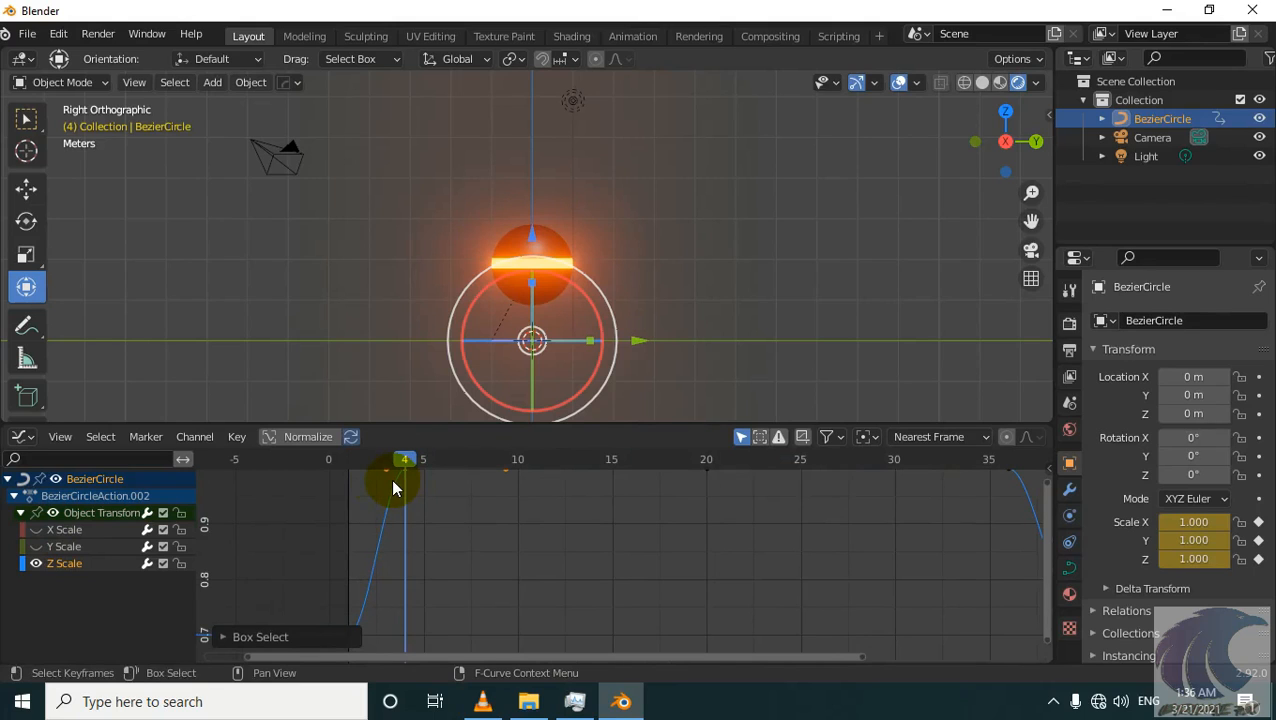
key(Home)
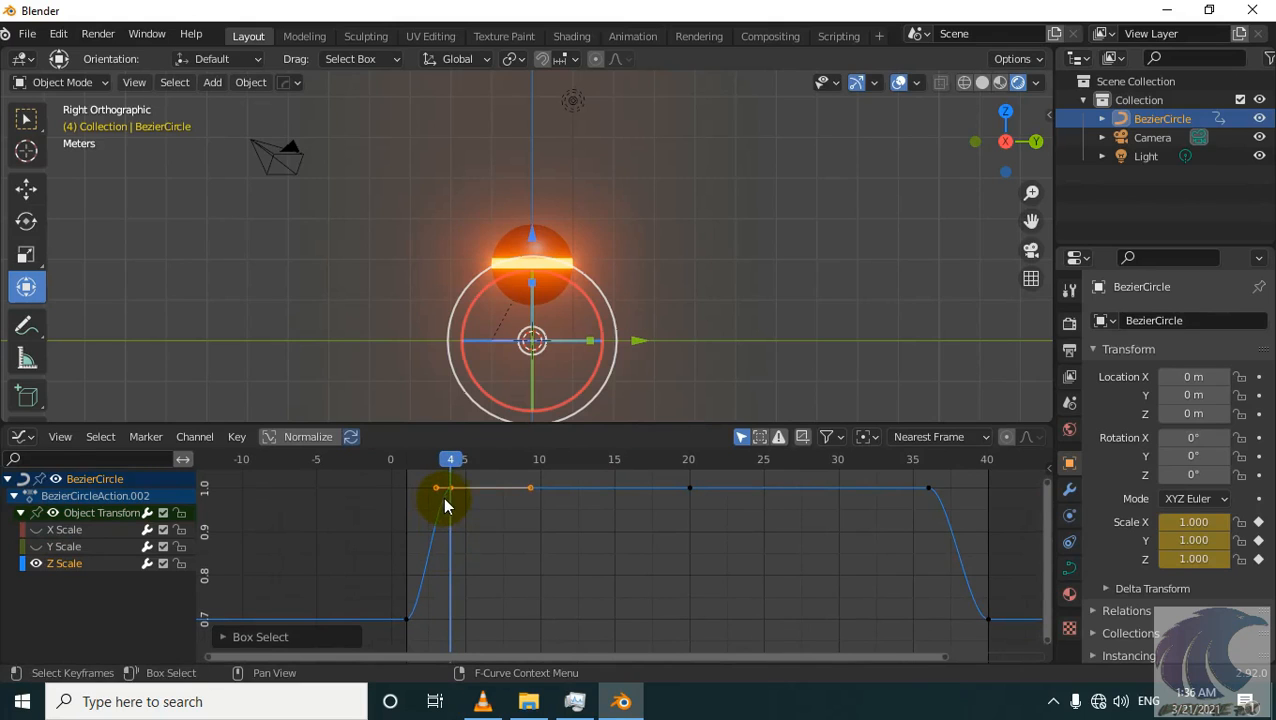
right_click(443, 496)
mouse_move(444, 486)
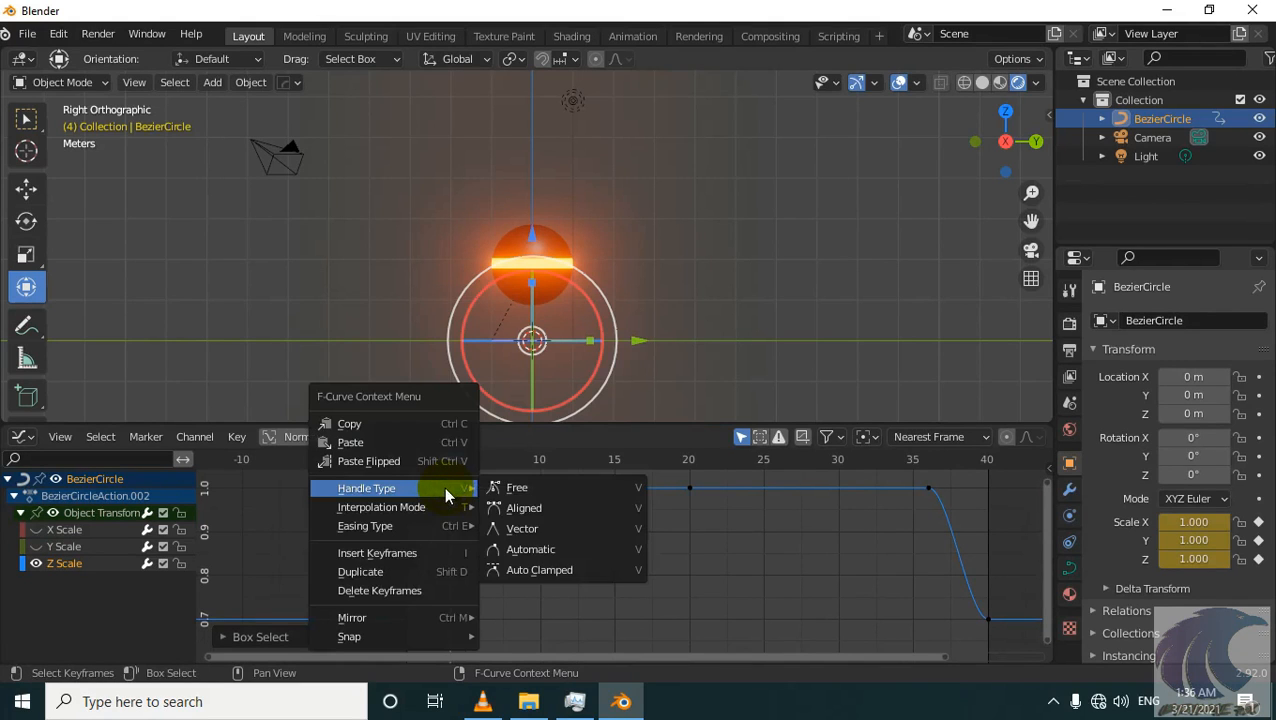
click(259, 523)
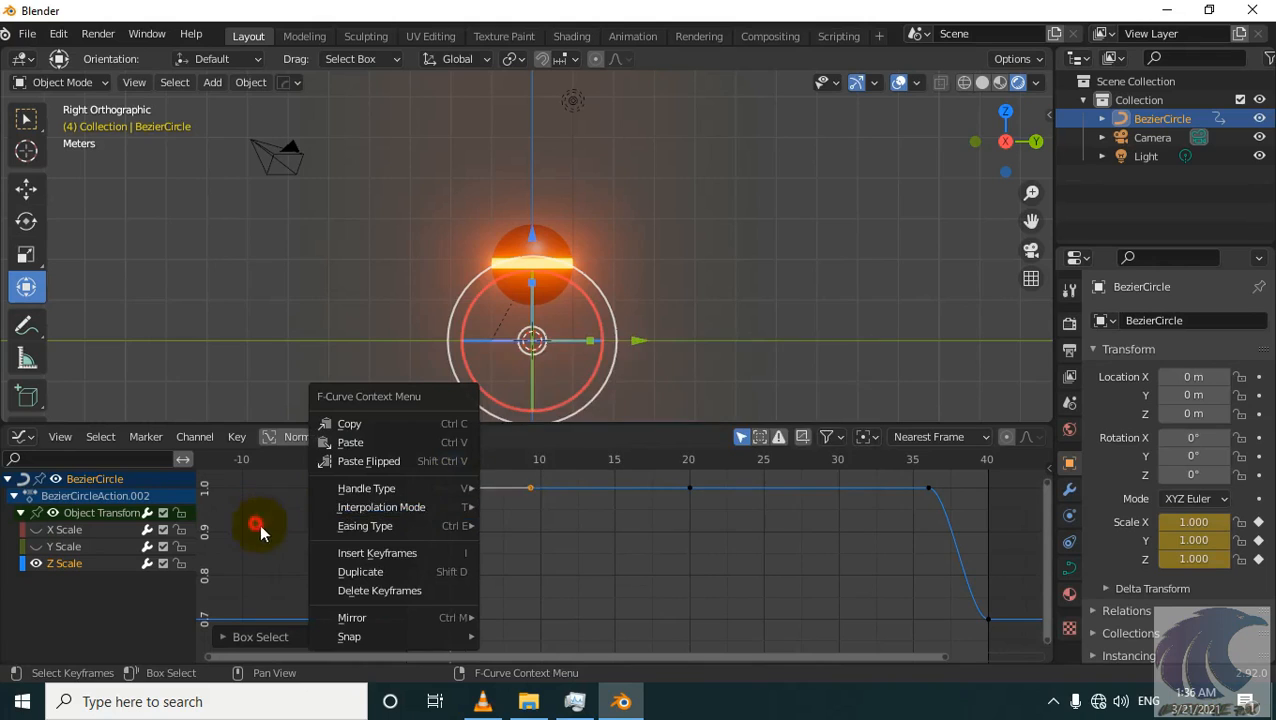
click(513, 553)
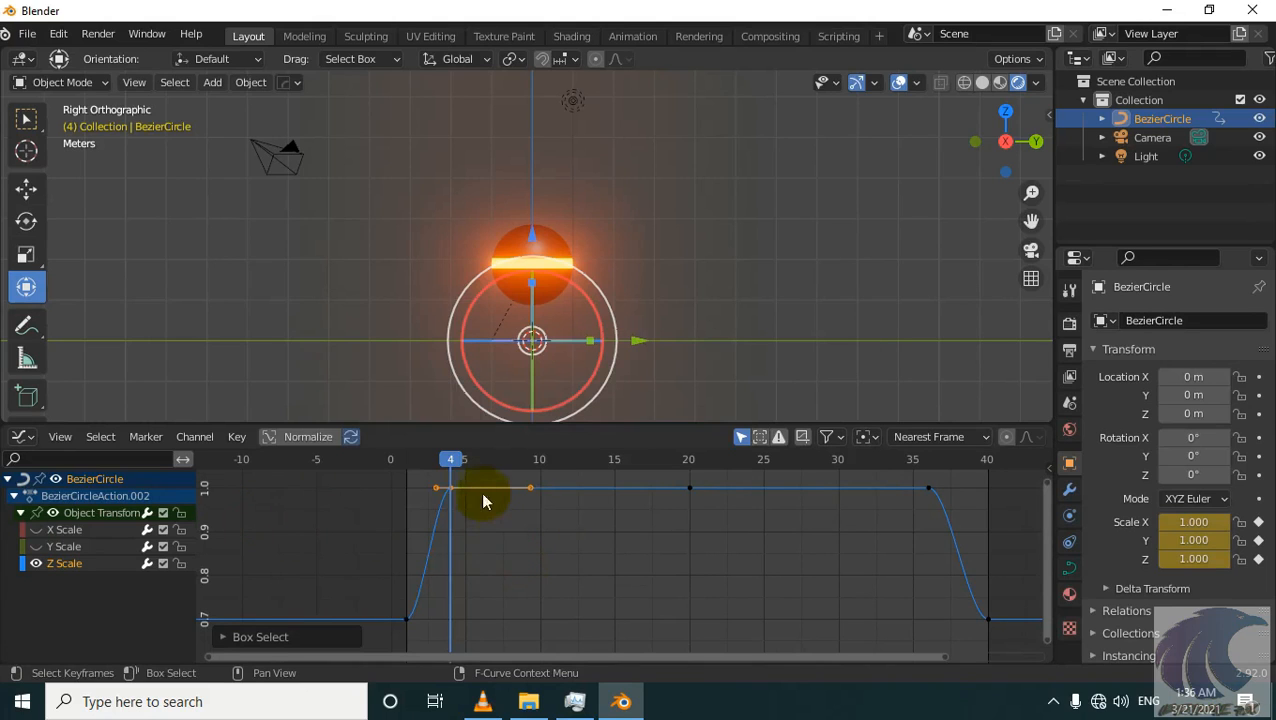
- Set the frame 4 keyframe's handle type to Free and pull its incoming handle down to sharpen the Z Scale curve
right_click(443, 484)
mouse_move(443, 484)
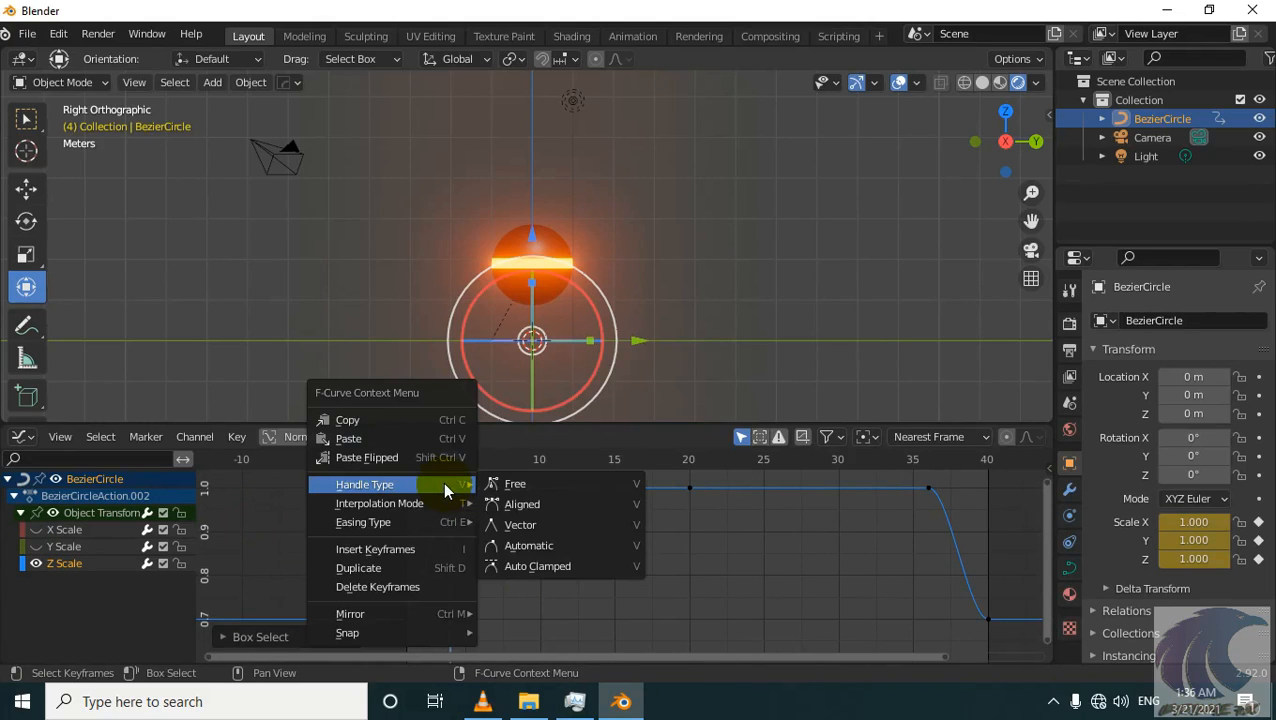
click(495, 485)
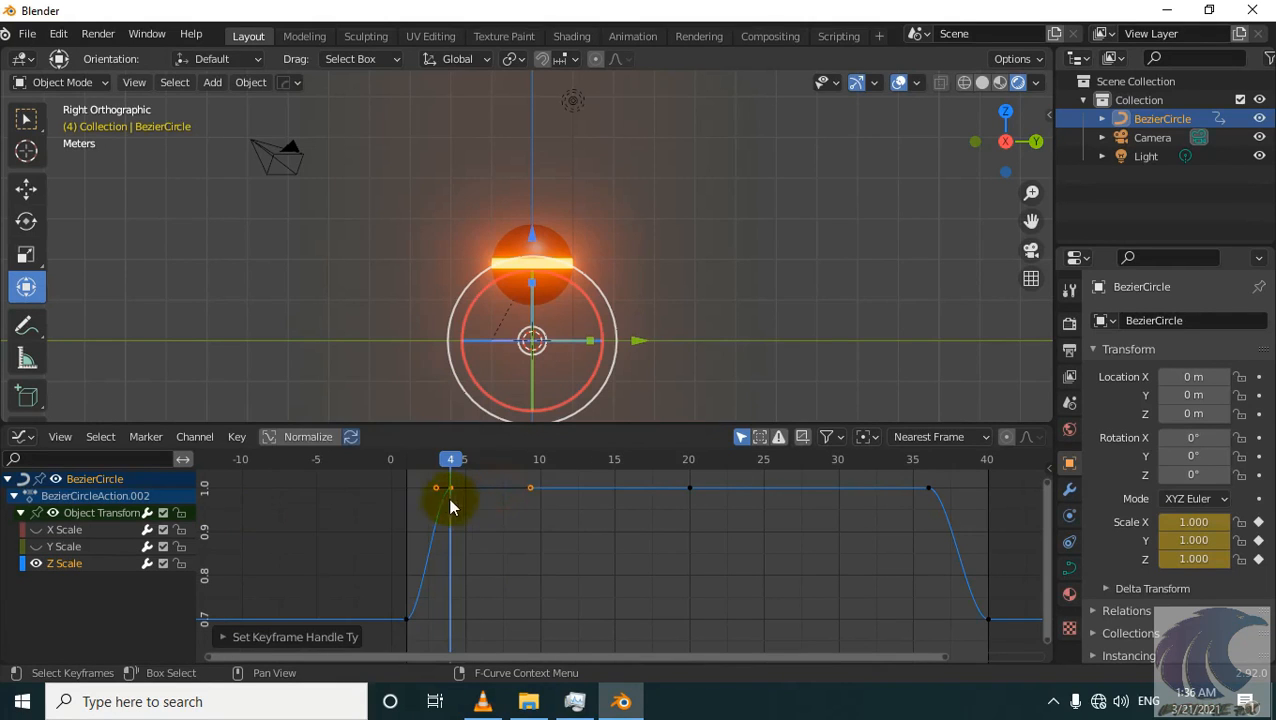
drag(437, 489, 428, 498)
drag(437, 515, 439, 540)
- Set the Z Scale keyframe at frame 36 to Free handles and pull its outgoing handle down to about frame 36.5
key(Home)
drag(838, 519, 772, 543)
scroll(795, 518, up, 2)
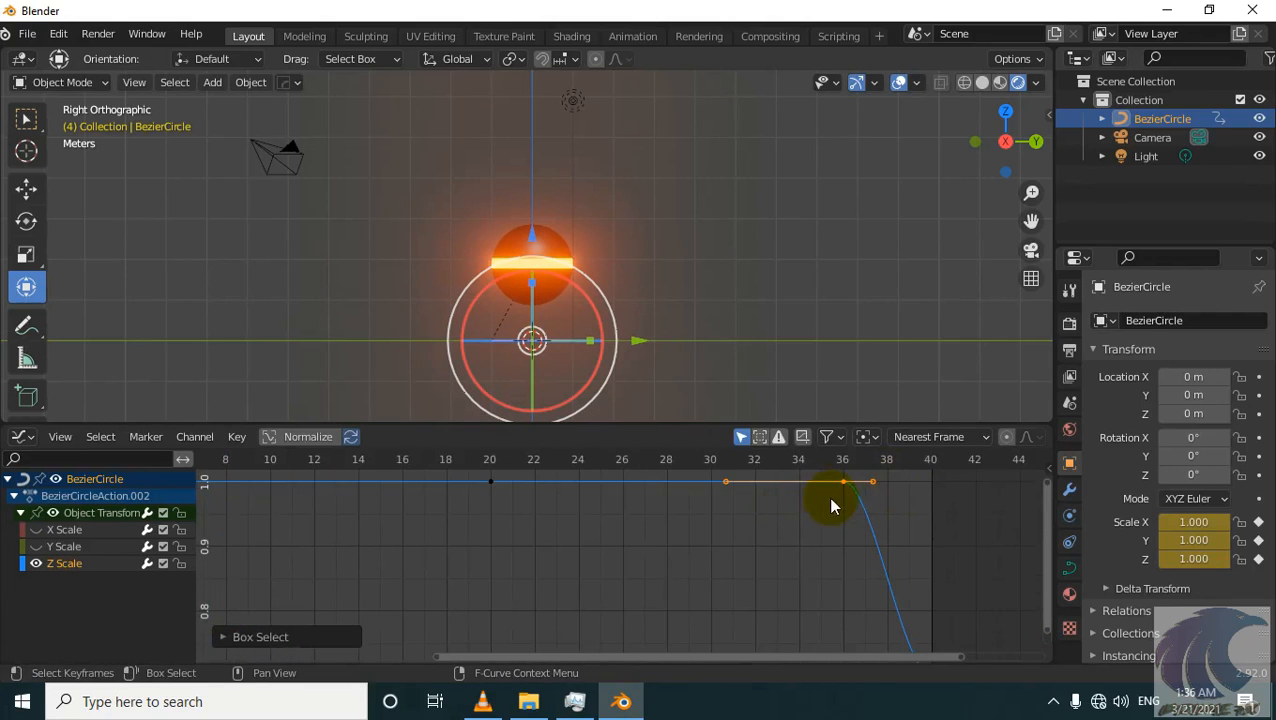
middle_drag(843, 498, 764, 507)
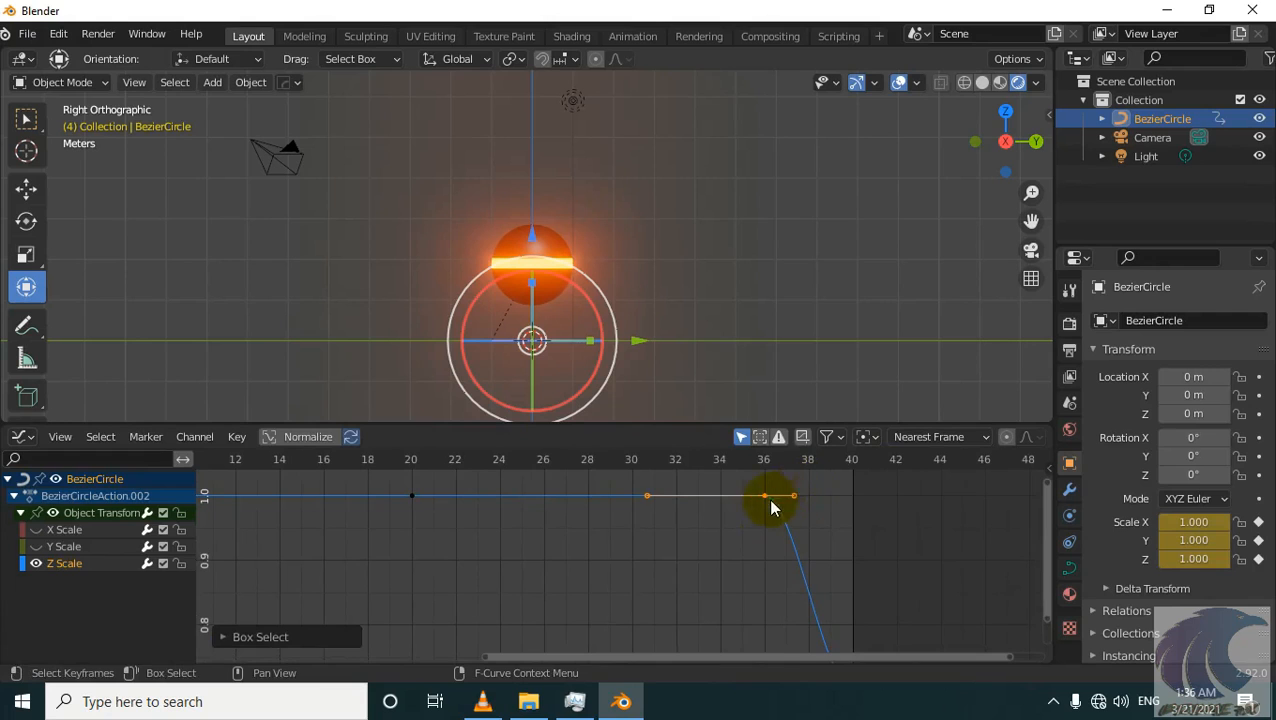
right_click(776, 507)
mouse_move(766, 498)
click(812, 499)
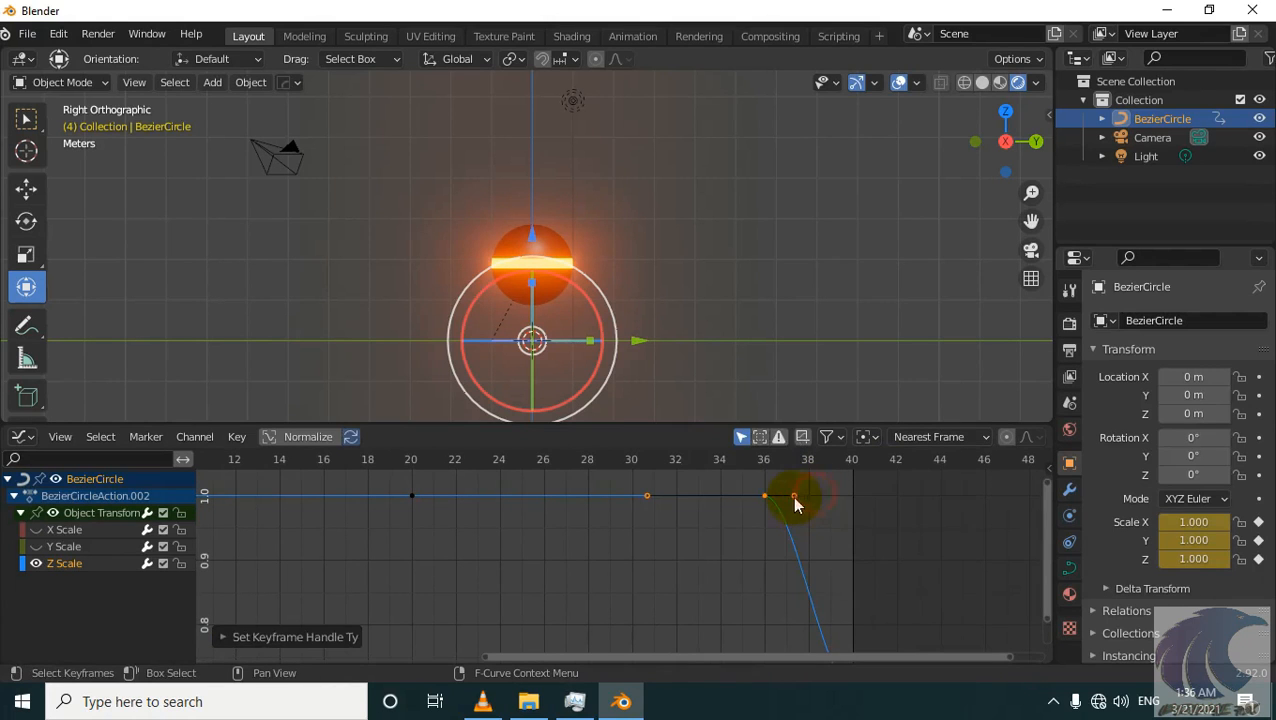
drag(793, 490, 754, 537)
scroll(712, 541, down, 4)
shift+middle_drag(527, 347, 599, 293)
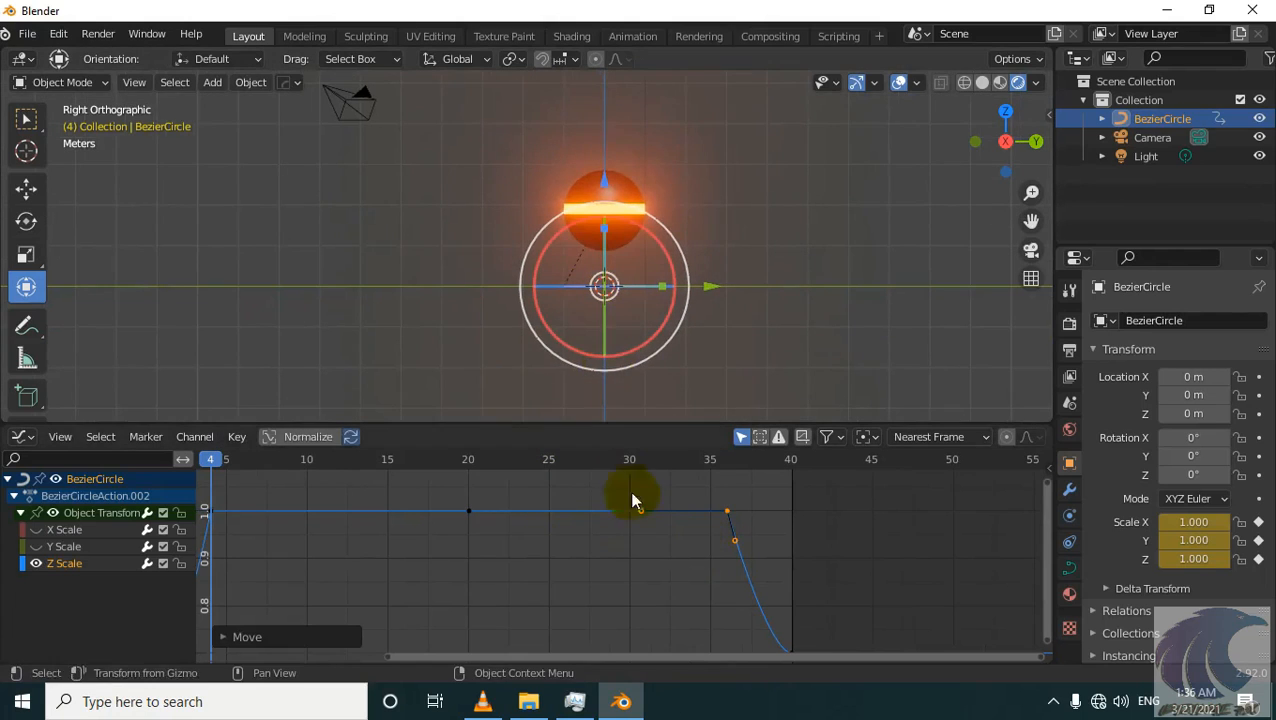
- Set the Z Scale keyframe at frame 40 to Free handles and pull its incoming handle up to about frame 39
middle_drag(669, 456, 717, 555)
drag(840, 589, 809, 655)
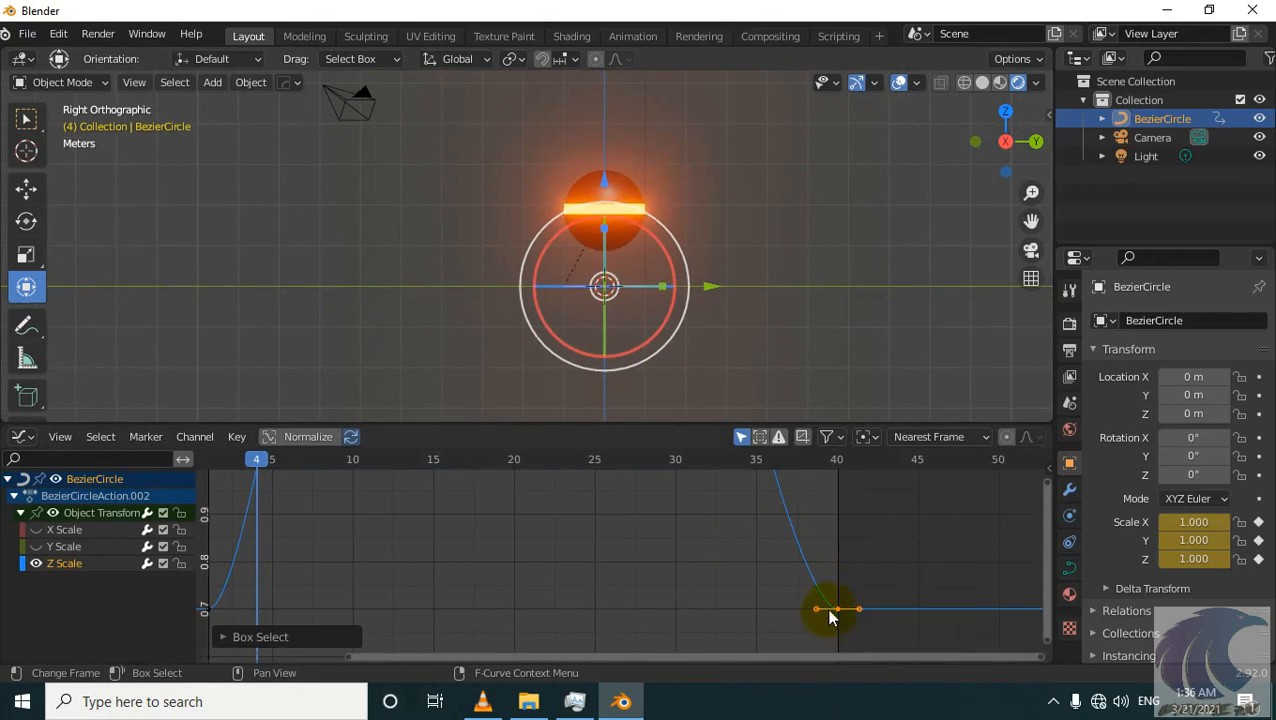
right_click(829, 617)
mouse_move(822, 512)
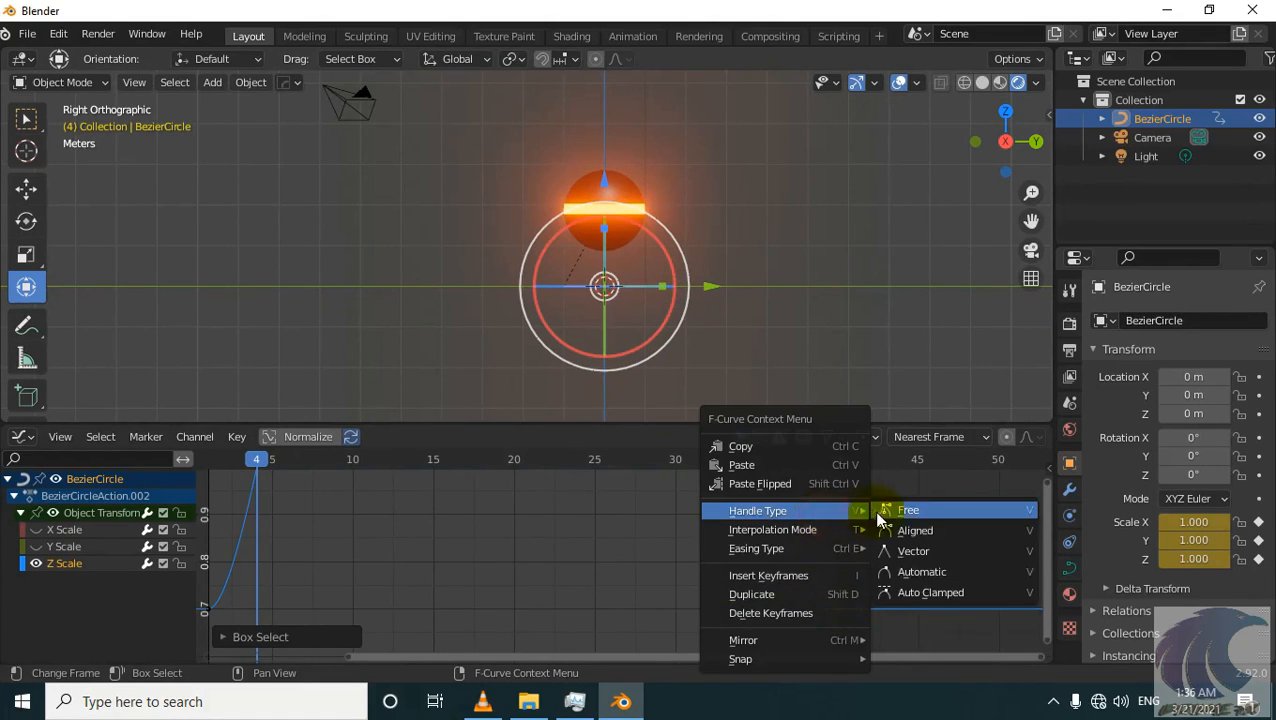
click(880, 512)
key(g)
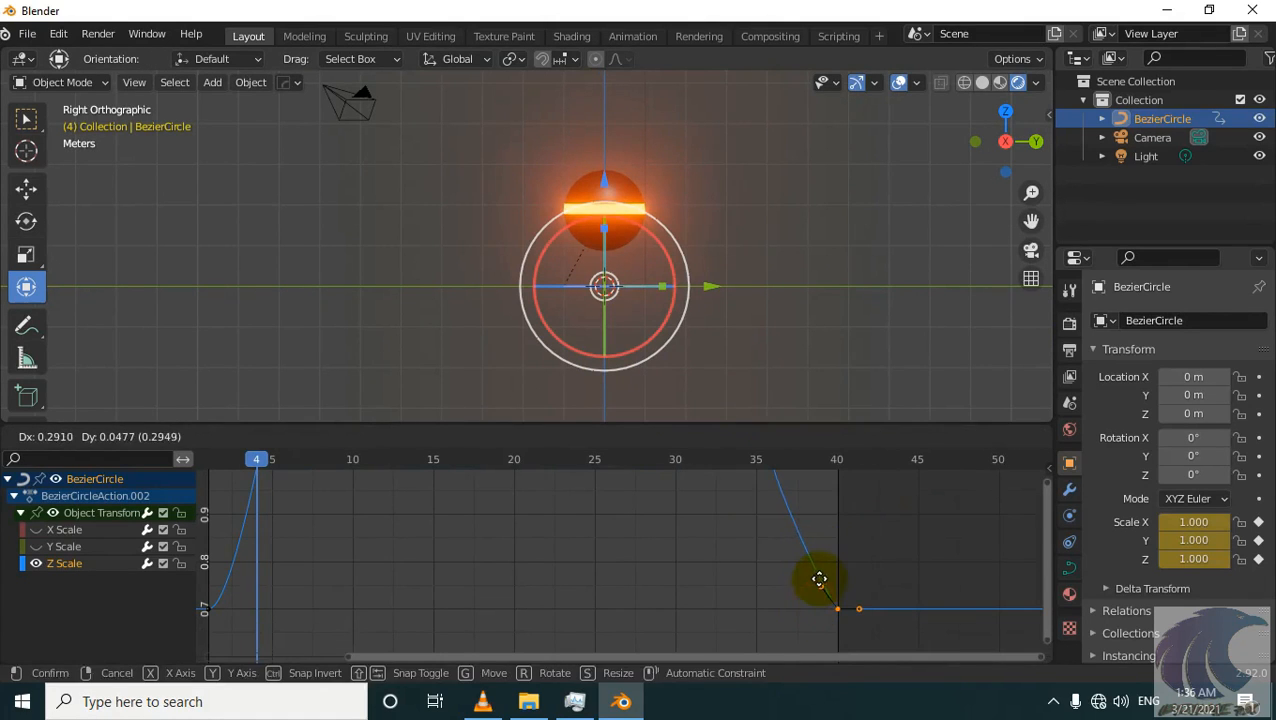
click(823, 581)
- Set the Z Scale keyframe at frame 1 to Free handles, pull its outgoing handle up to about frame 2, and play back the bounce
key(Home)
click(487, 575)
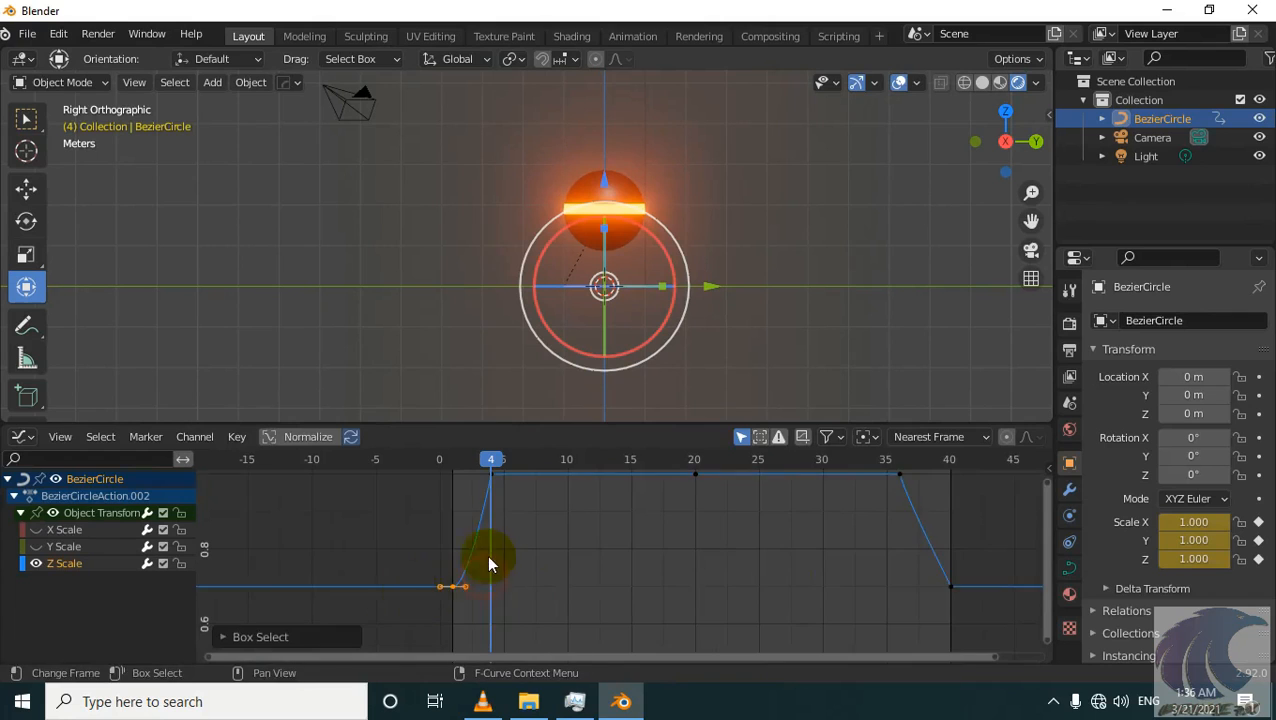
scroll(440, 582, up, 2)
right_click(425, 592)
mouse_move(407, 516)
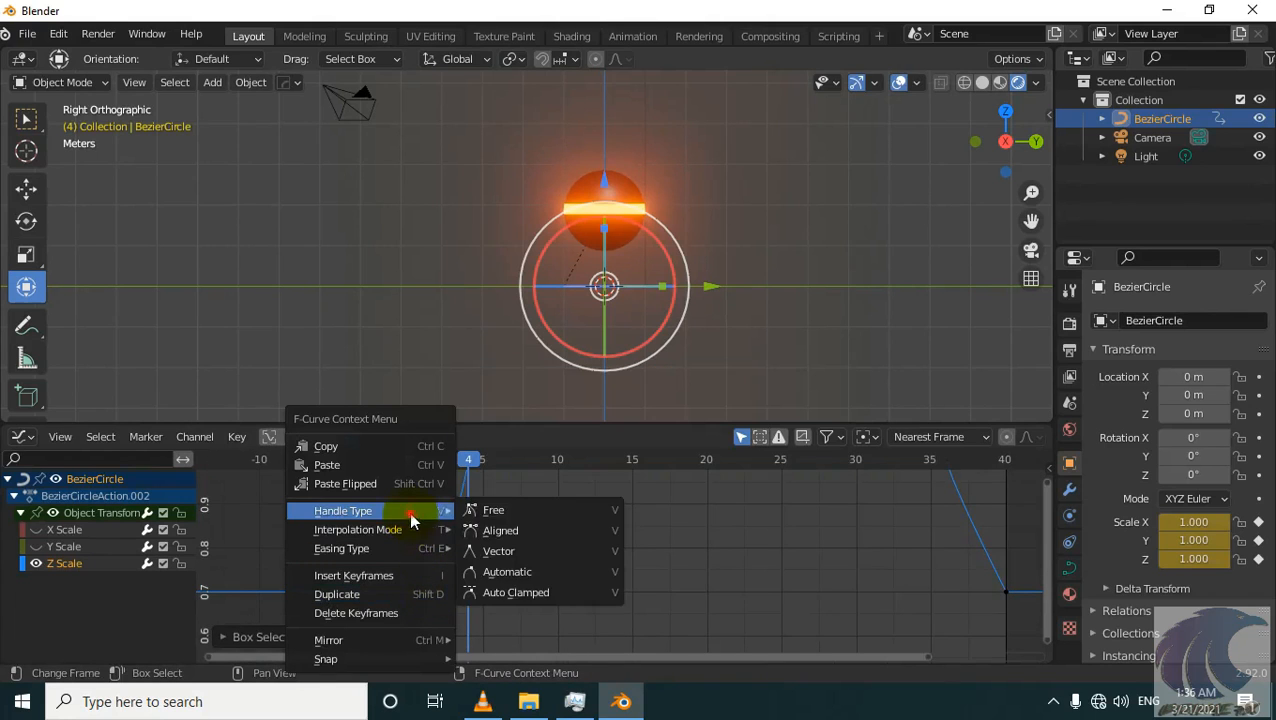
click(470, 511)
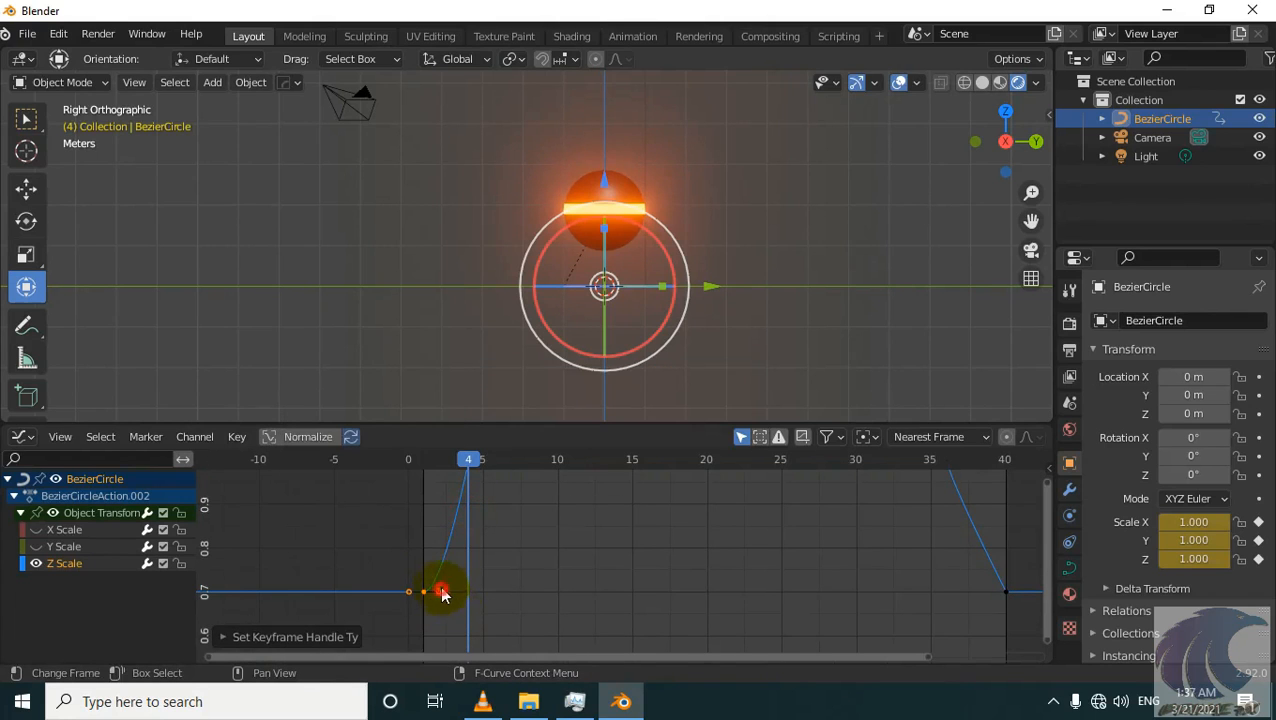
key(g)
click(497, 562)
key(space)
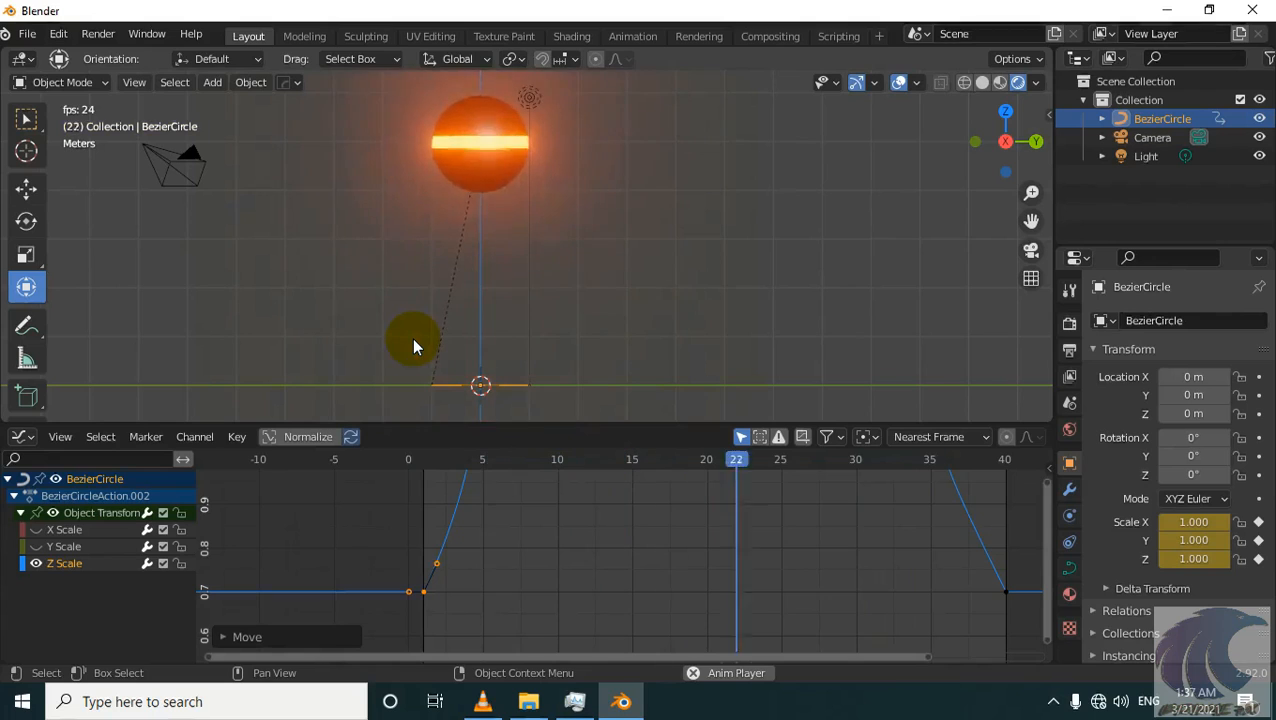
key(space)
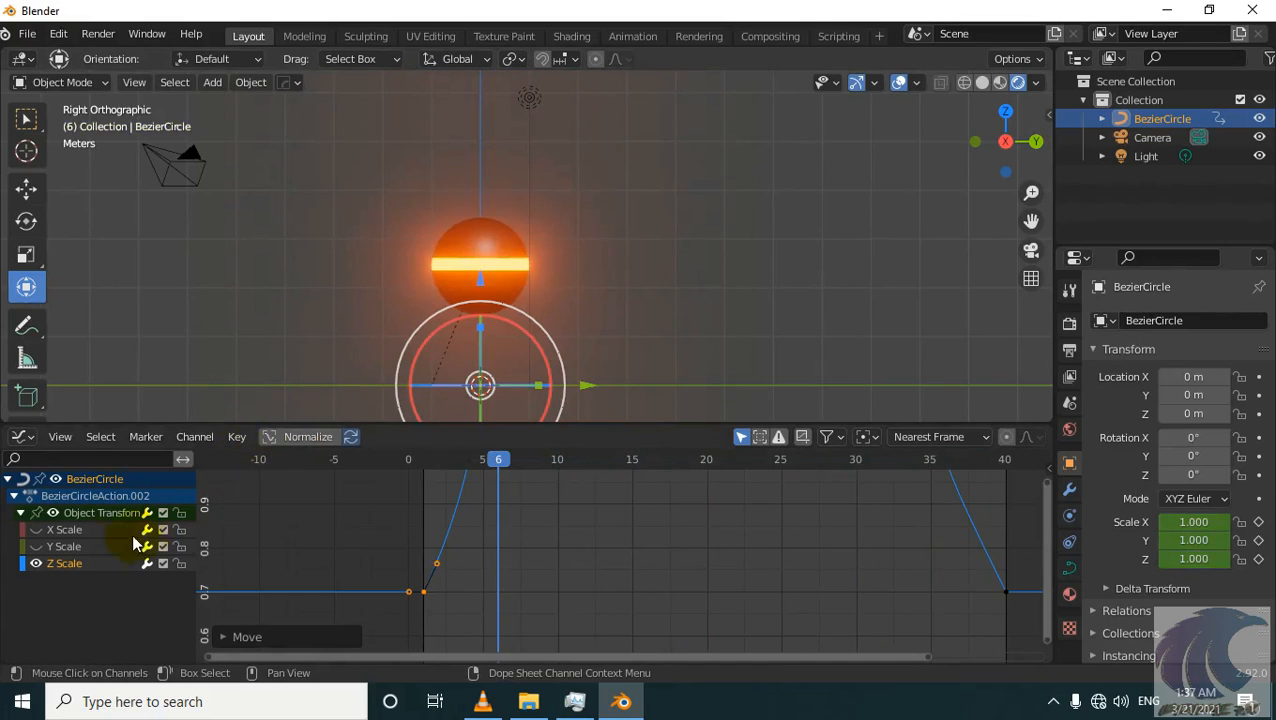
- Show the Graph Editor's cursor settings, select the Object Transforms channel group, and check the Bezier circle's modifier properties
click(80, 597)
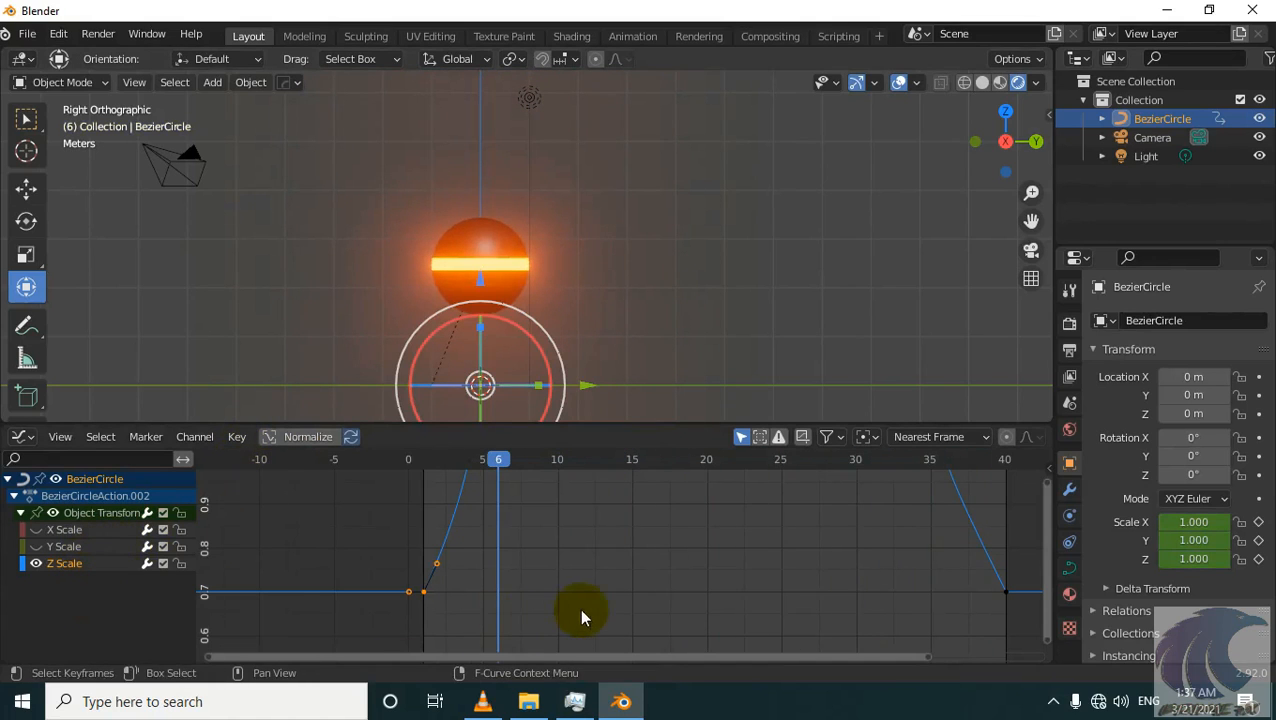
key(n)
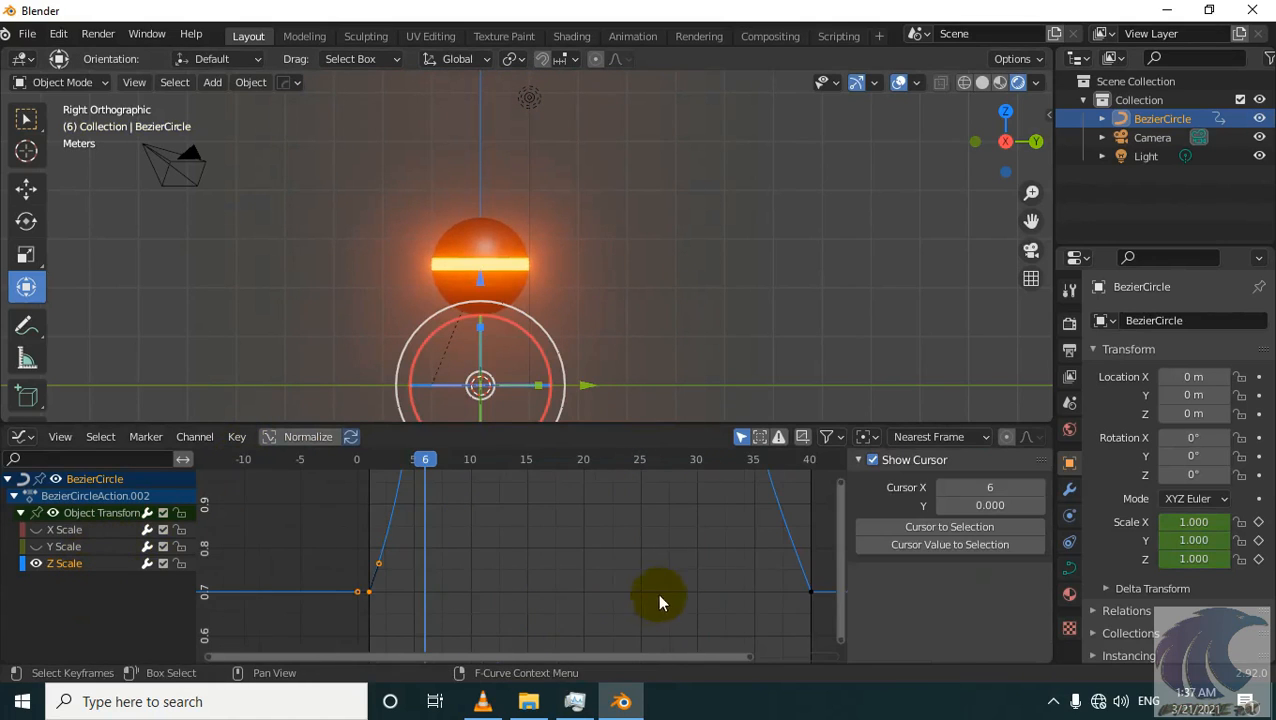
click(83, 514)
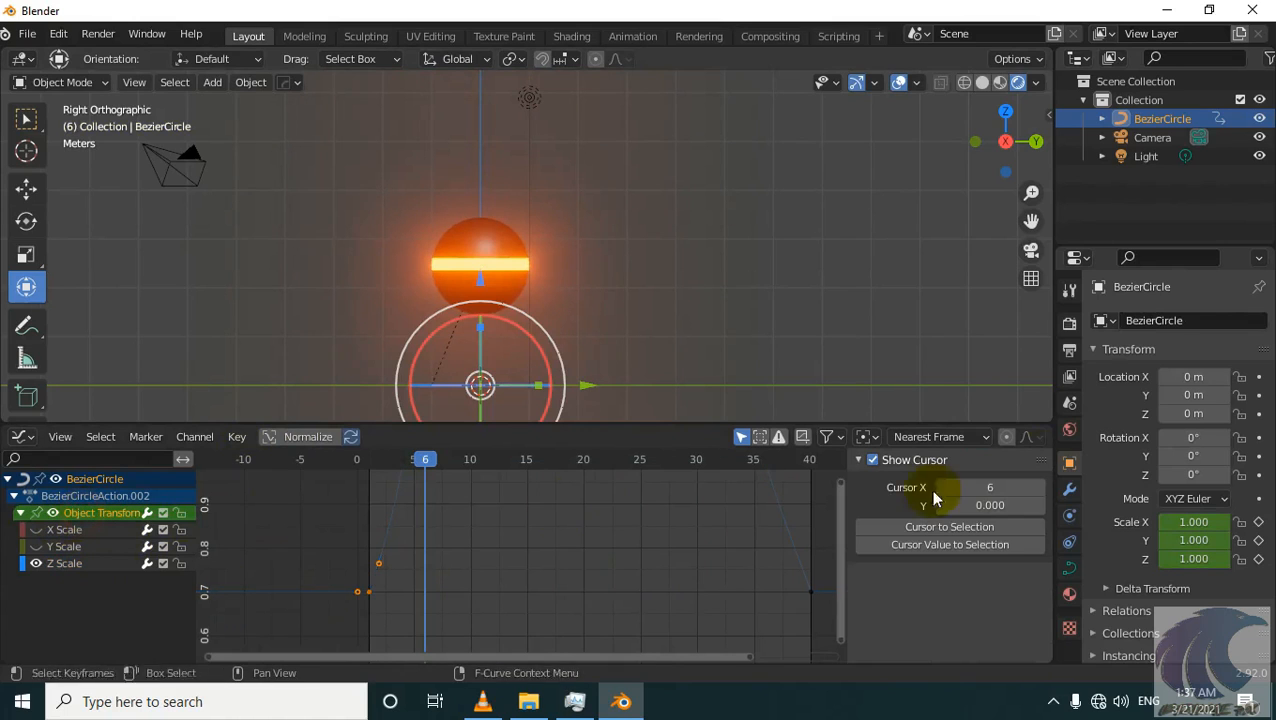
click(1072, 433)
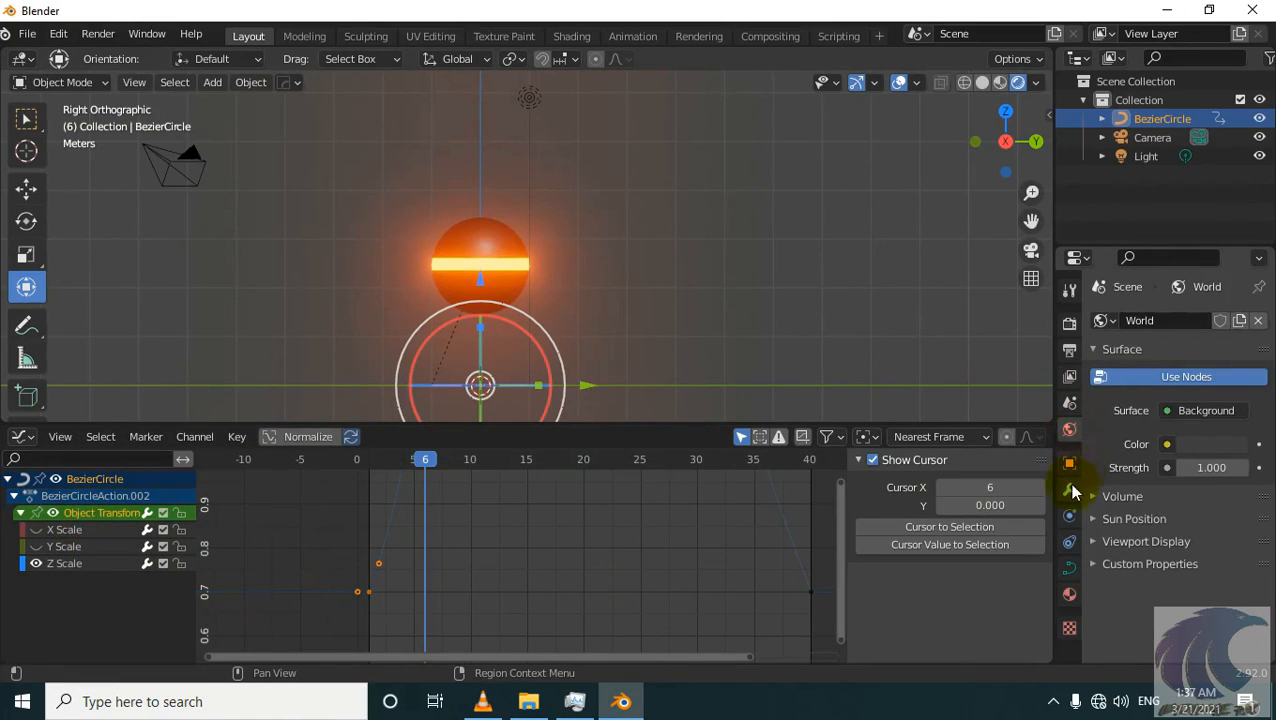
click(1070, 489)
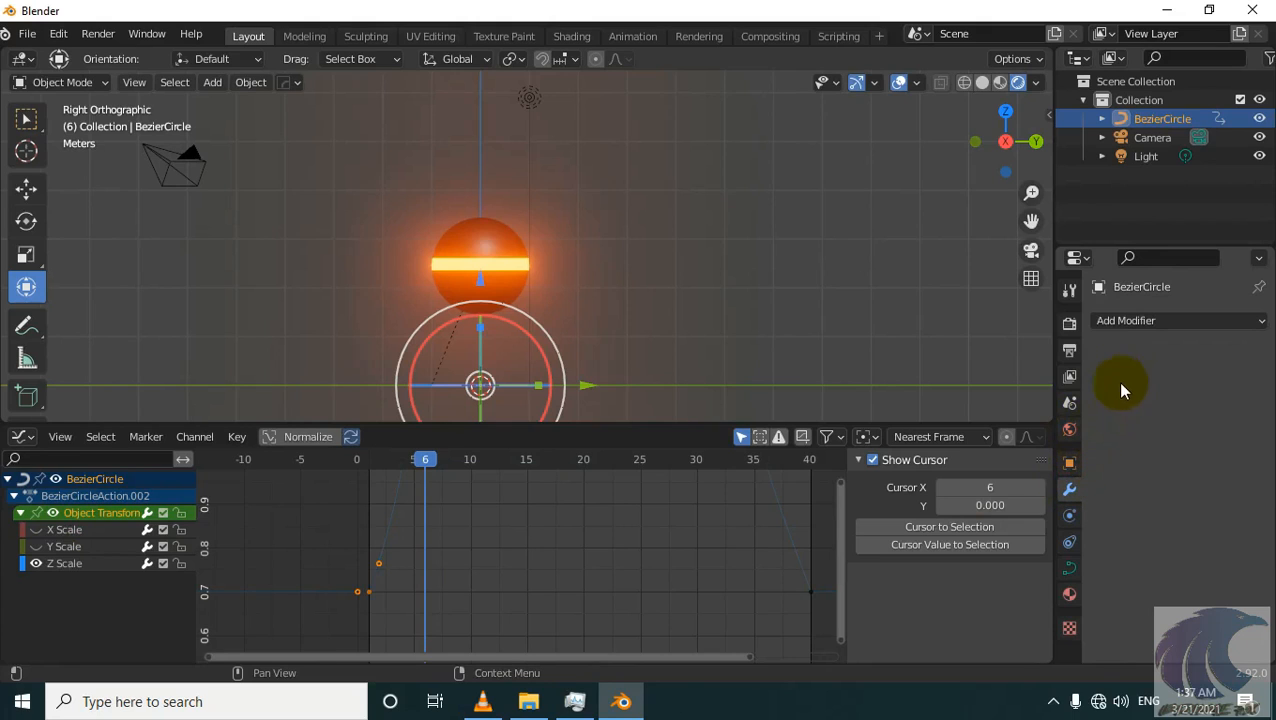